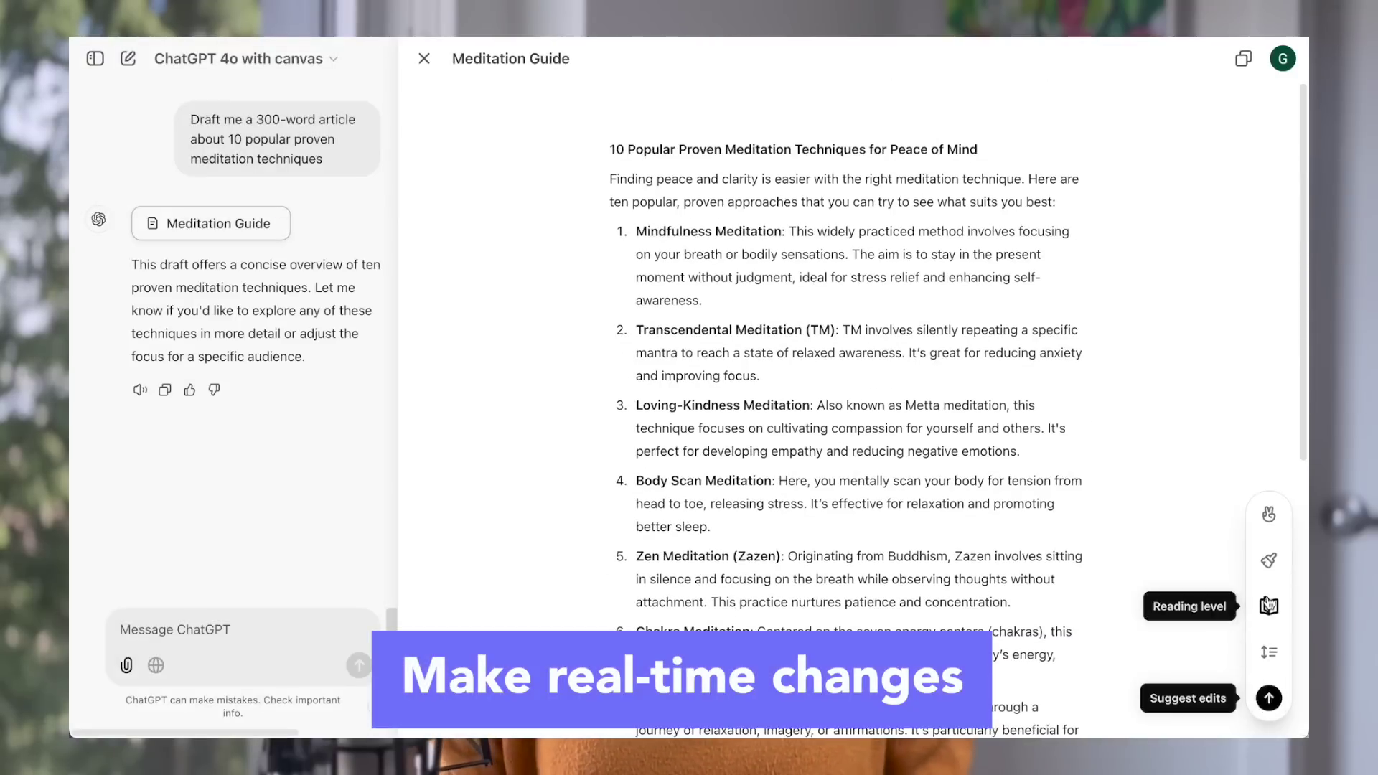
Lower the meditation article to a Middle School reading level.
left_click(1269, 607)
left_click(1268, 648)
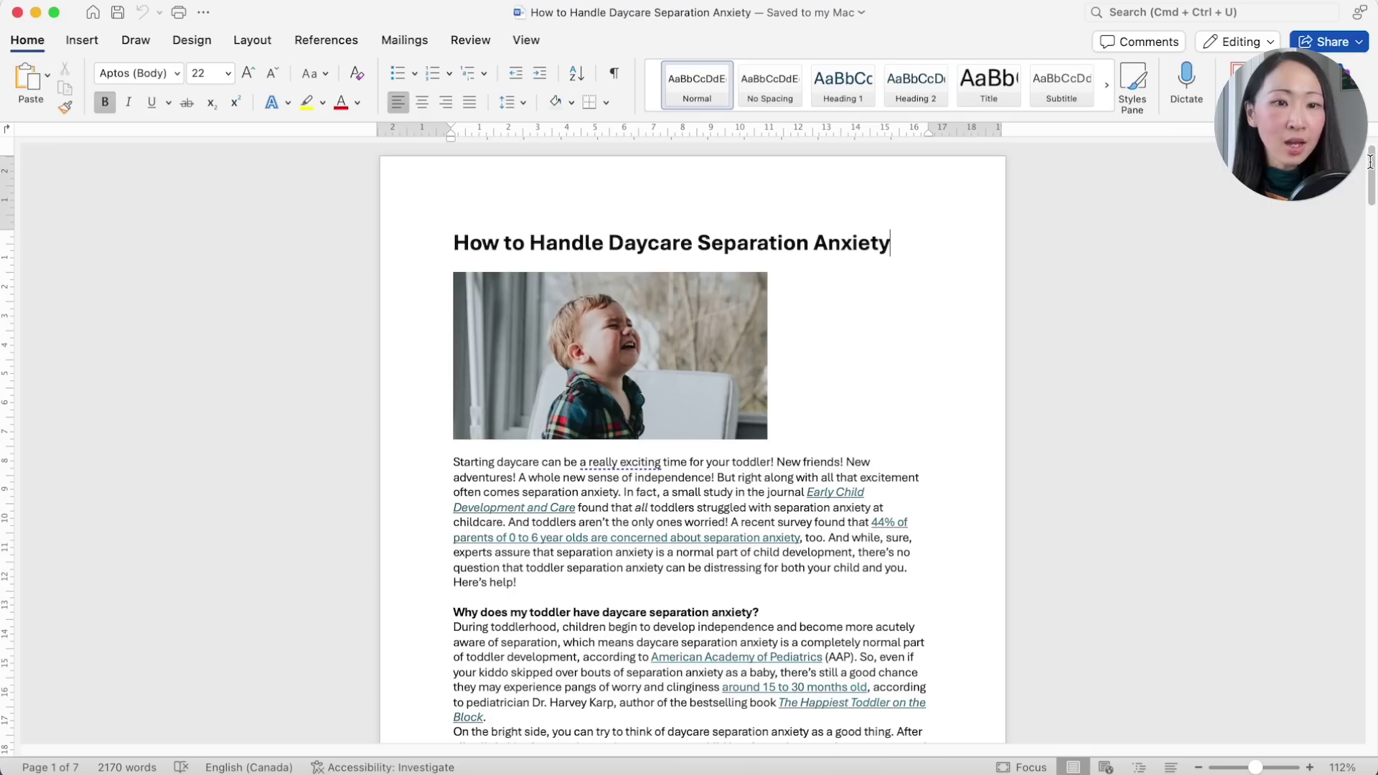
left_click_drag(1370, 162, 1365, 672)
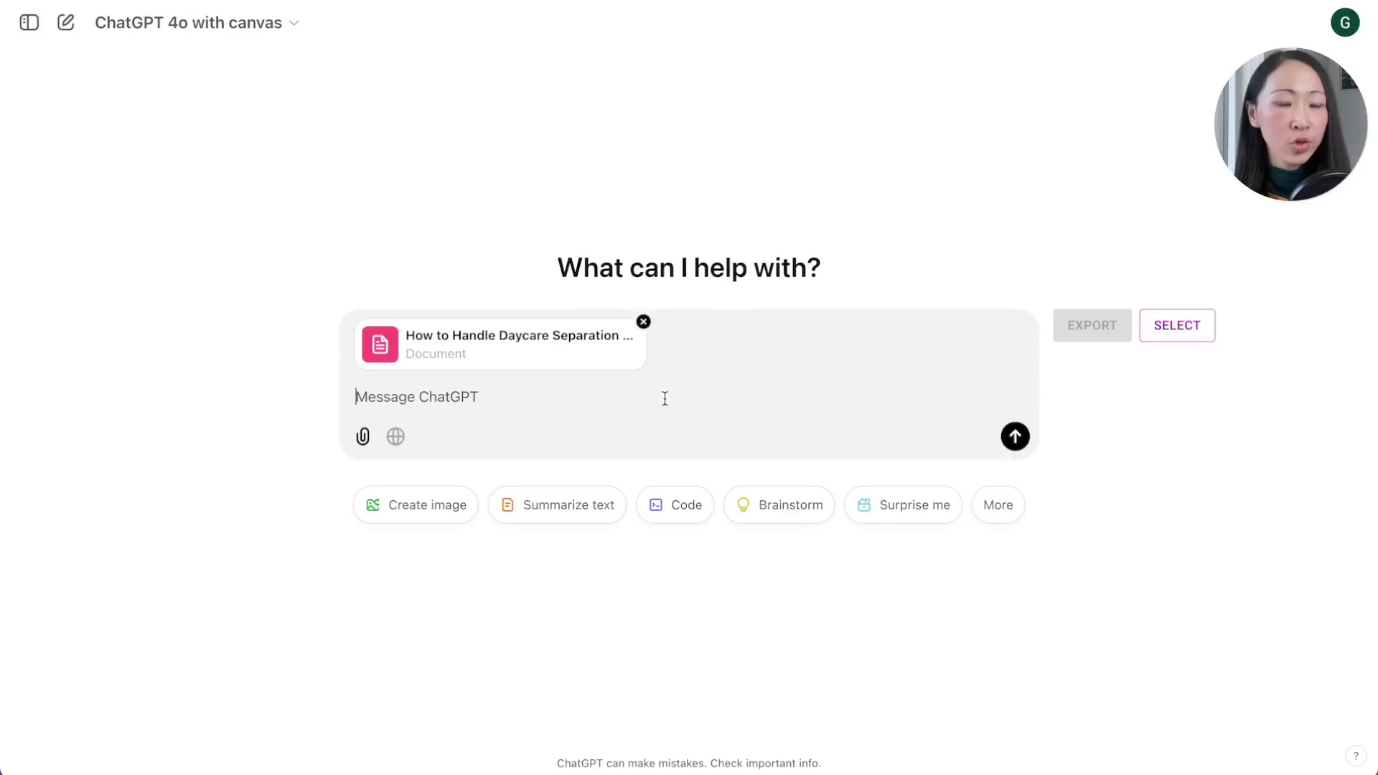
Extract the daycare document's text into canvas, then enhance it per the attached parents' guidelines PDF.
type("Extract the exact full text from the document without making changing any words used in the document. Keep the format as in the document. Open and edit it on Canvas mode")
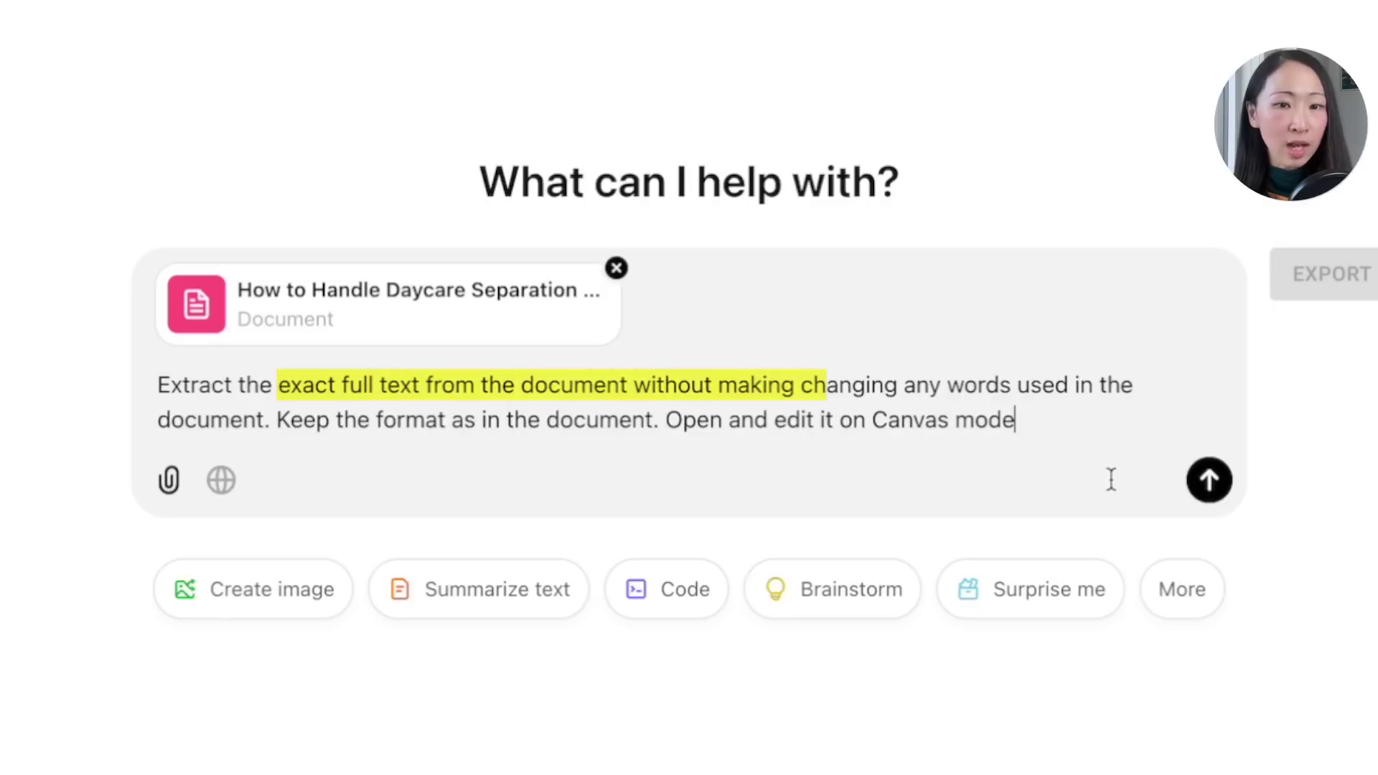
left_click(1209, 479)
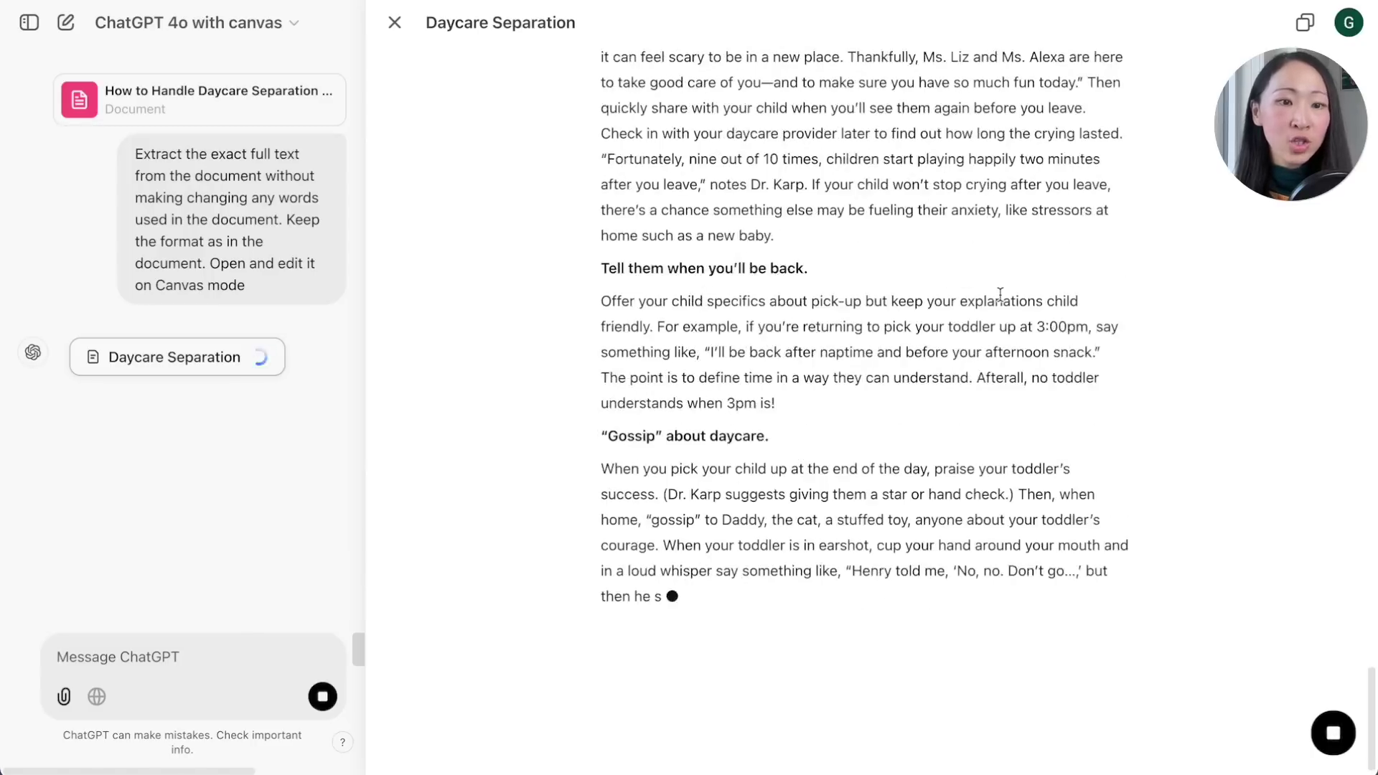
left_click(64, 696)
left_click(74, 662)
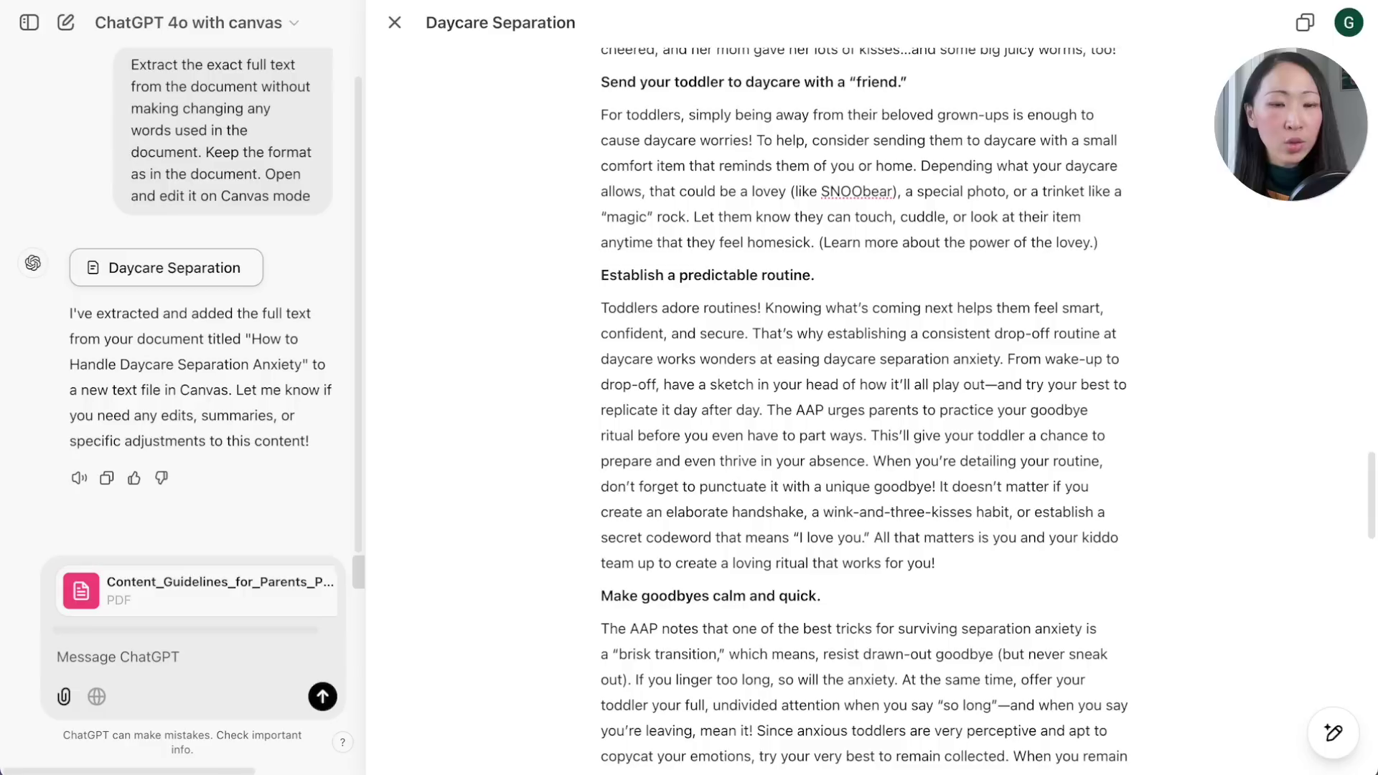
type("Enhance the content based on this content writing guideline")
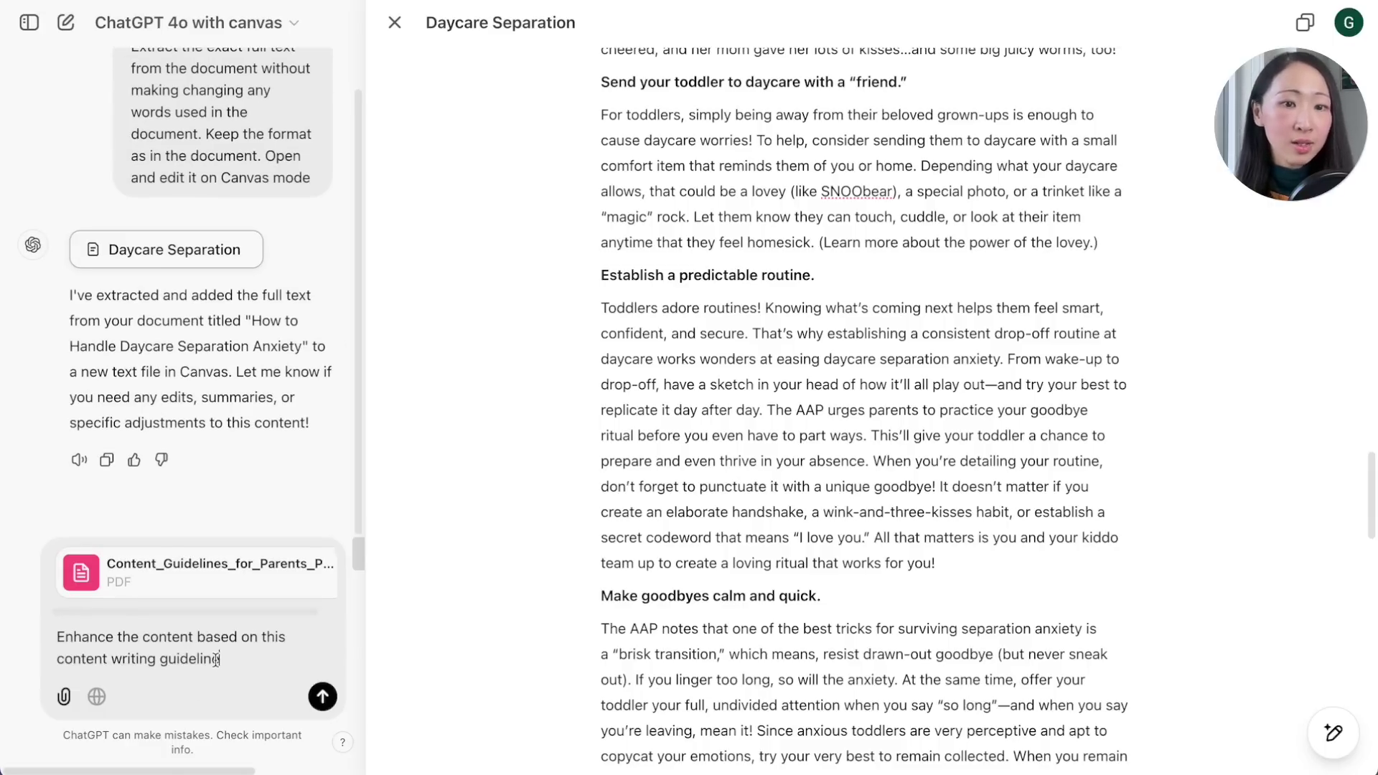
left_click(323, 697)
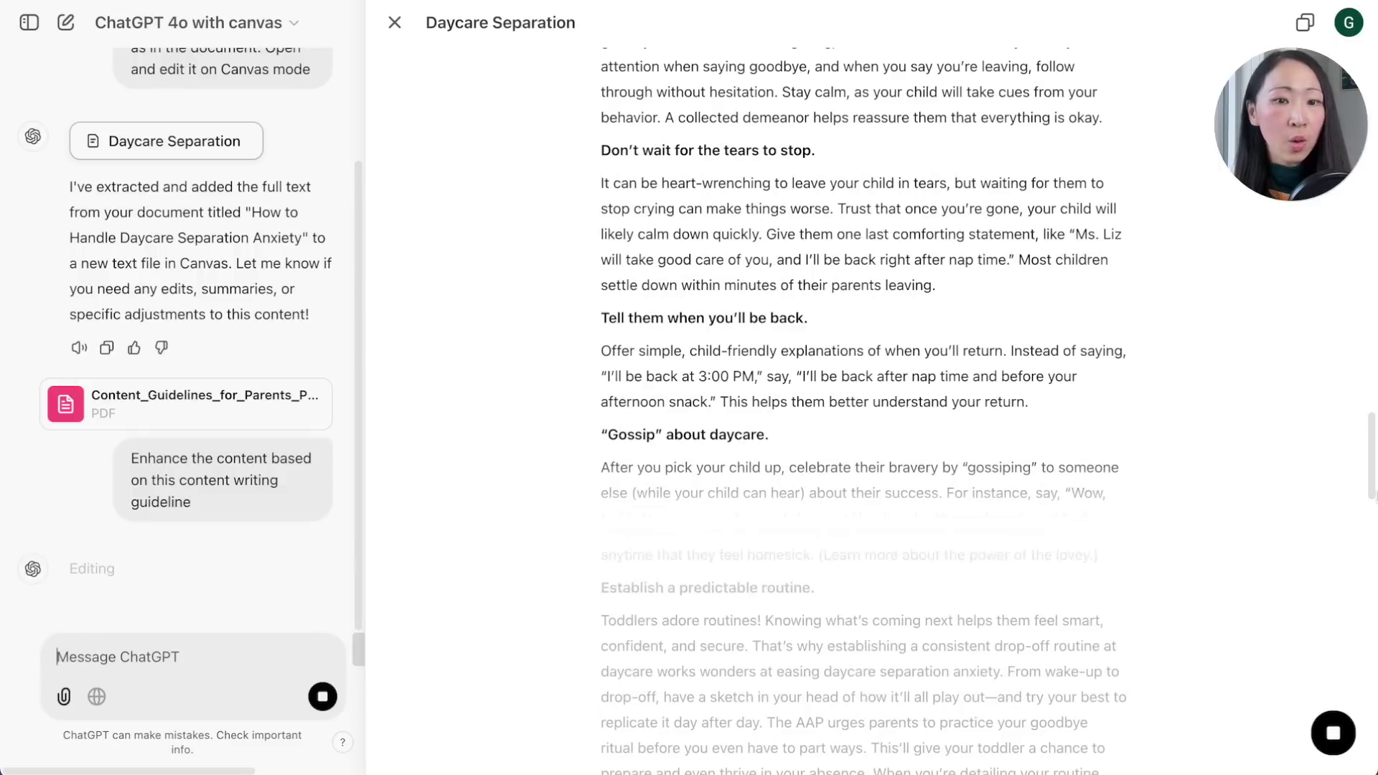
Show the guideline rewrite's edits as tracked changes against the original text.
scroll(862, 402, "up", 10)
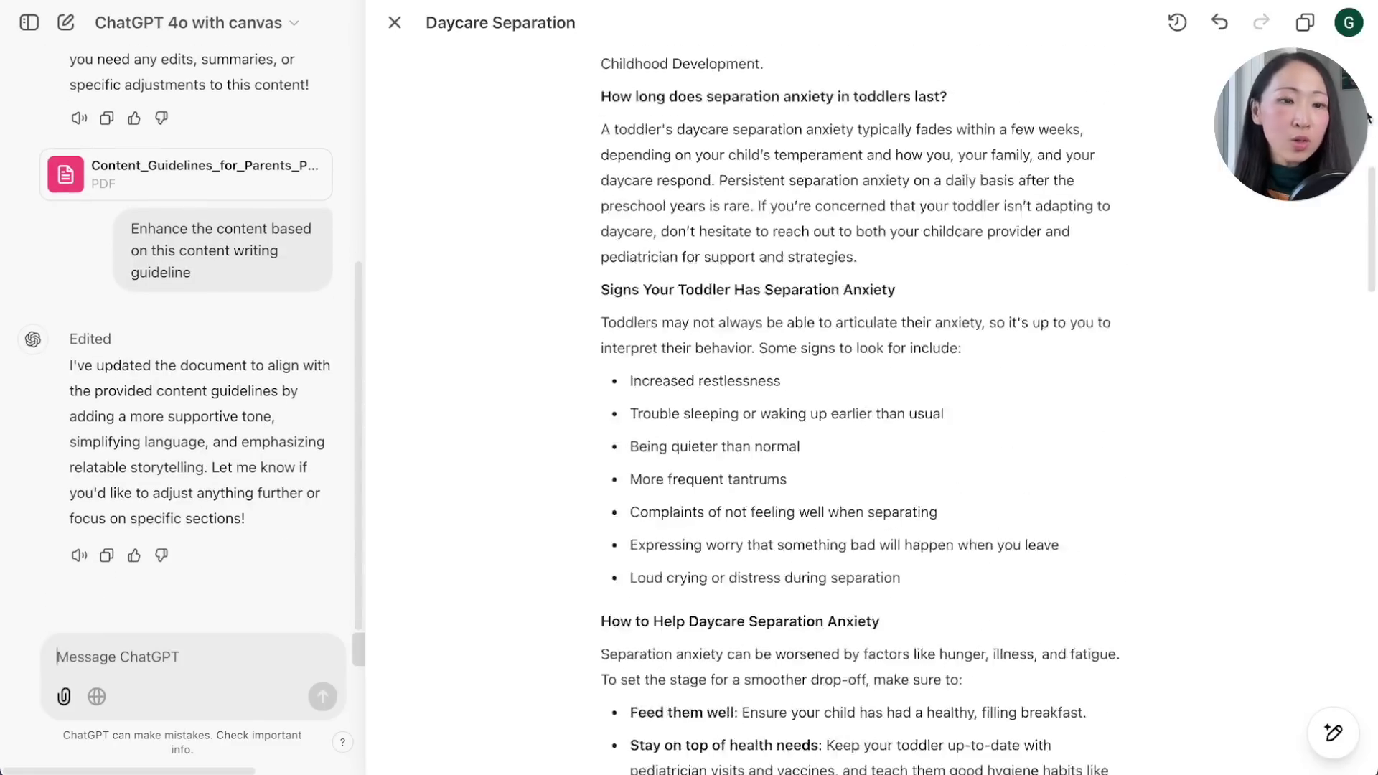
left_click(1179, 23)
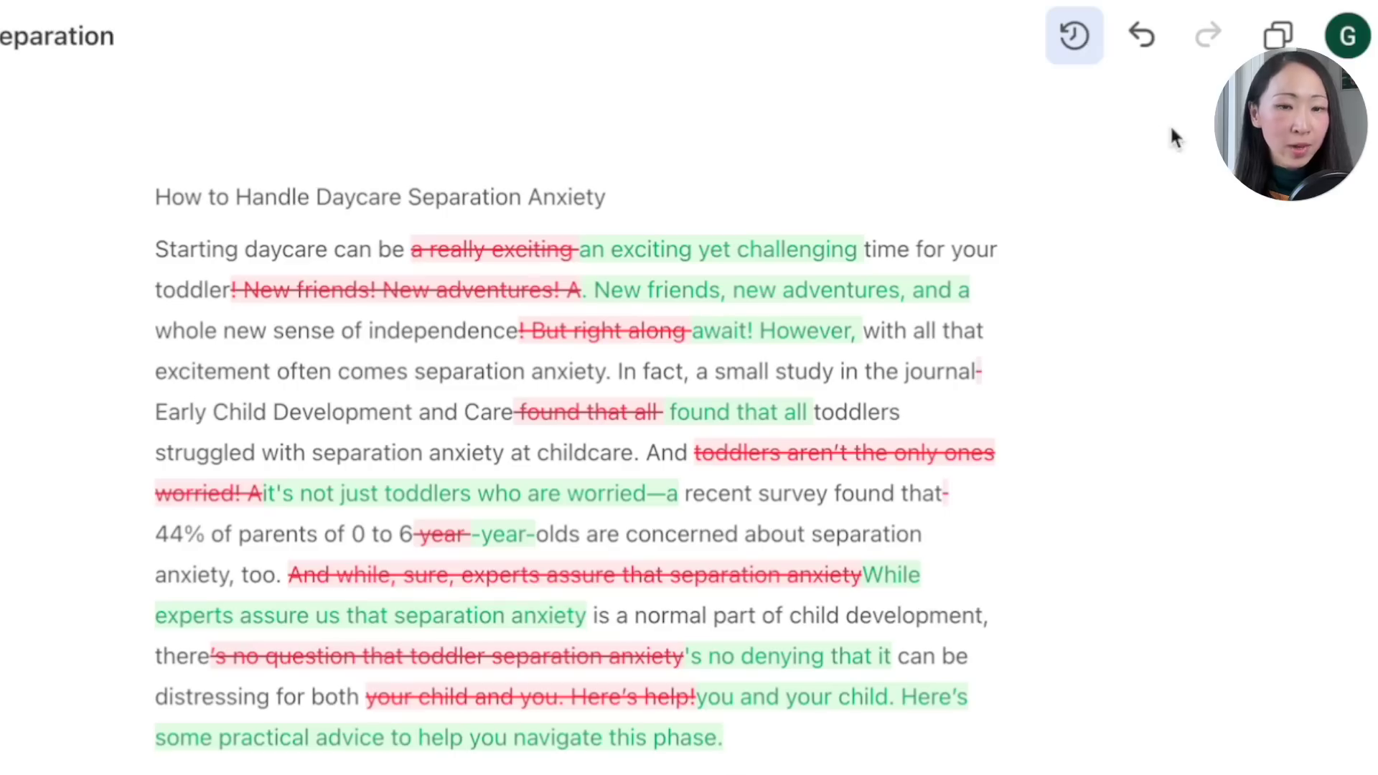
scroll(1174, 138, "down", 5)
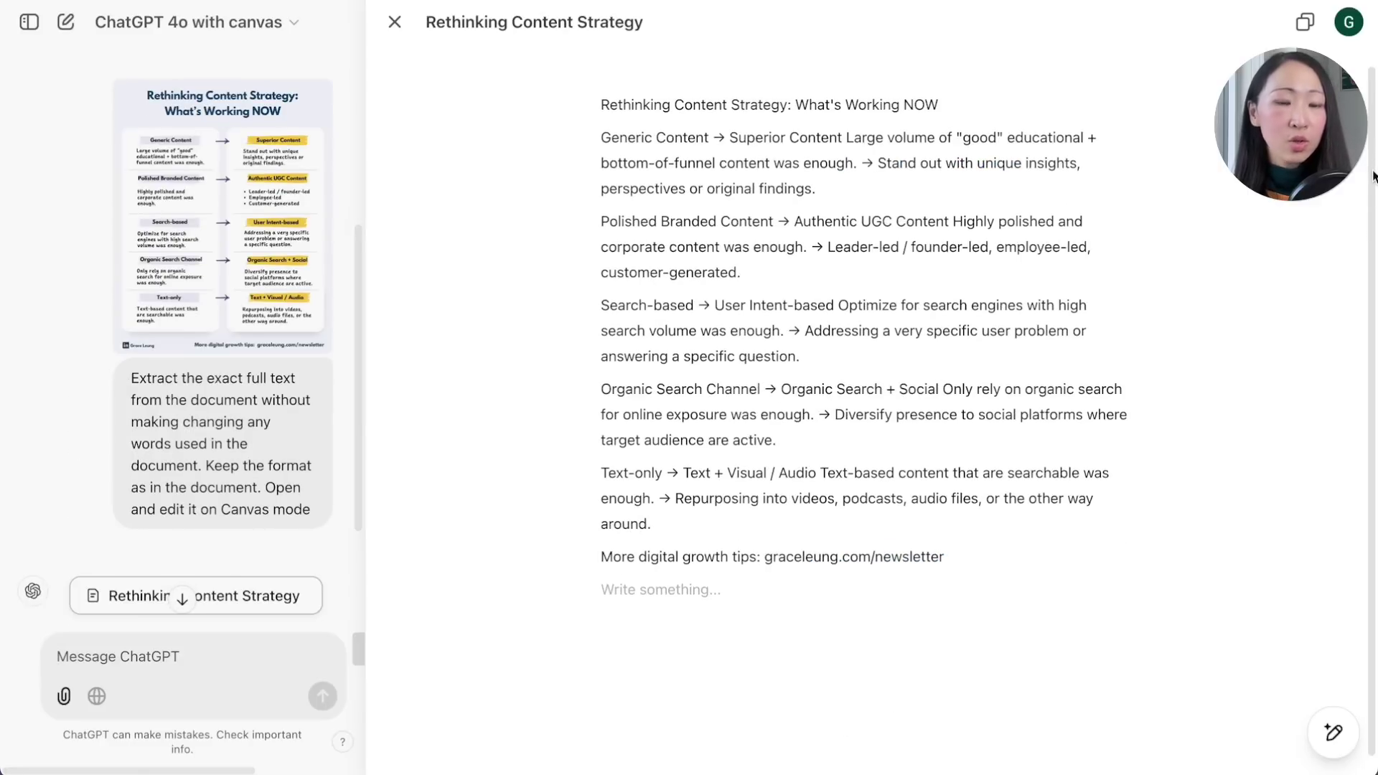
Add emojis to the content strategy text, then turn the whole document into a blog article.
mouse_move(1333, 732)
left_click(1332, 624)
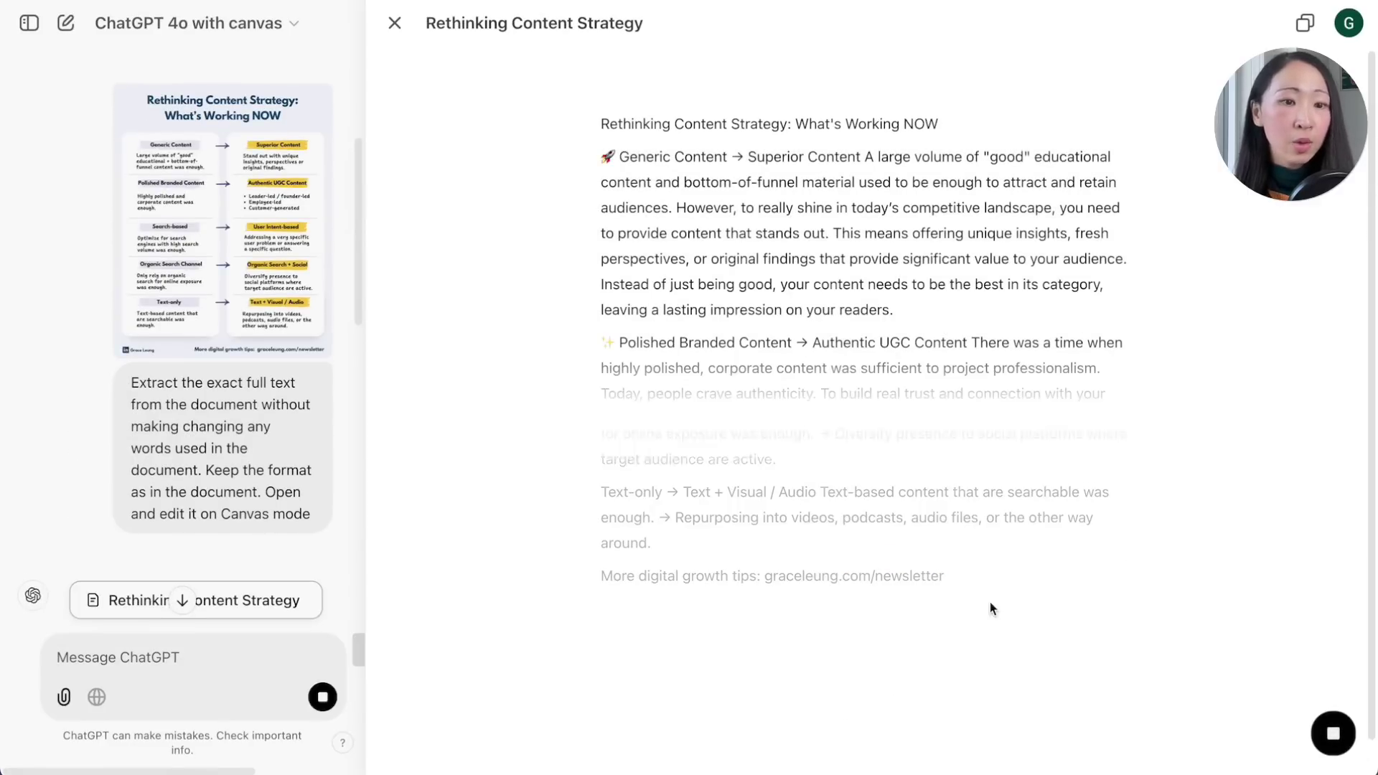
key("super+a")
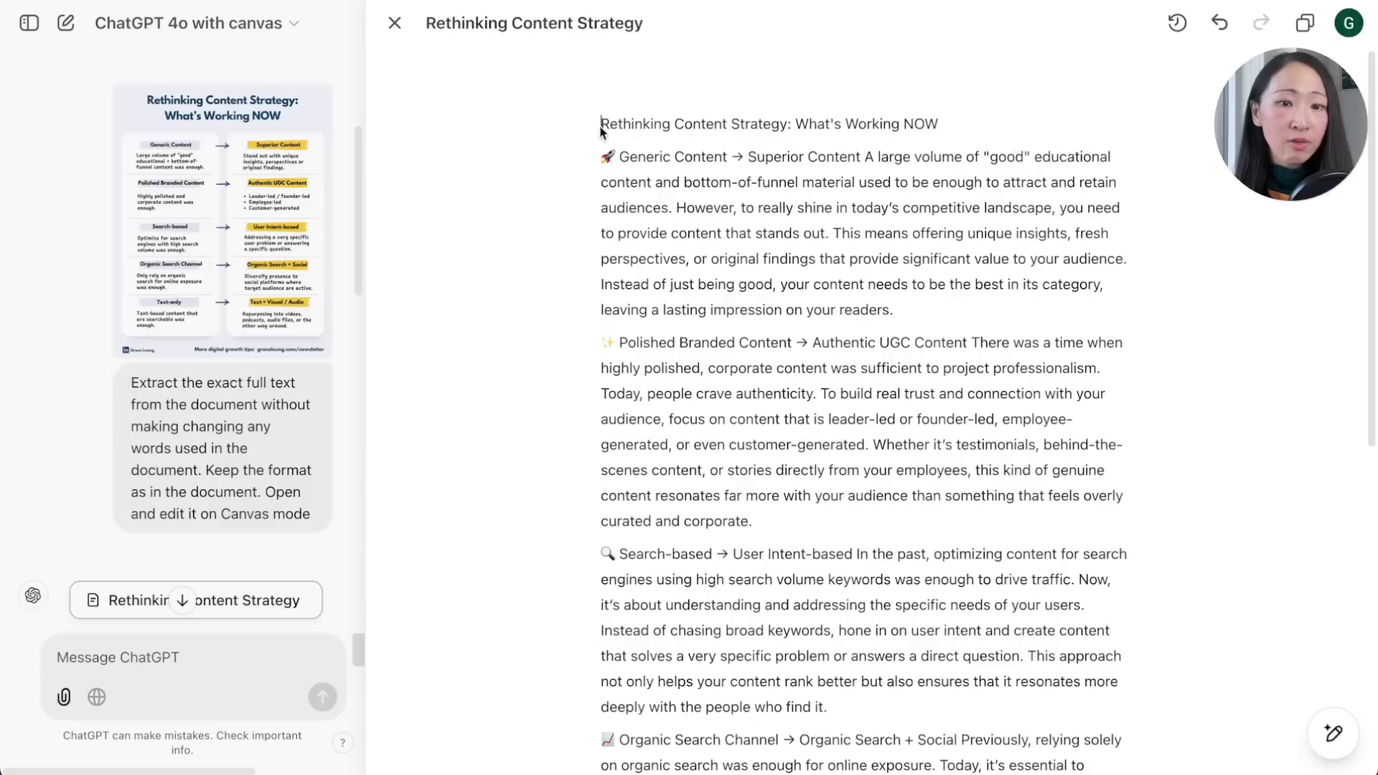
left_click(793, 572)
type("Turn it into a blog article")
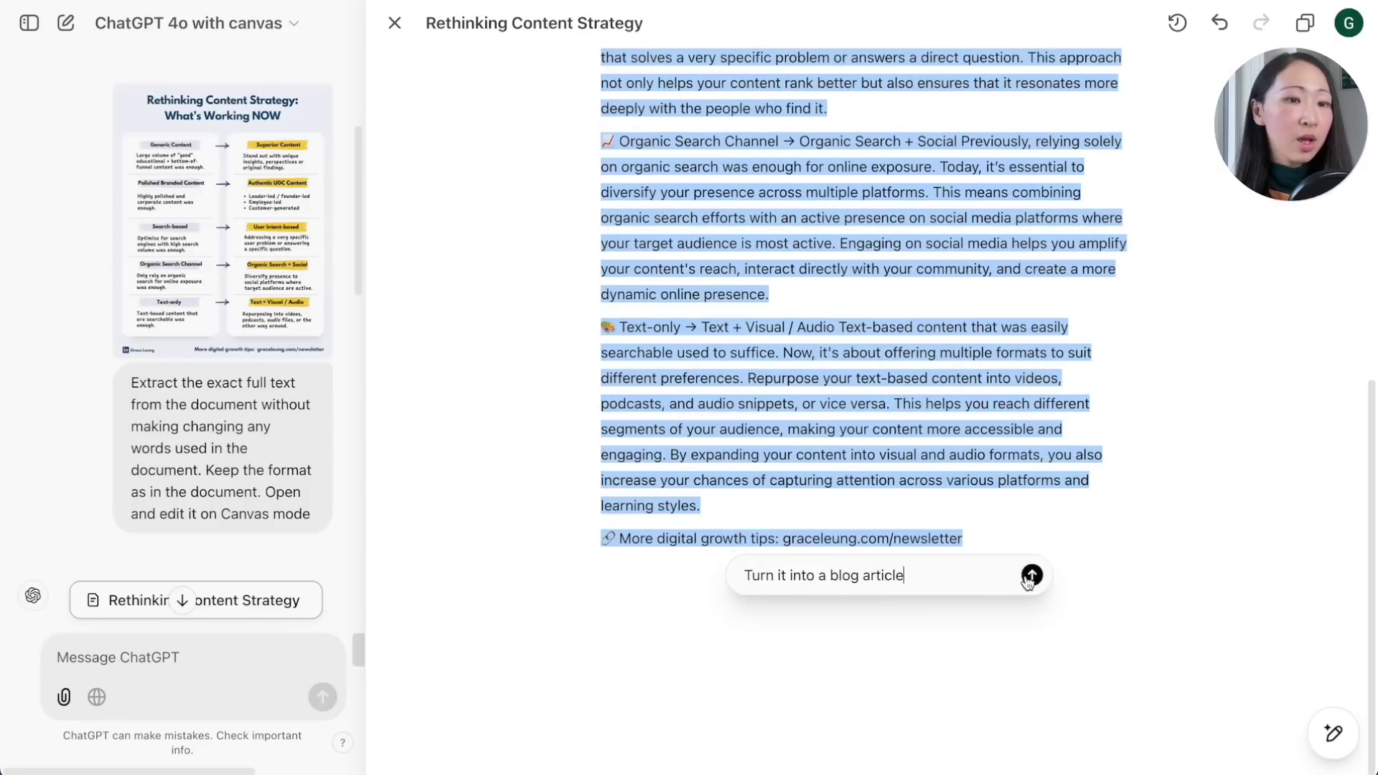
left_click(1030, 576)
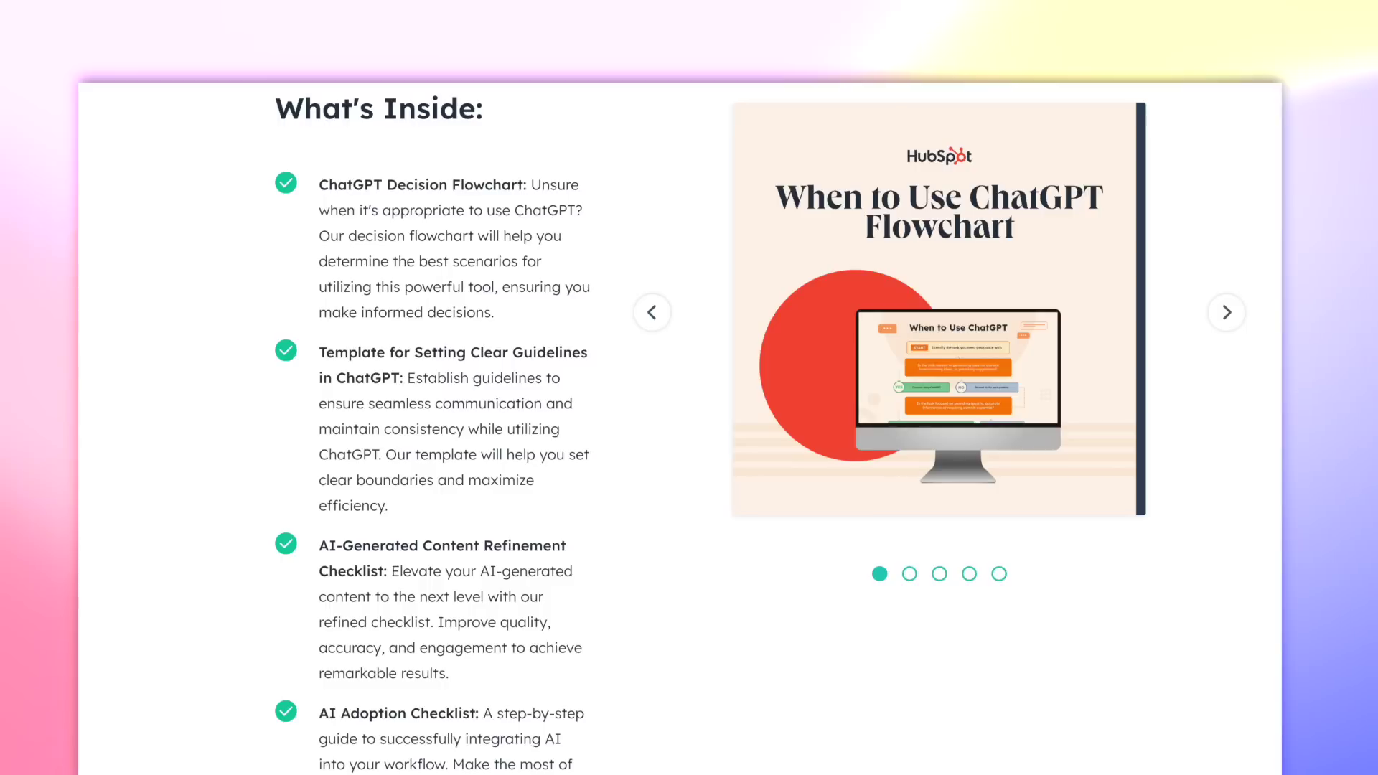
Advance the What's Inside preview carousel three slides to the guidelines template.
left_click(1227, 313)
left_click(1227, 313)
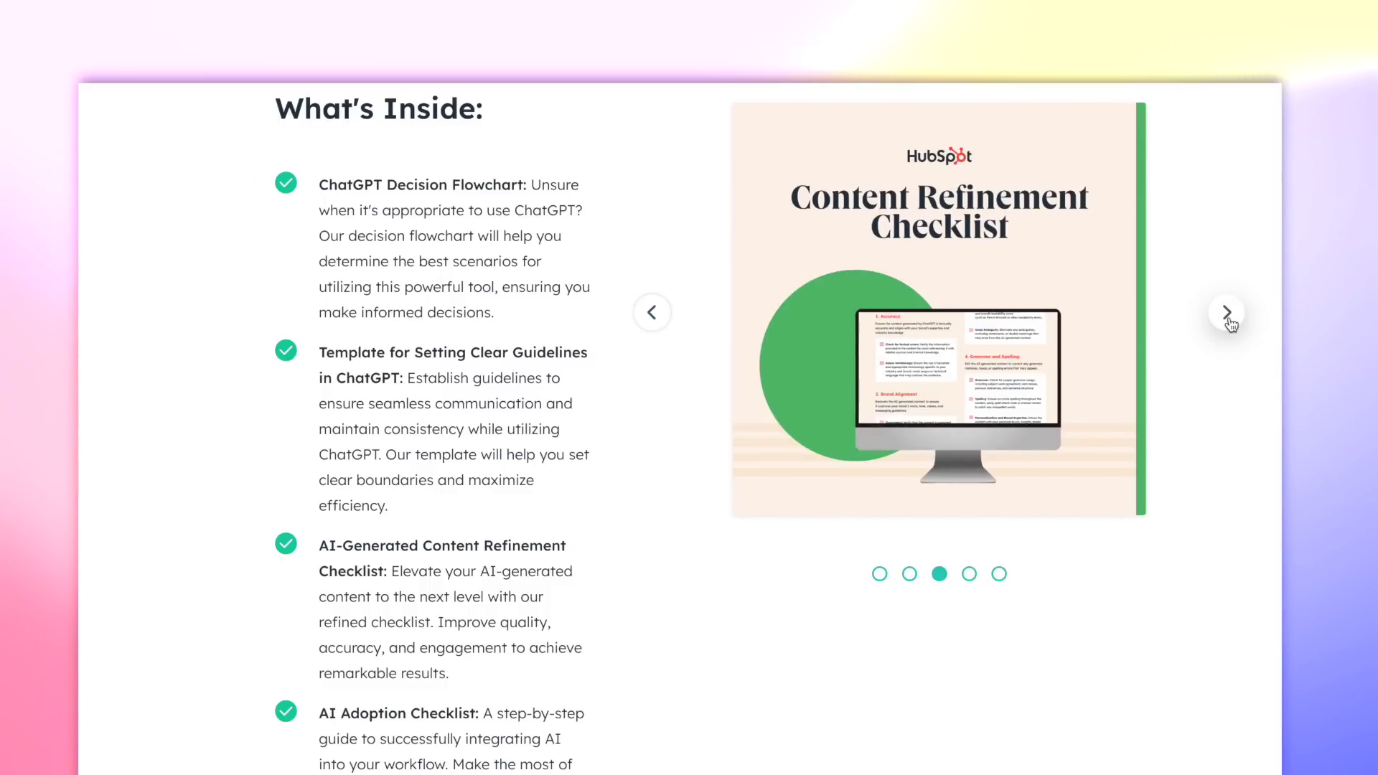
left_click(1227, 314)
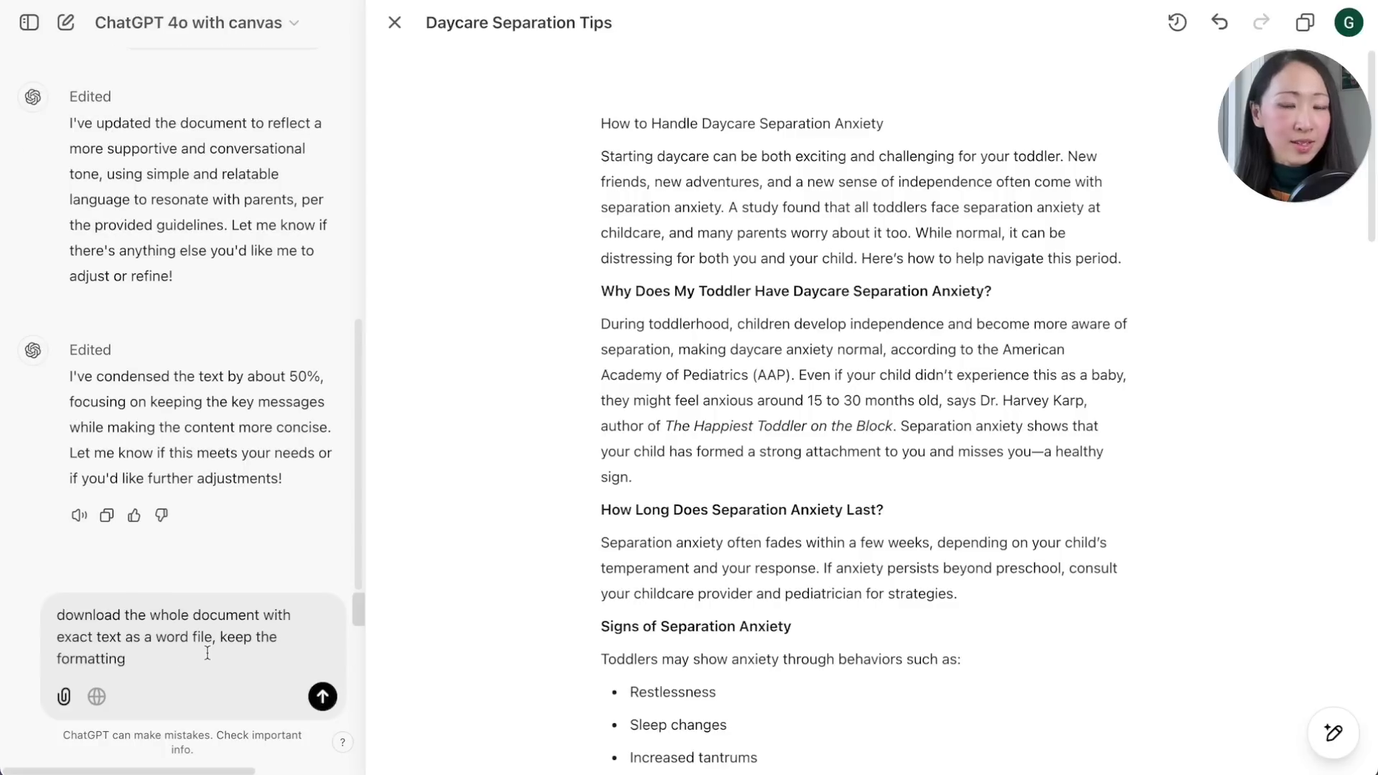
Request the Word export and download Daycare_Separation_Anxiety_Guide (2).docx.
left_click(321, 698)
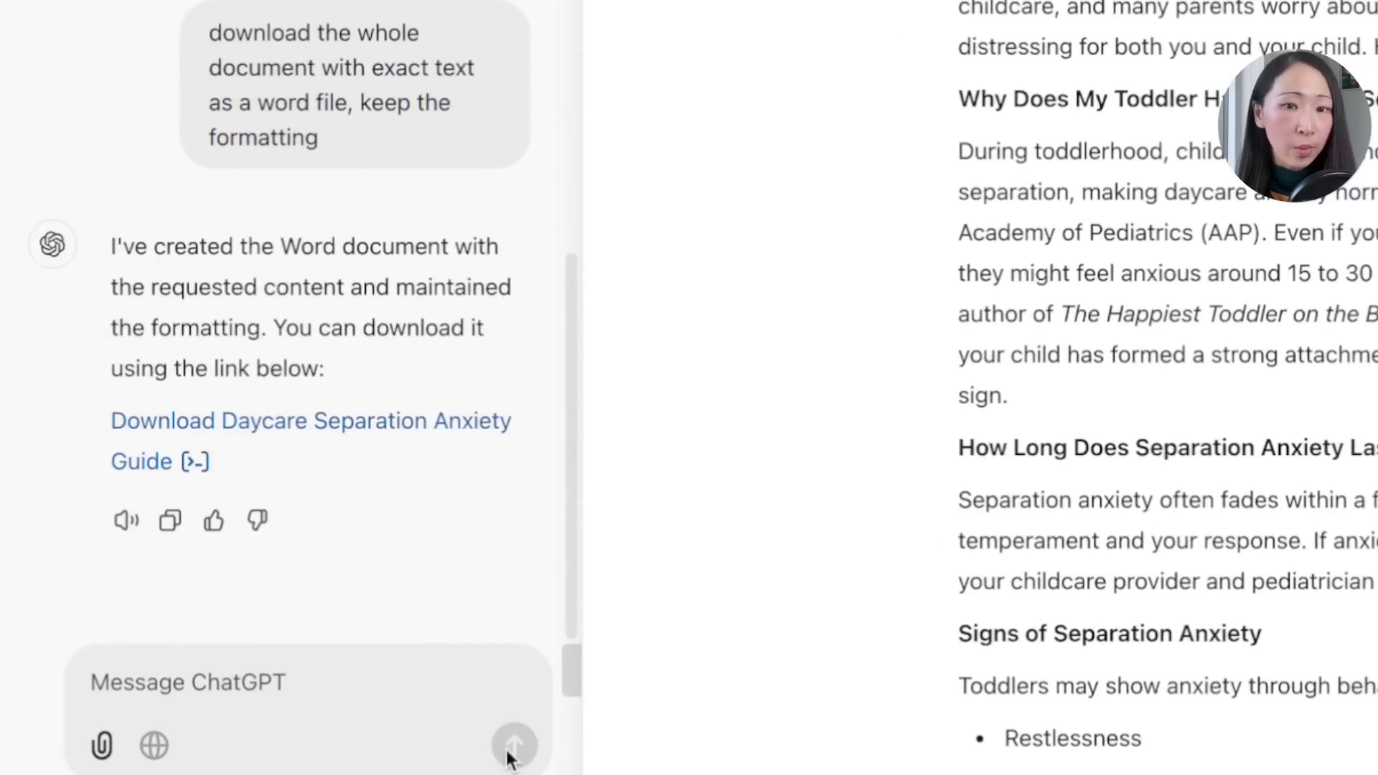
left_click(470, 424)
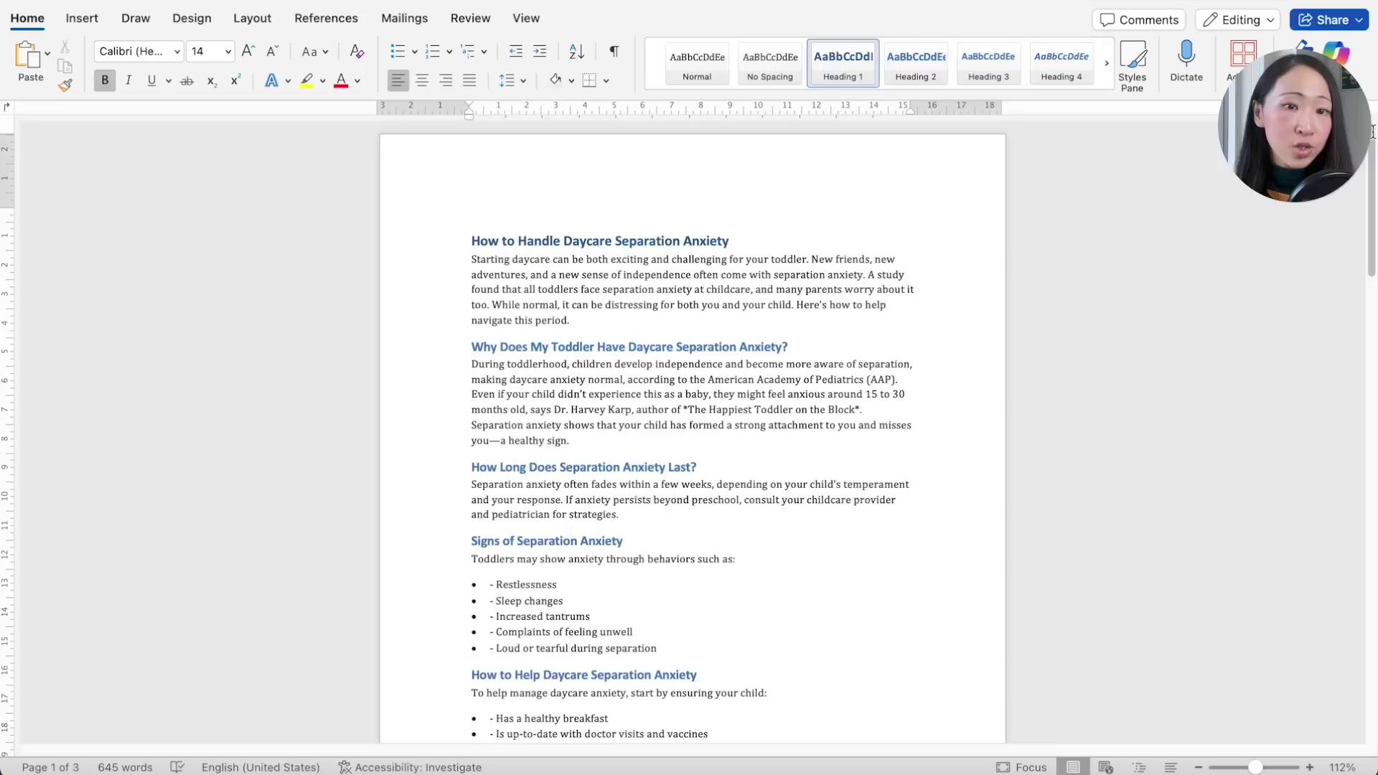
scroll(1373, 132, "down", 2)
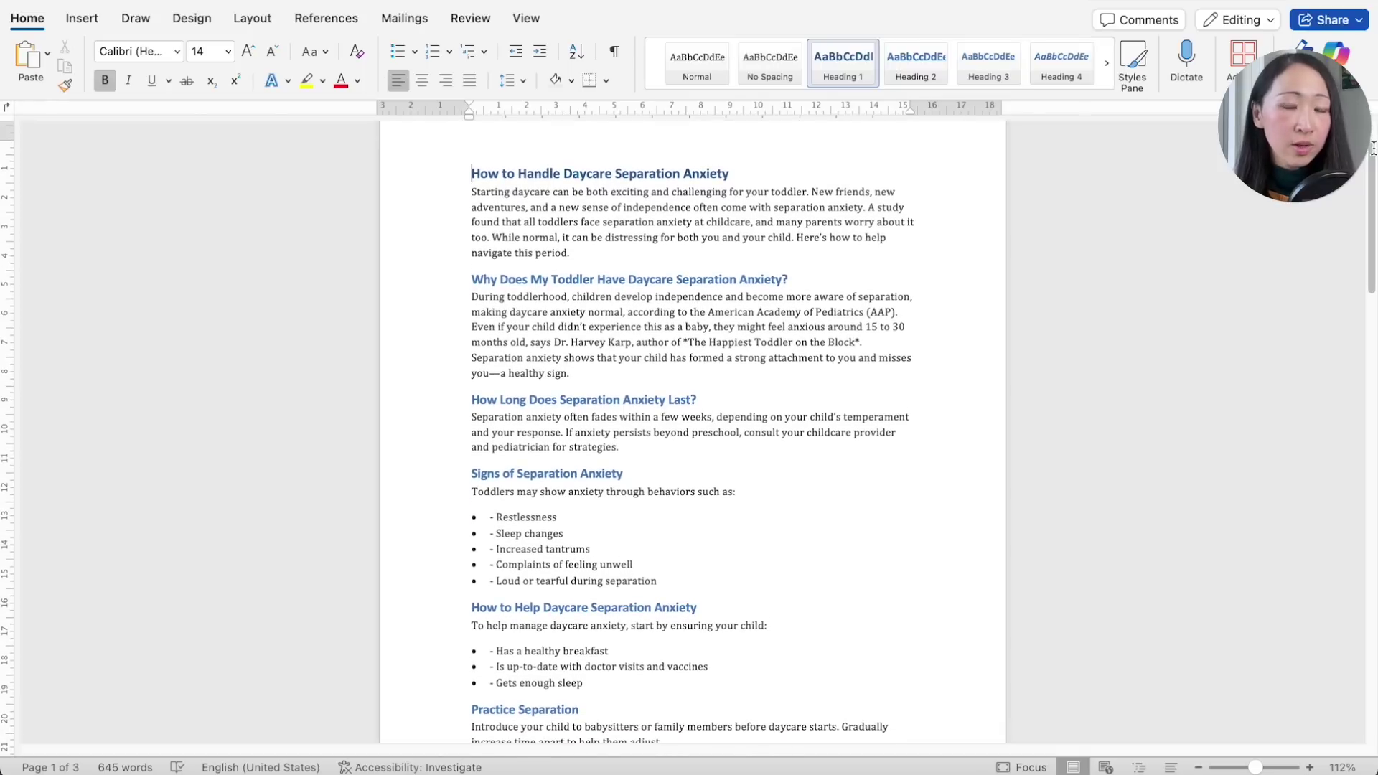
left_click_drag(1373, 147, 1373, 388)
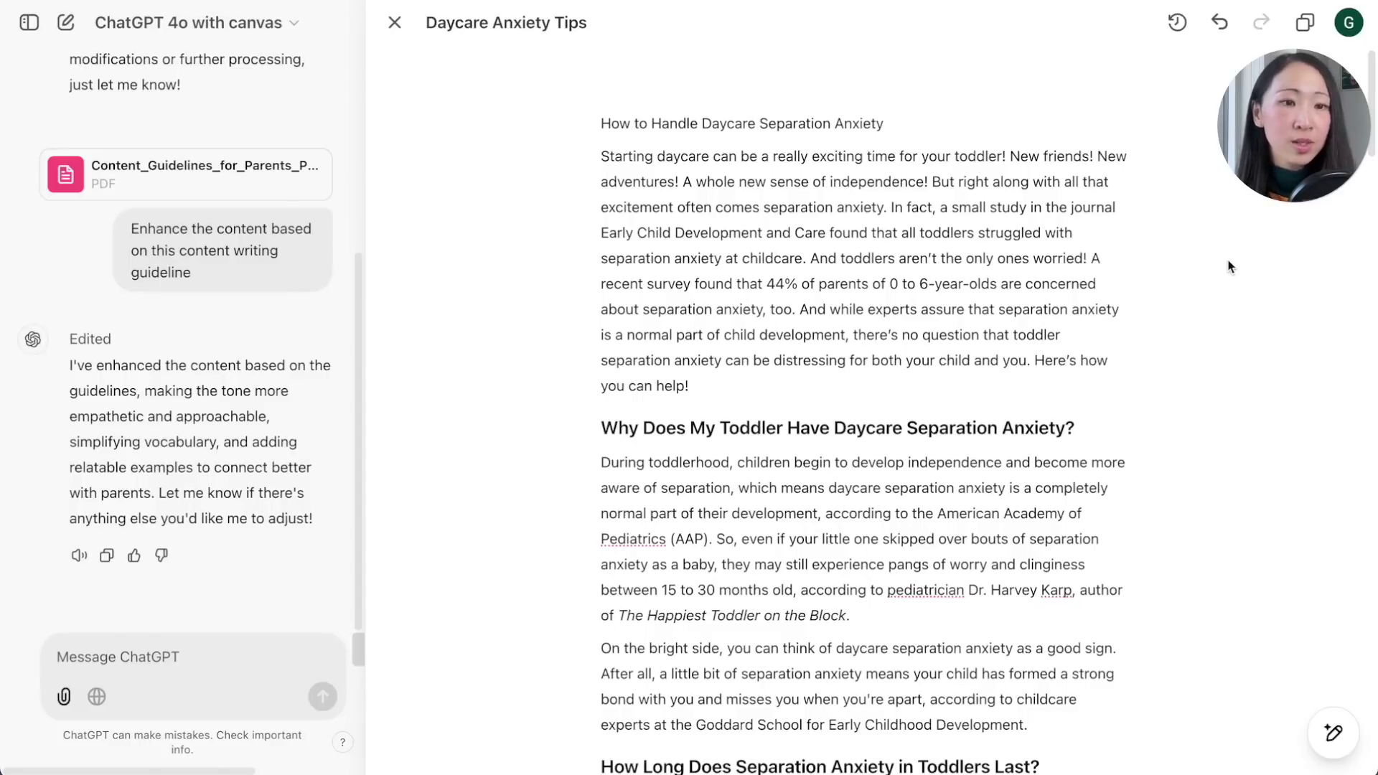
Convert the selected practical tips into table format, then into a checklist matrix.
scroll(1246, 477, "down", 15)
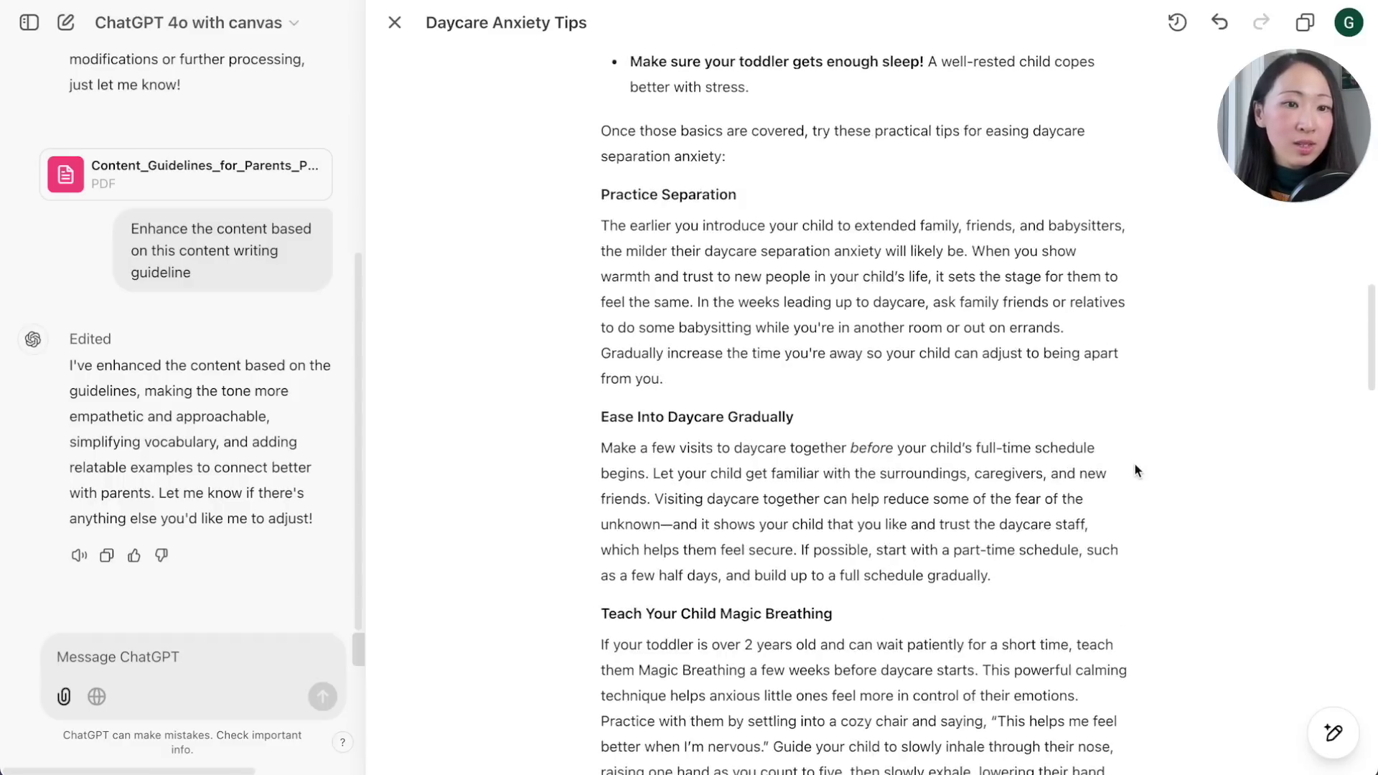
left_click_drag(613, 246, 916, 289)
left_click(916, 318)
type("Convert it into table format")
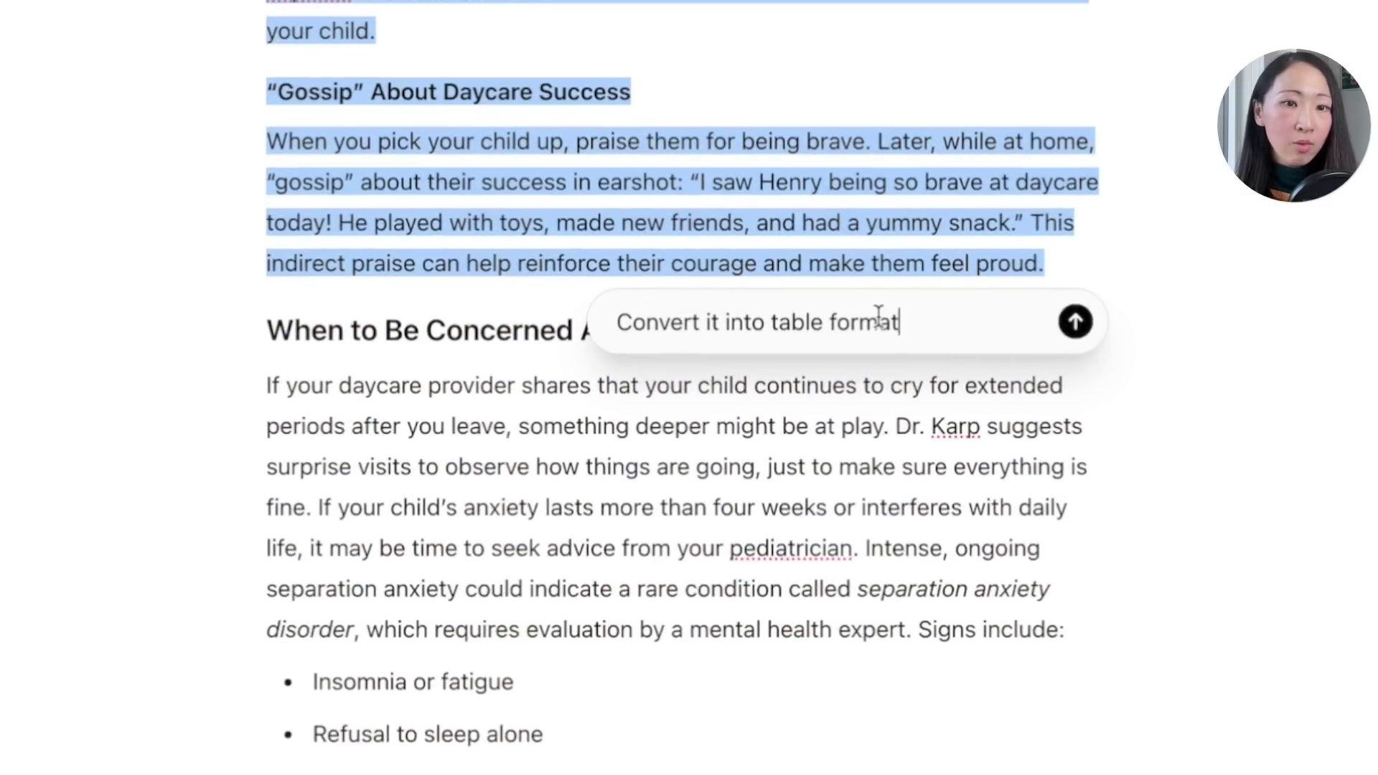
left_click(1076, 332)
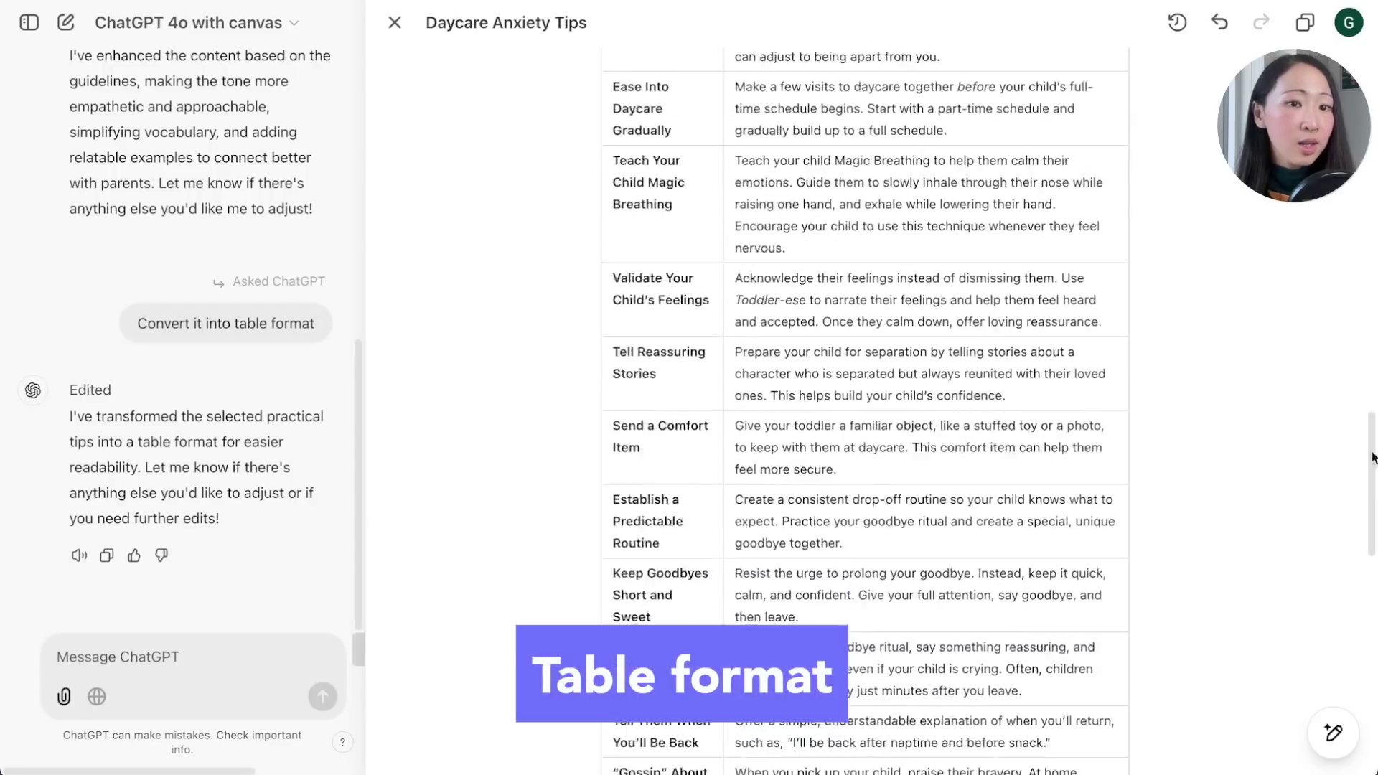
left_click_drag(1373, 457, 1367, 432)
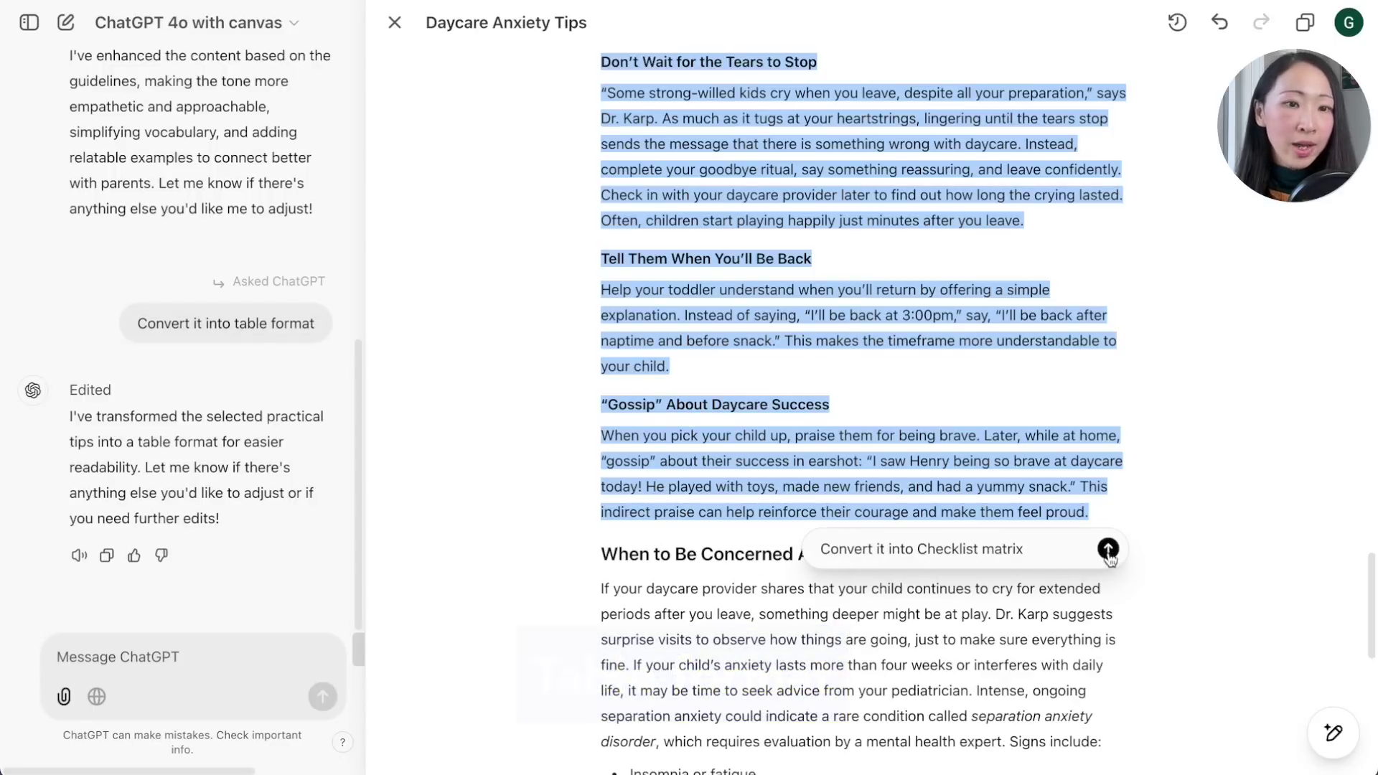
left_click(1108, 548)
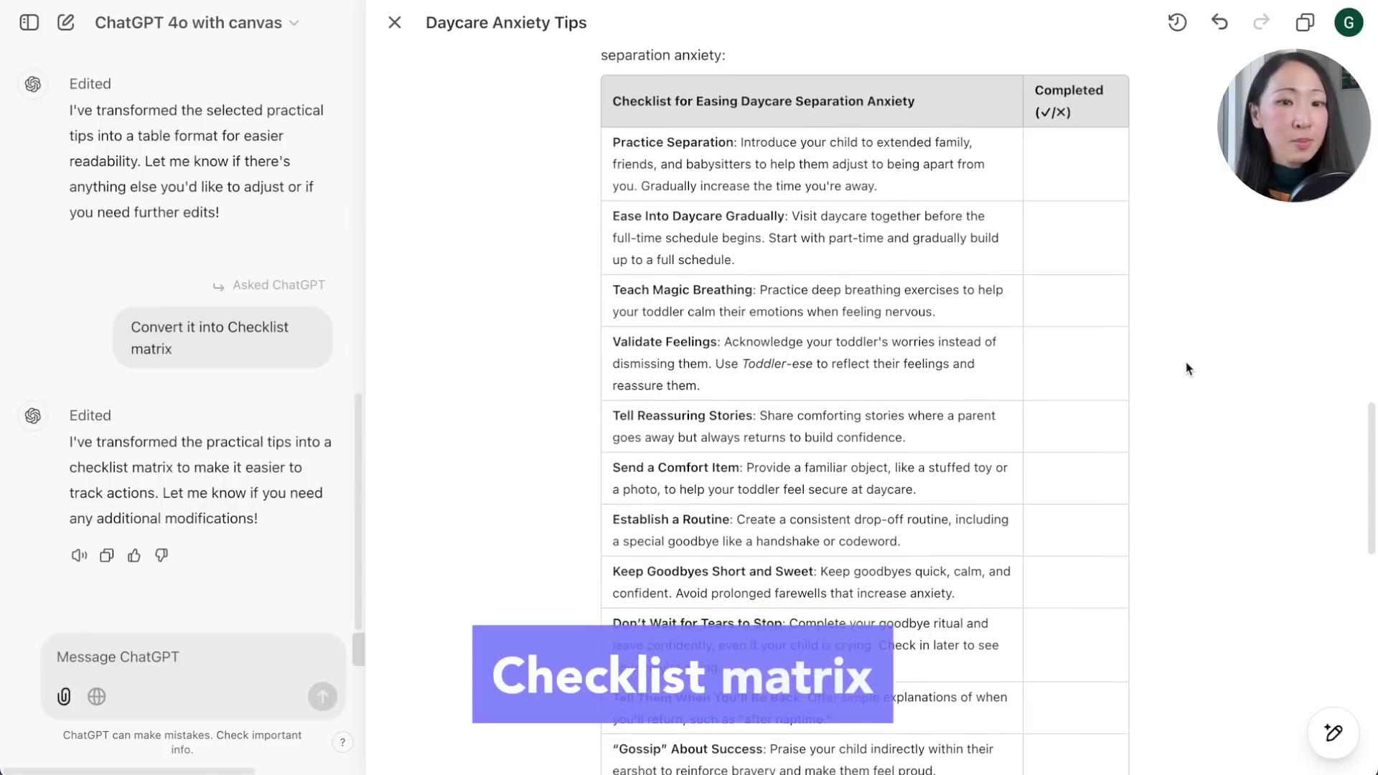
Convert the tips into a Decision Matrix with benefits, drawbacks and effectiveness rating columns.
scroll(1187, 368, "up", 1)
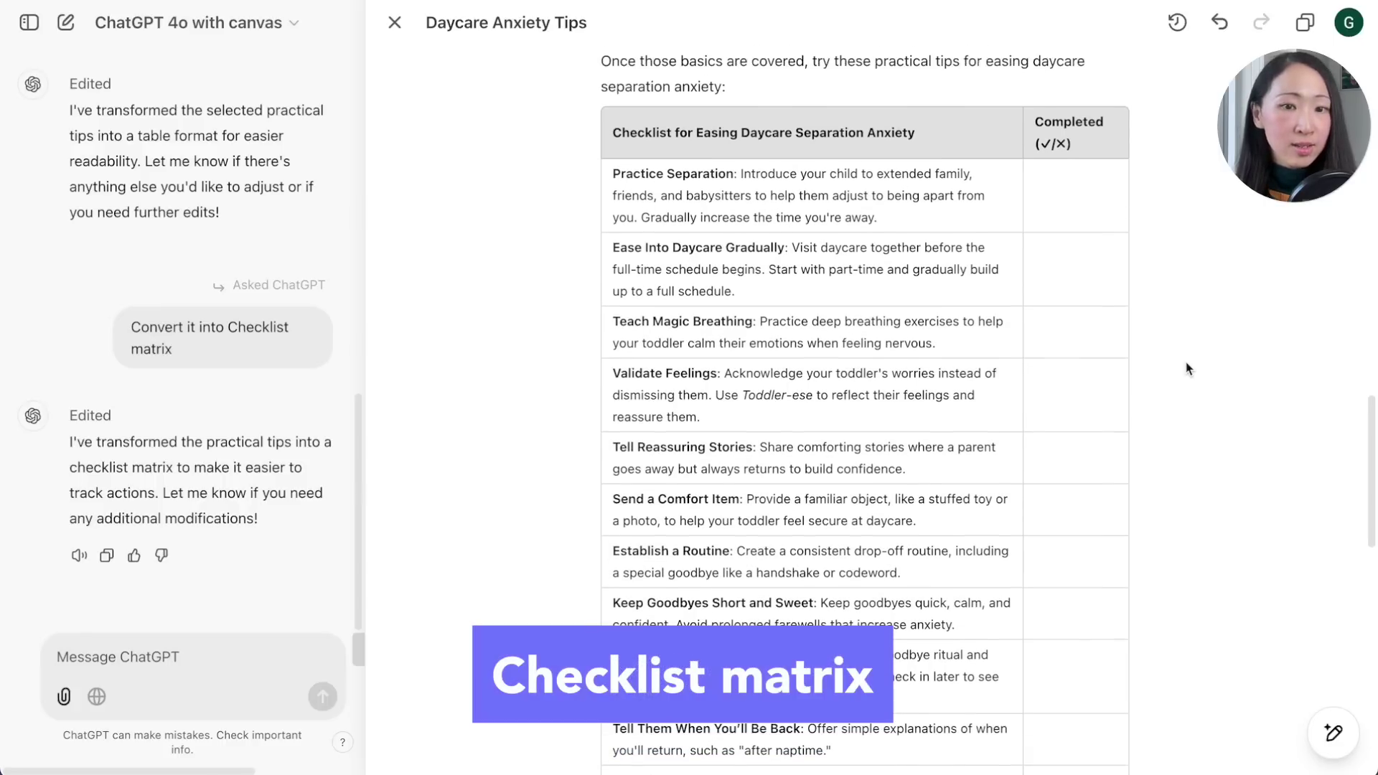
scroll(1372, 436, "down", 3)
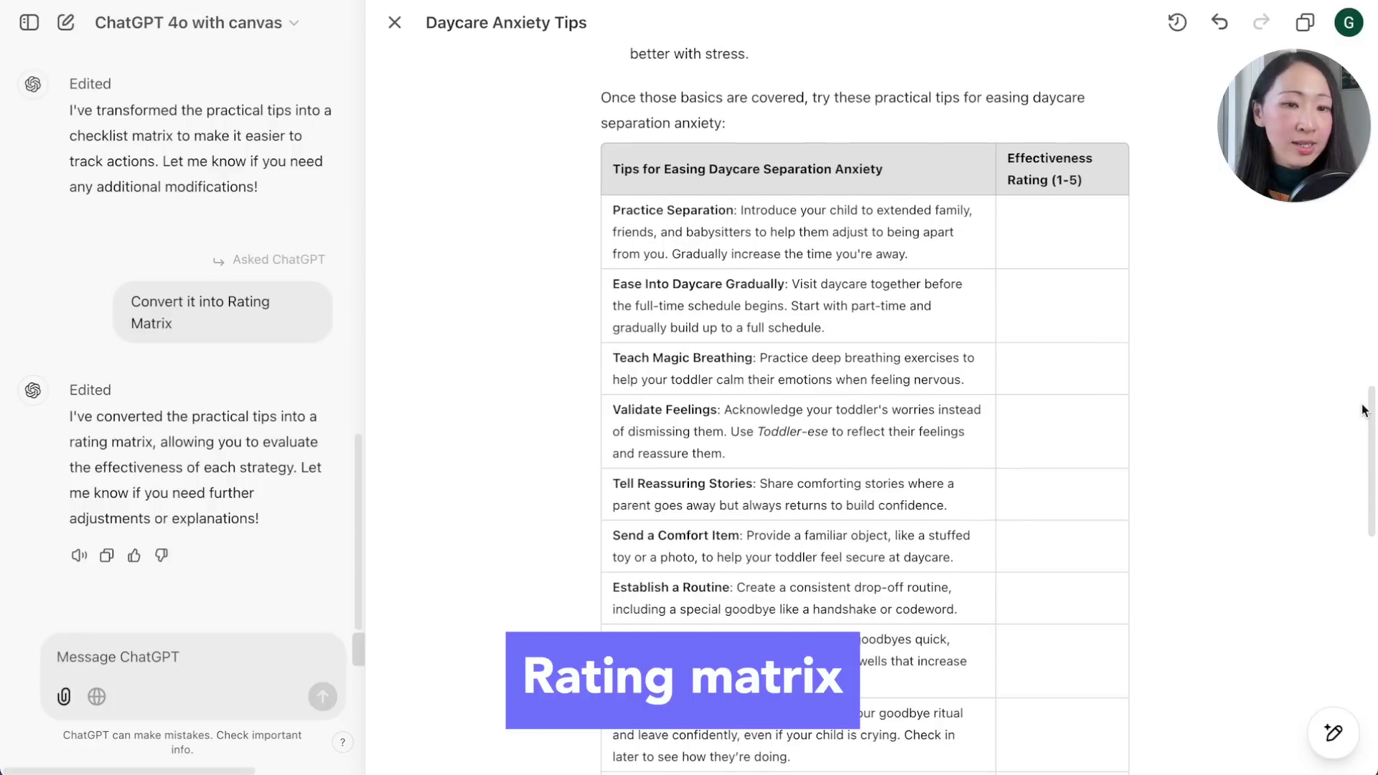
scroll(1364, 411, "down", 1)
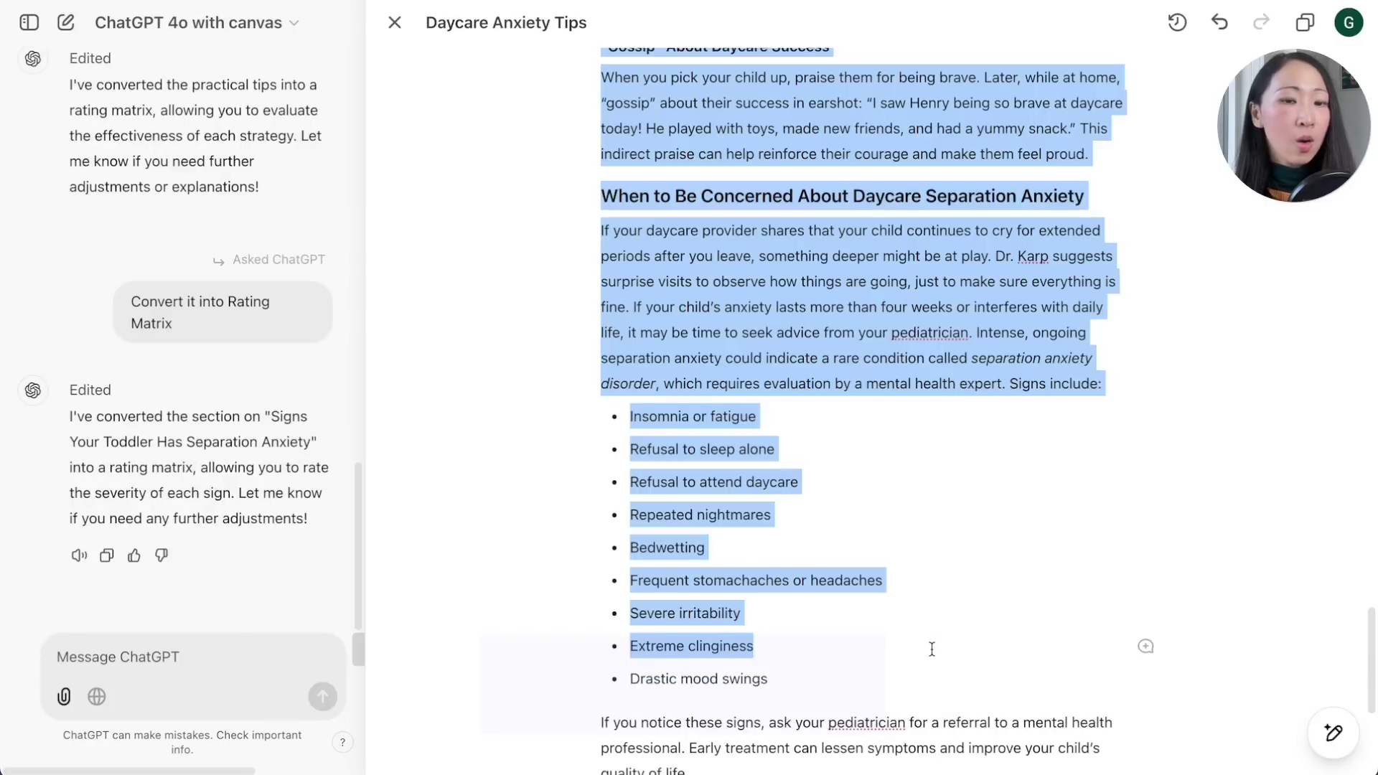
scroll(929, 645, "down", 5)
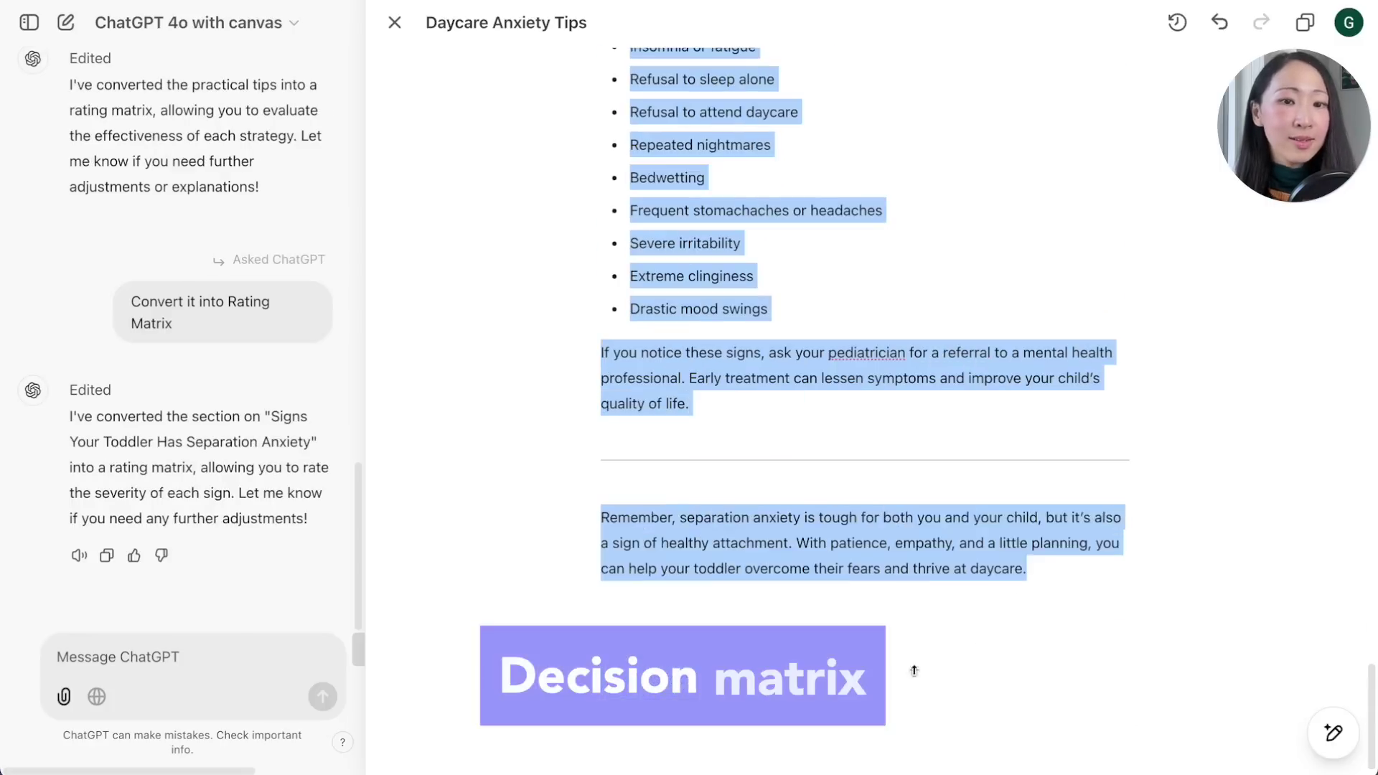
left_click(706, 440)
type("Convert it into Decision Matrix")
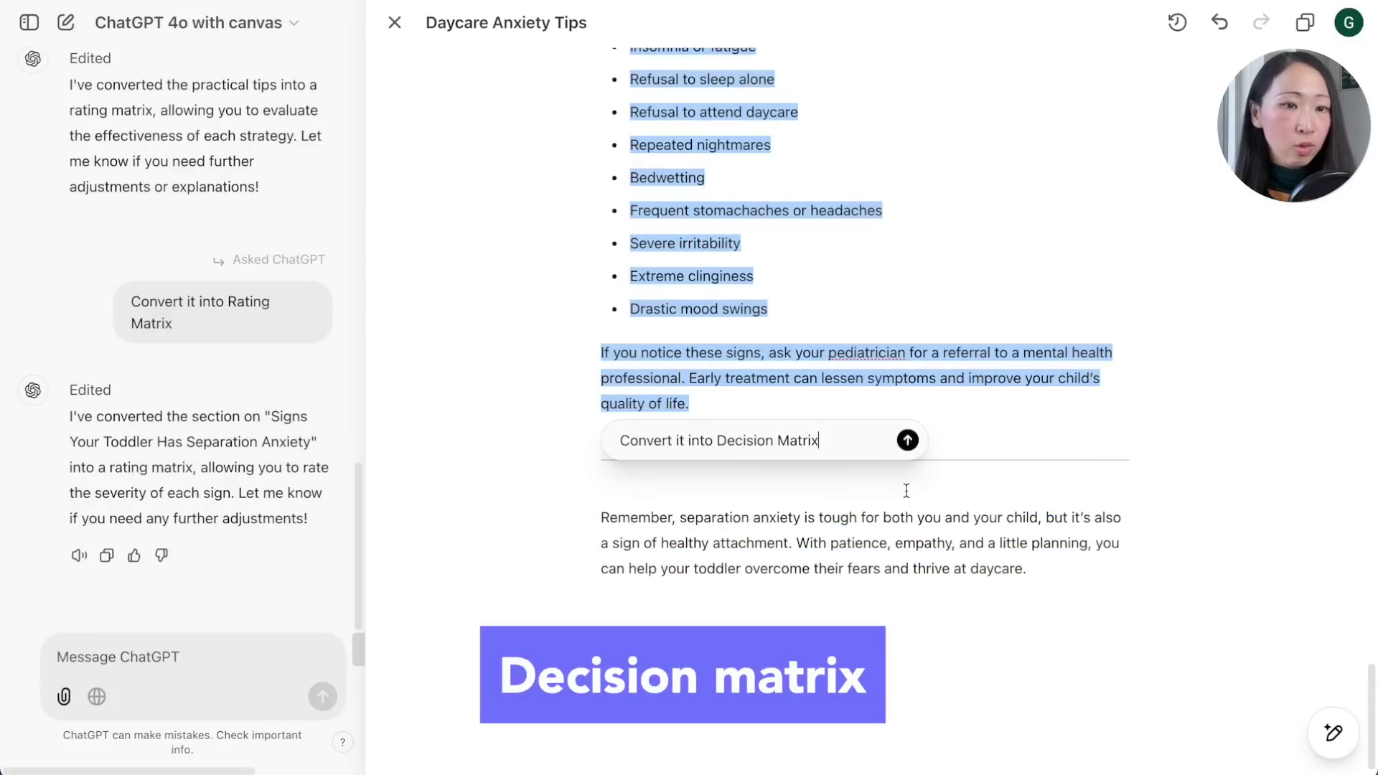
left_click(907, 440)
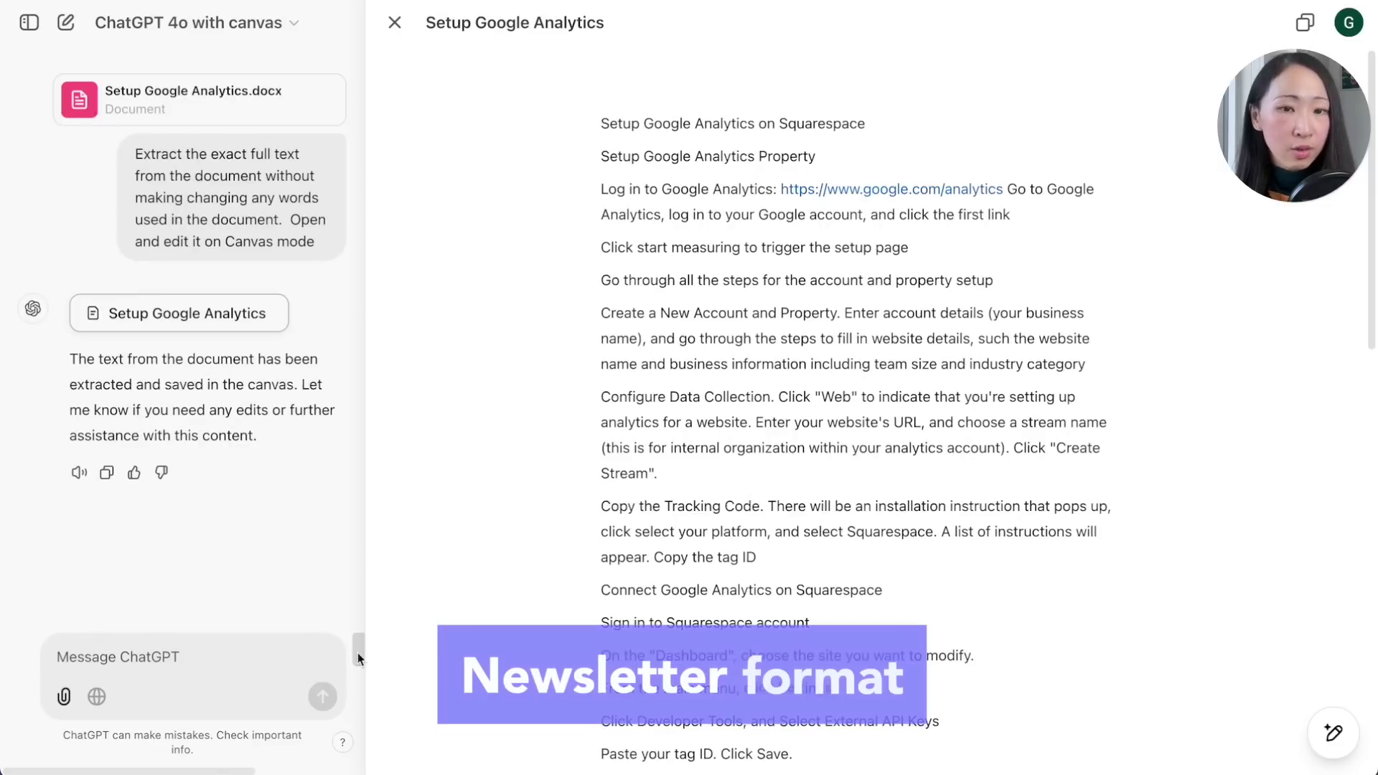
Convert the Setup Google Analytics canvas into an email newsletter format.
type("convert it into a email newsletter format")
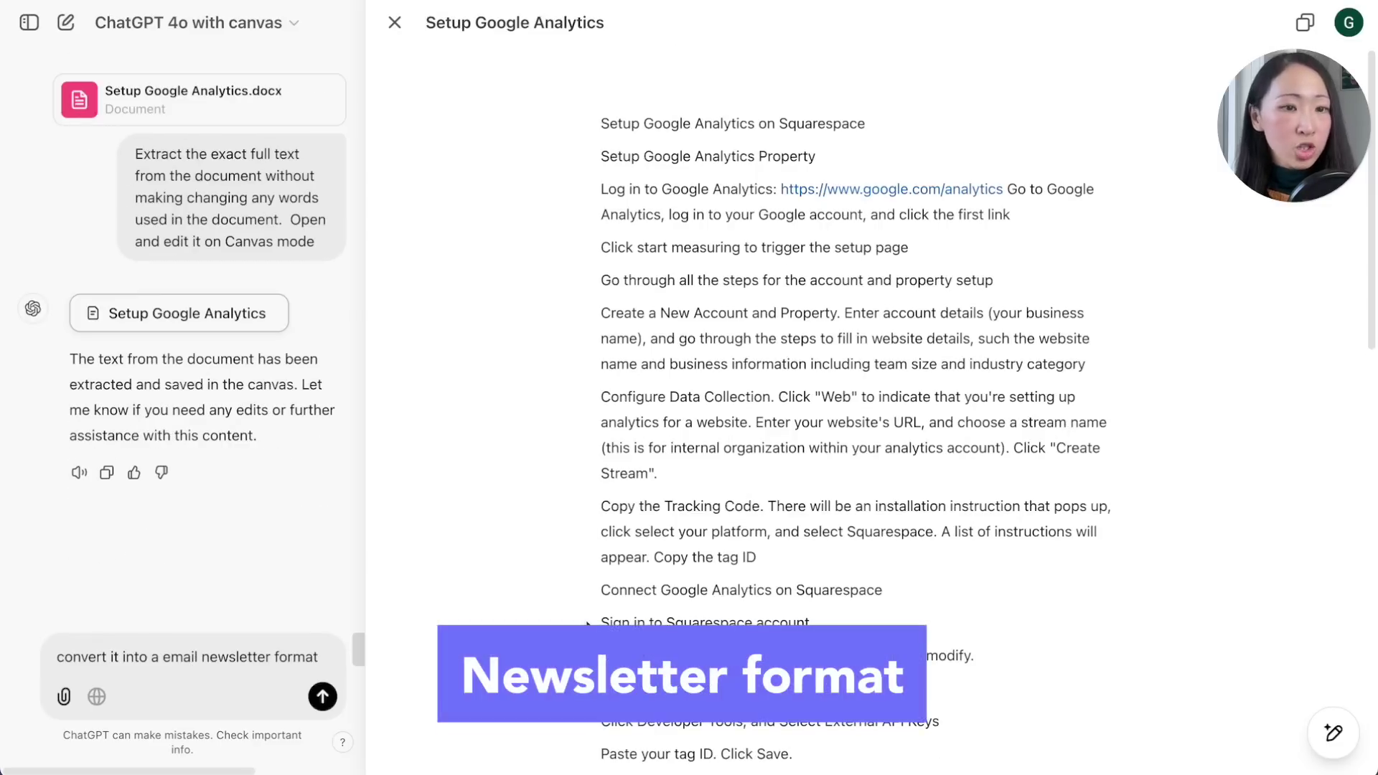
key("Return")
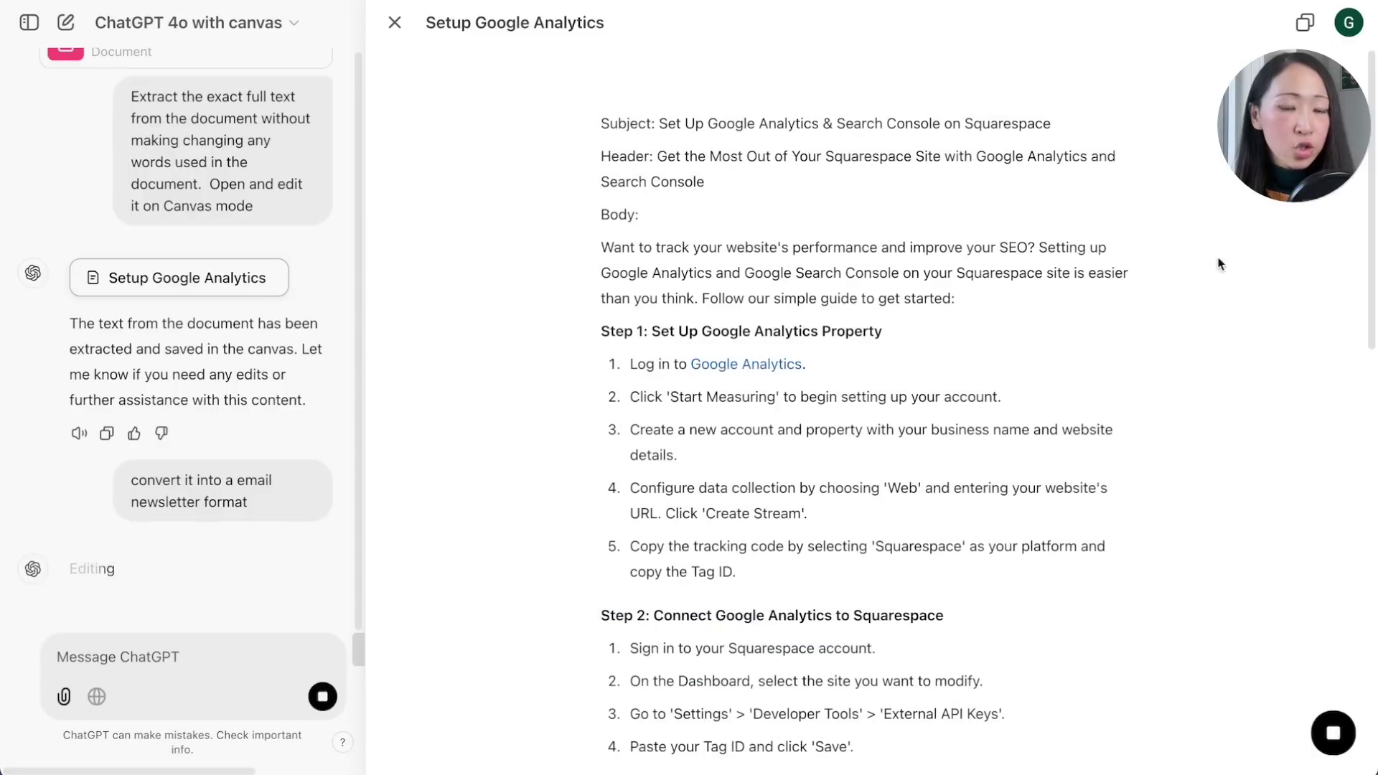
left_click_drag(1372, 133, 1375, 491)
Rewrite the Google Analytics canvas in project brief format instead.
scroll(1375, 492, "up", 10)
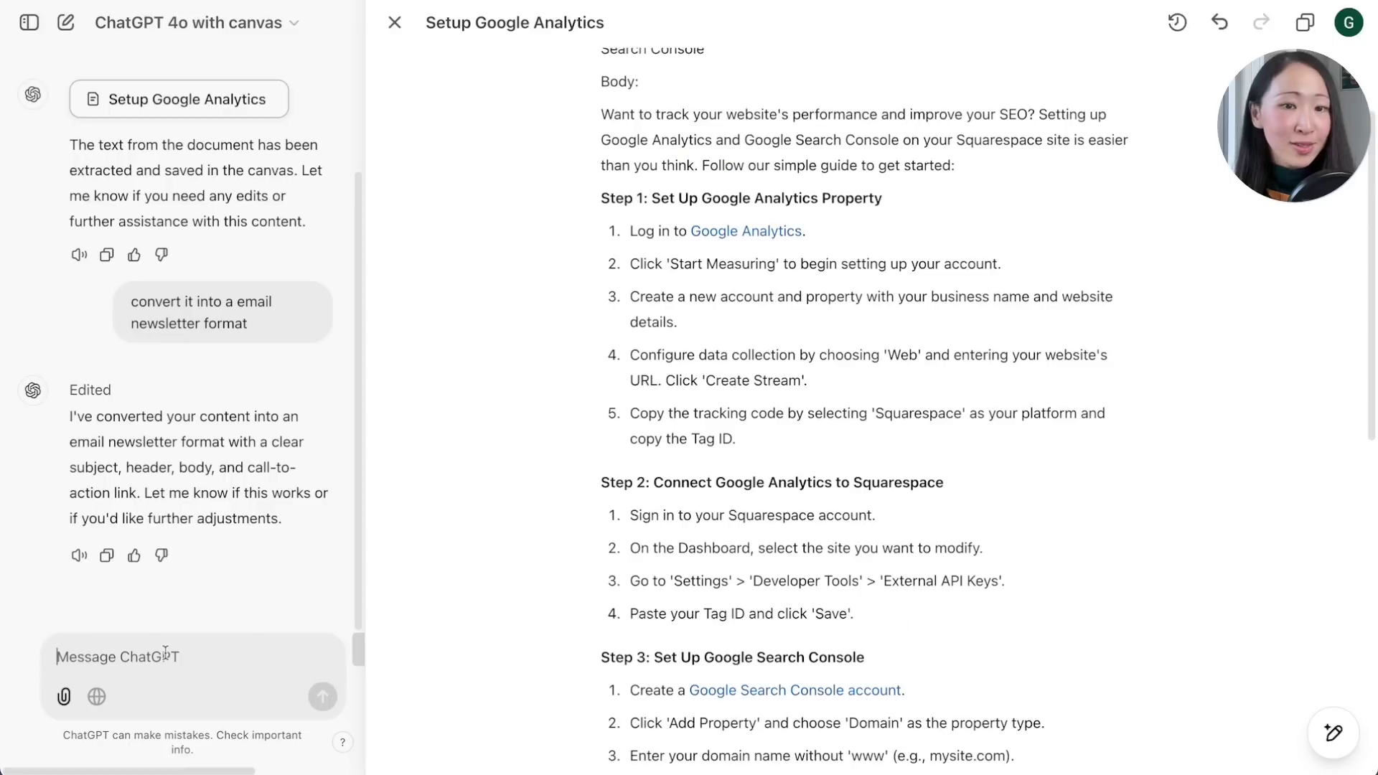
type("convert it into a project brief format")
key("Return")
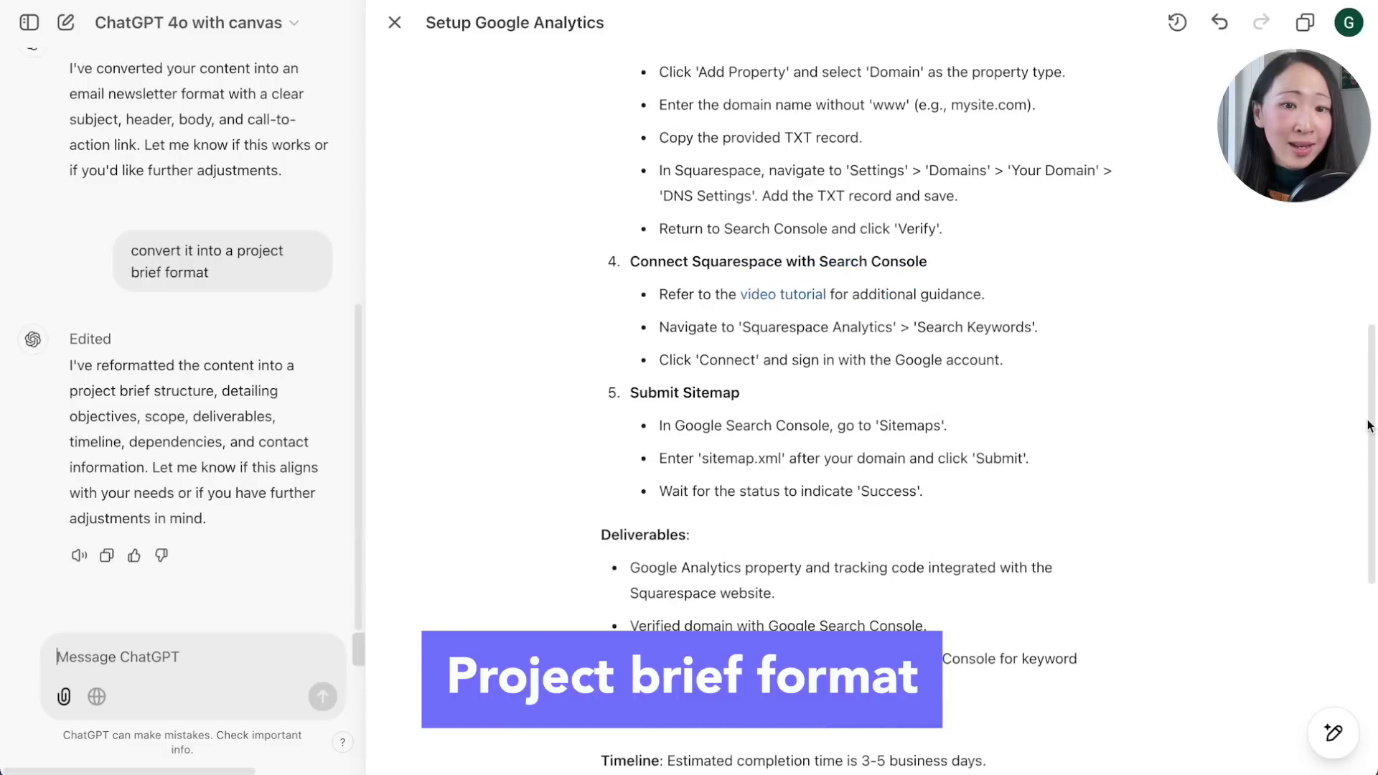
left_click_drag(1375, 603, 1373, 133)
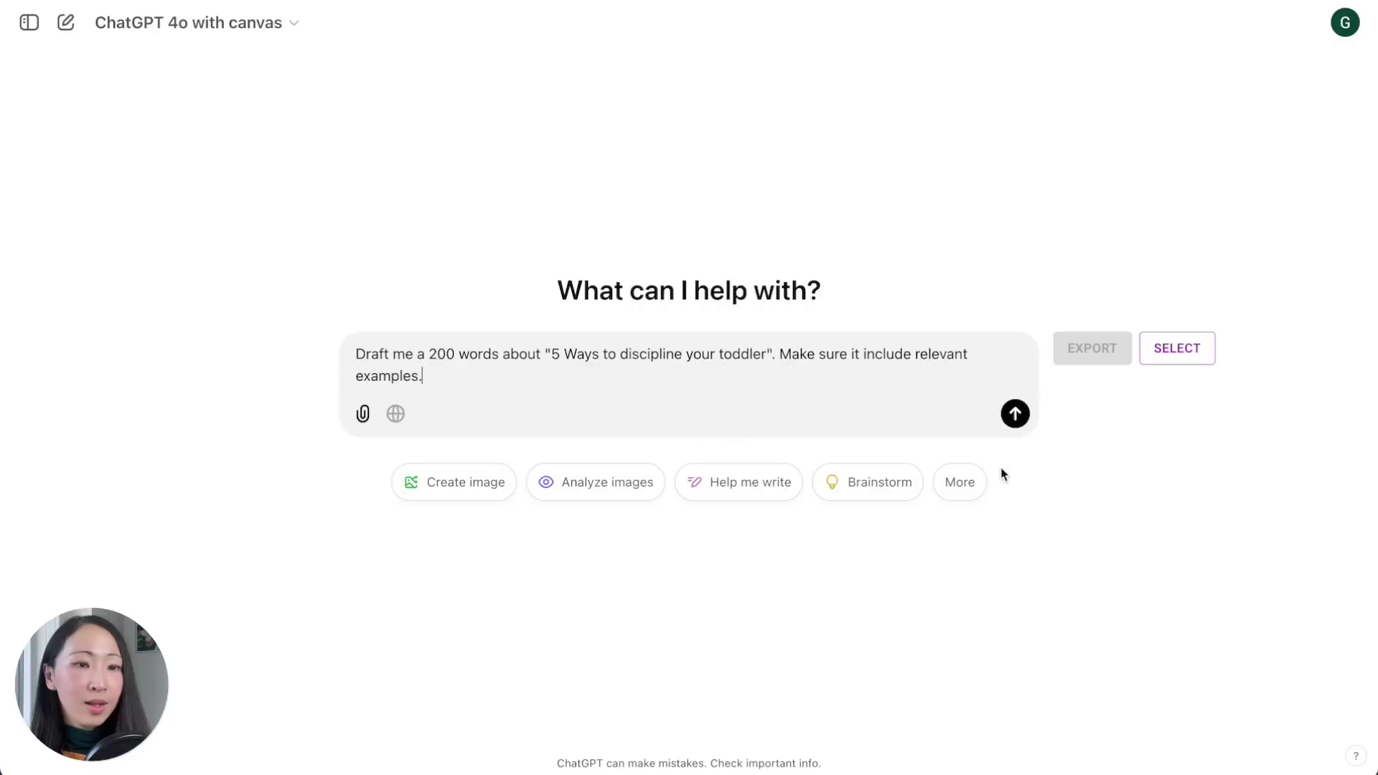
Send the 200-word toddler discipline draft request, then regenerate it with temperature = 2.
left_click(1016, 415)
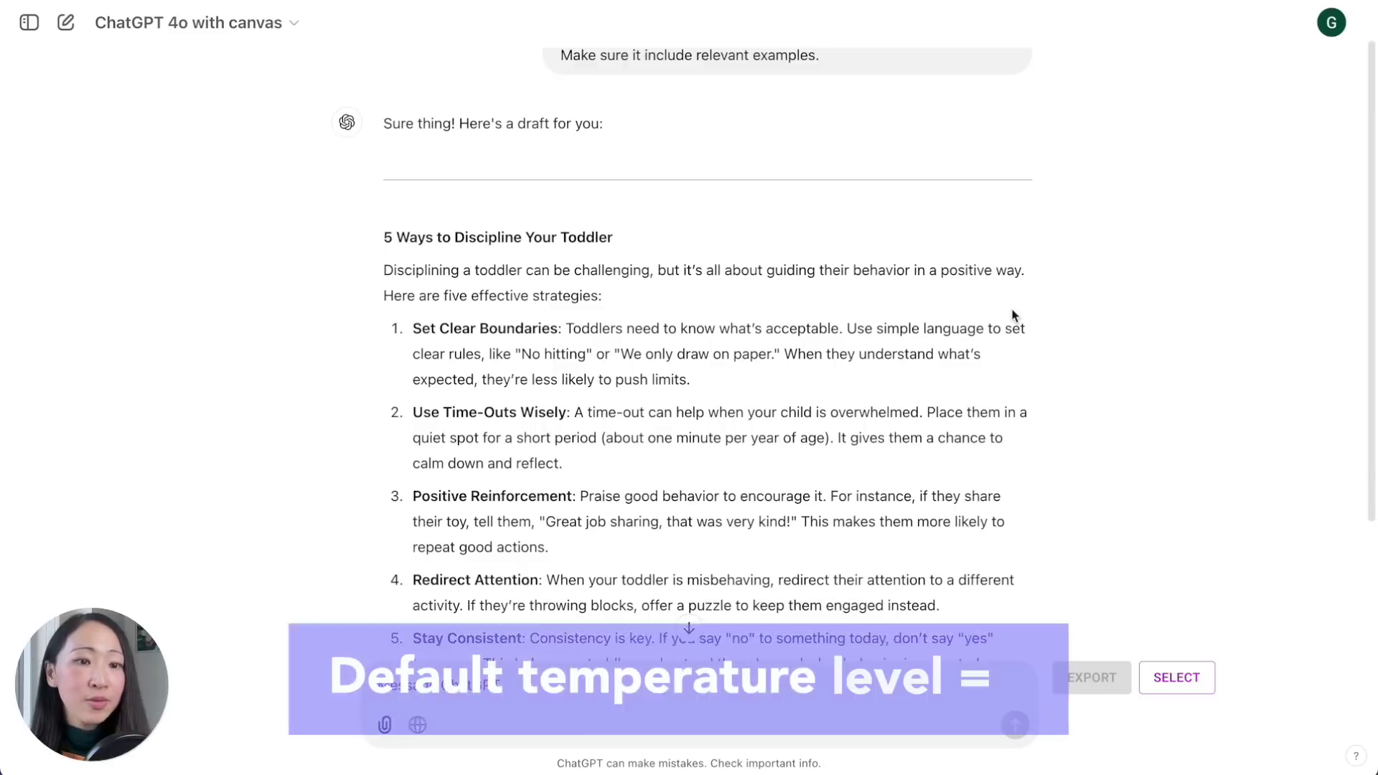
scroll(1372, 137, "up", 2)
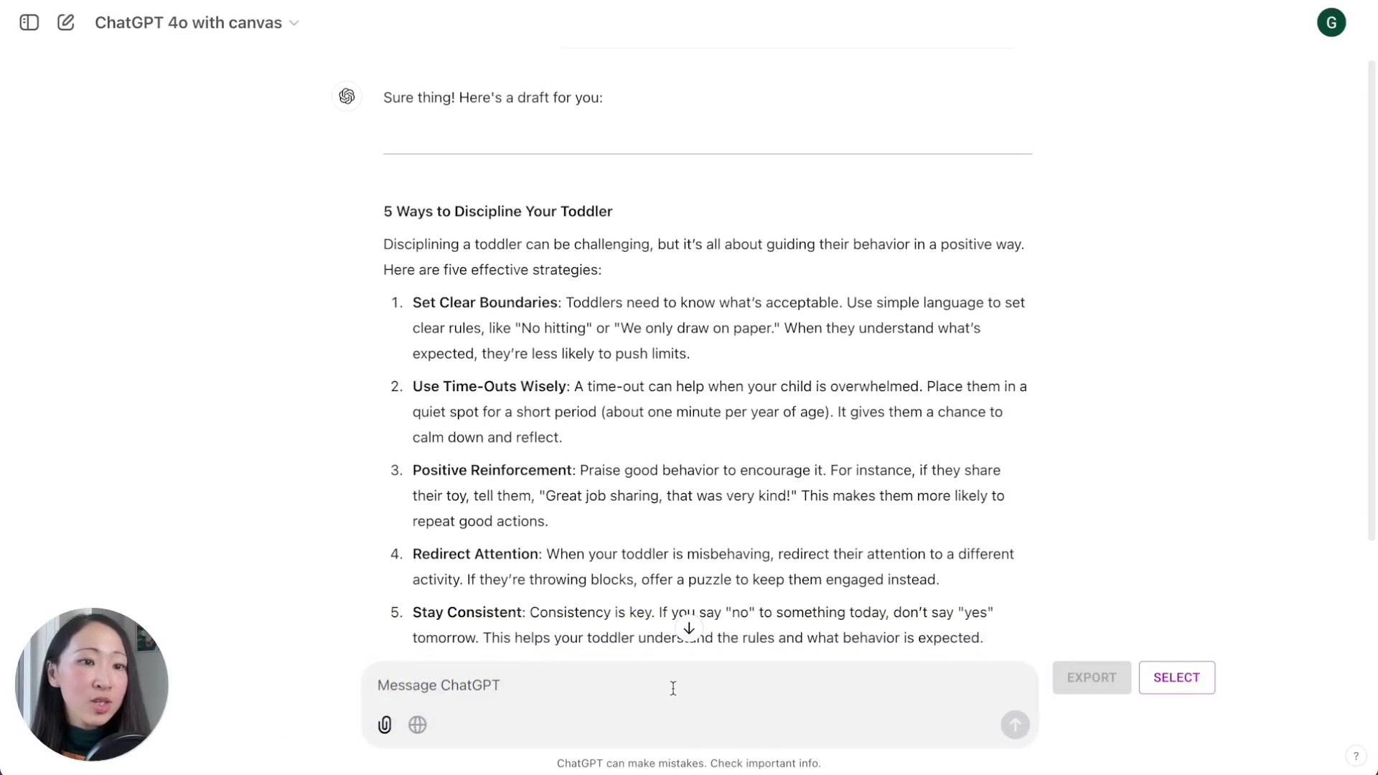
type("temperature = 2")
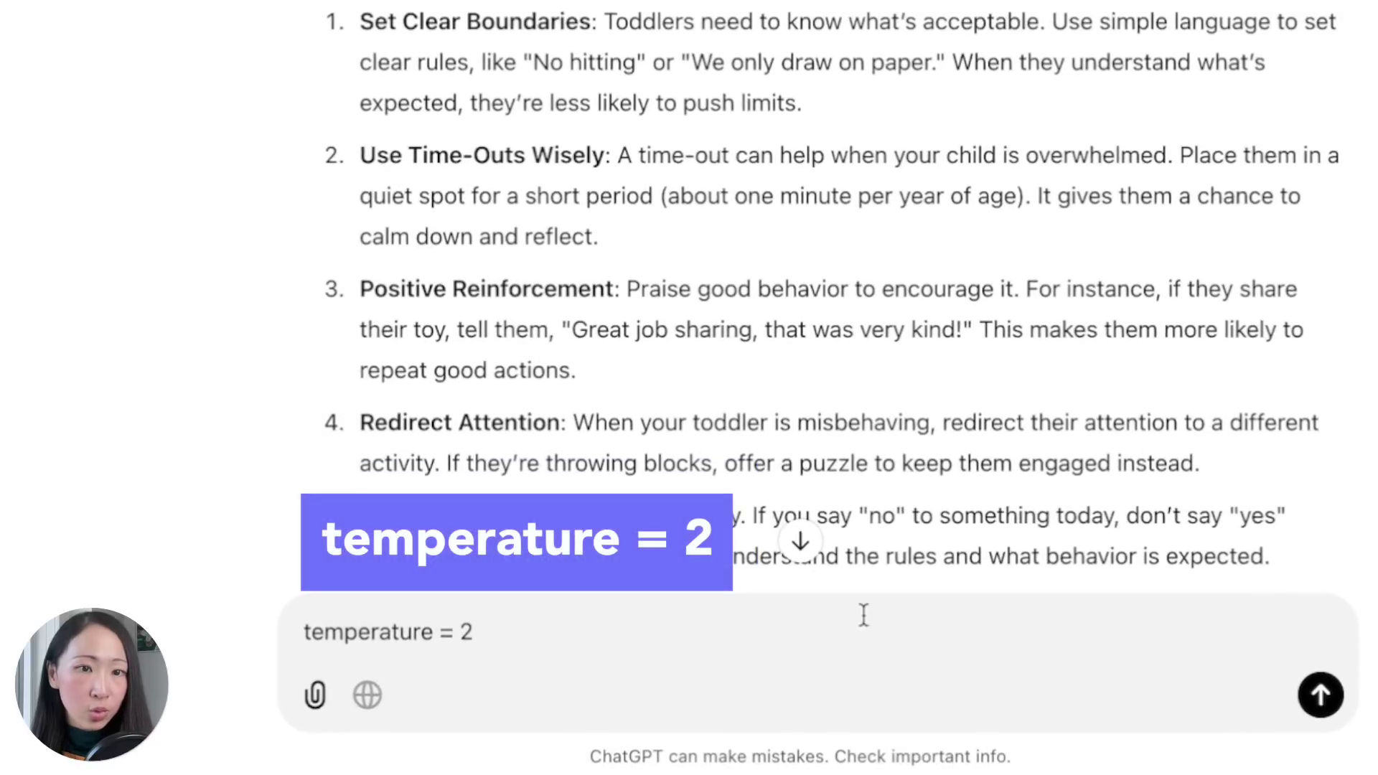
left_click(1321, 694)
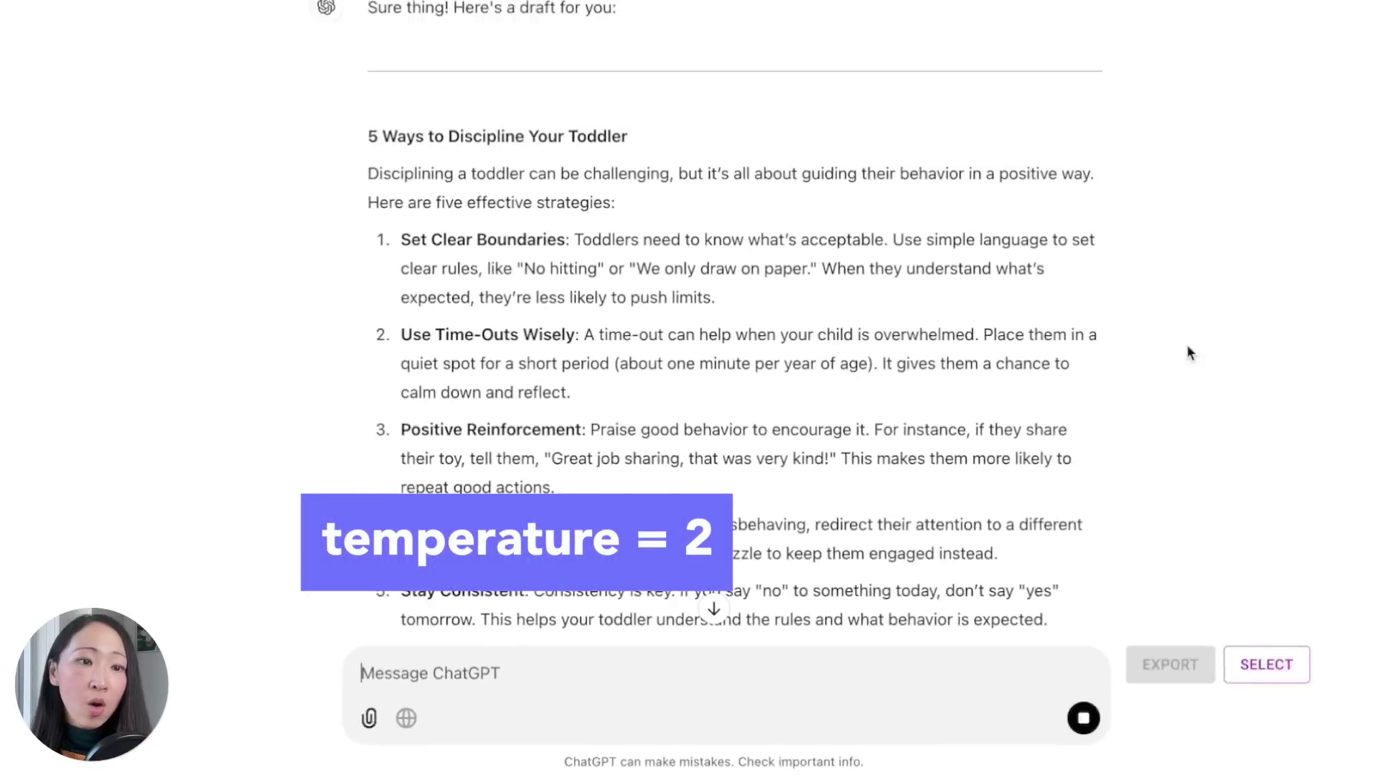
Regenerate the toddler discipline draft with temperature = 0 and review the result.
scroll(1131, 426, "down", 3)
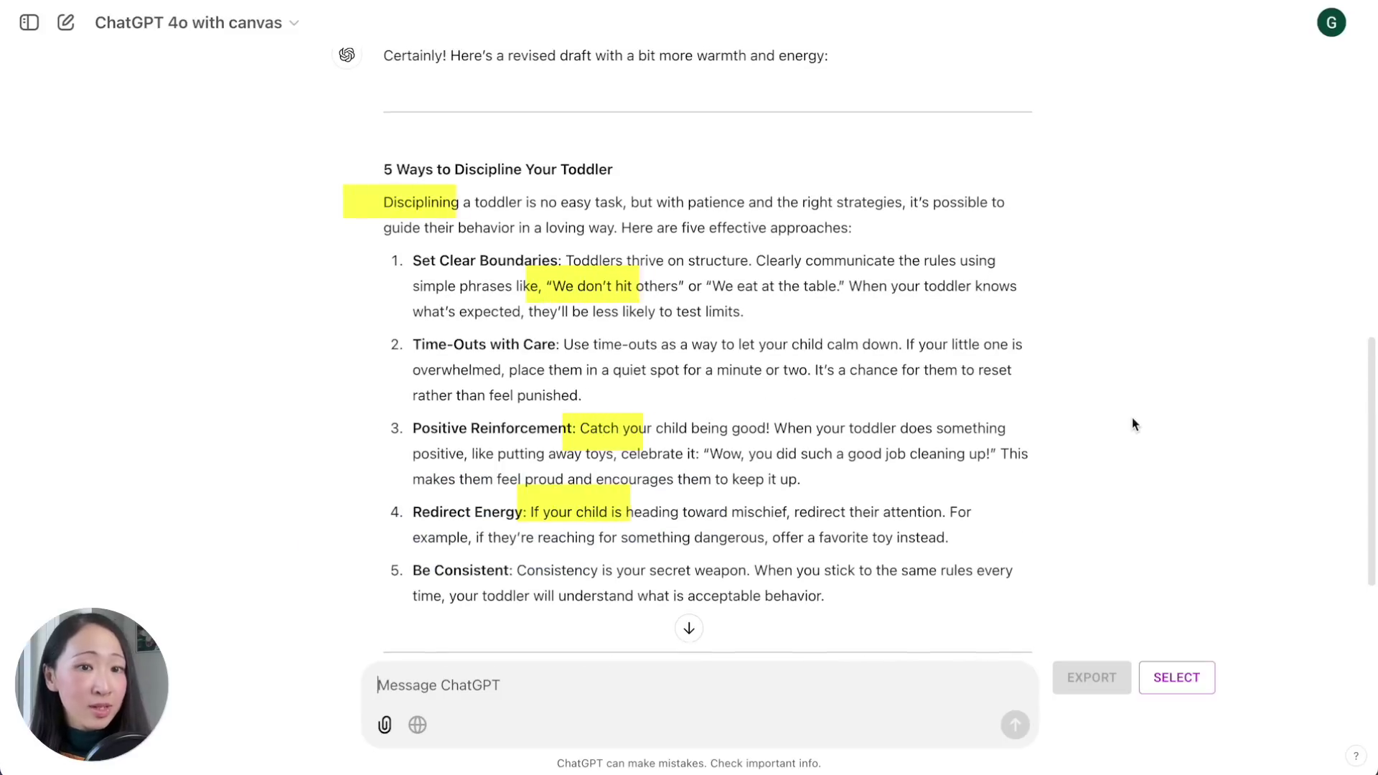
scroll(1370, 393, "up", 1)
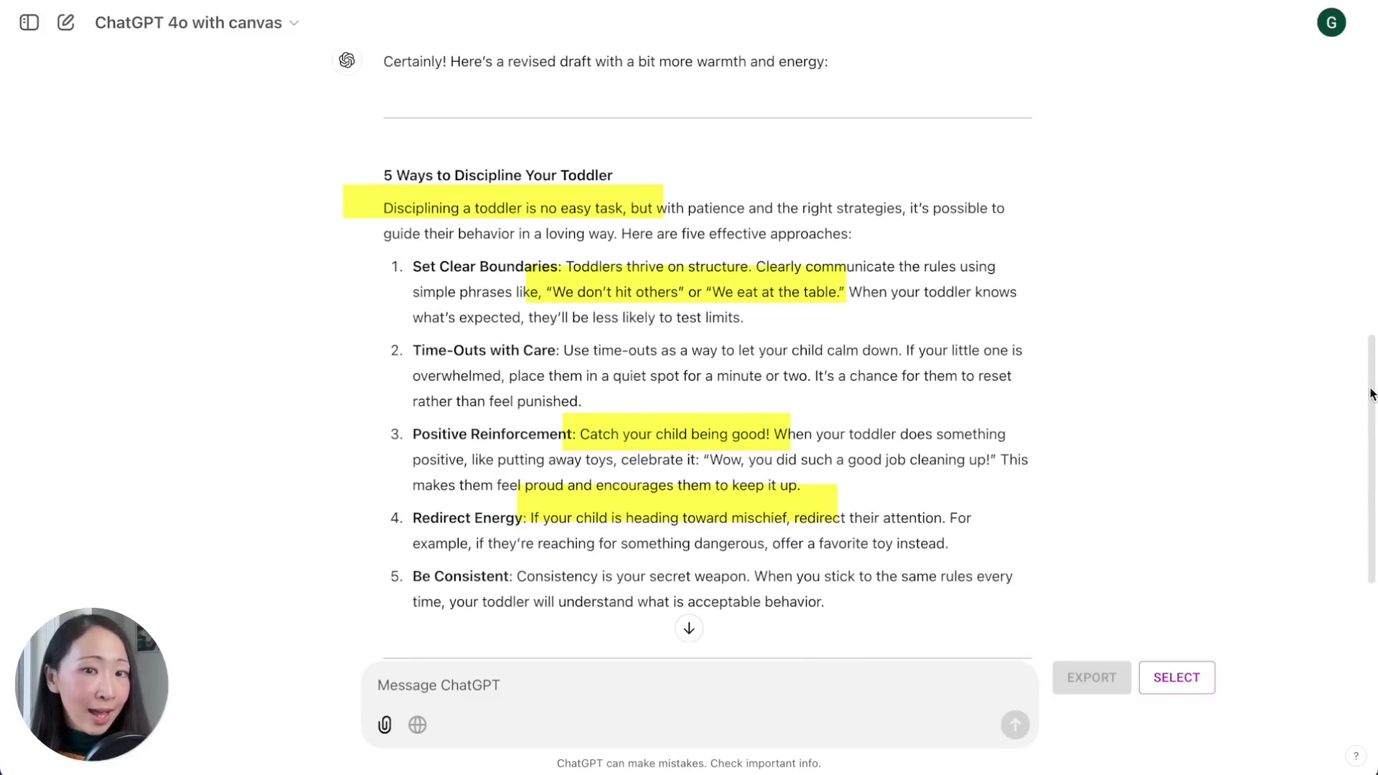
scroll(1370, 393, "down", 2)
type("temperature = 0")
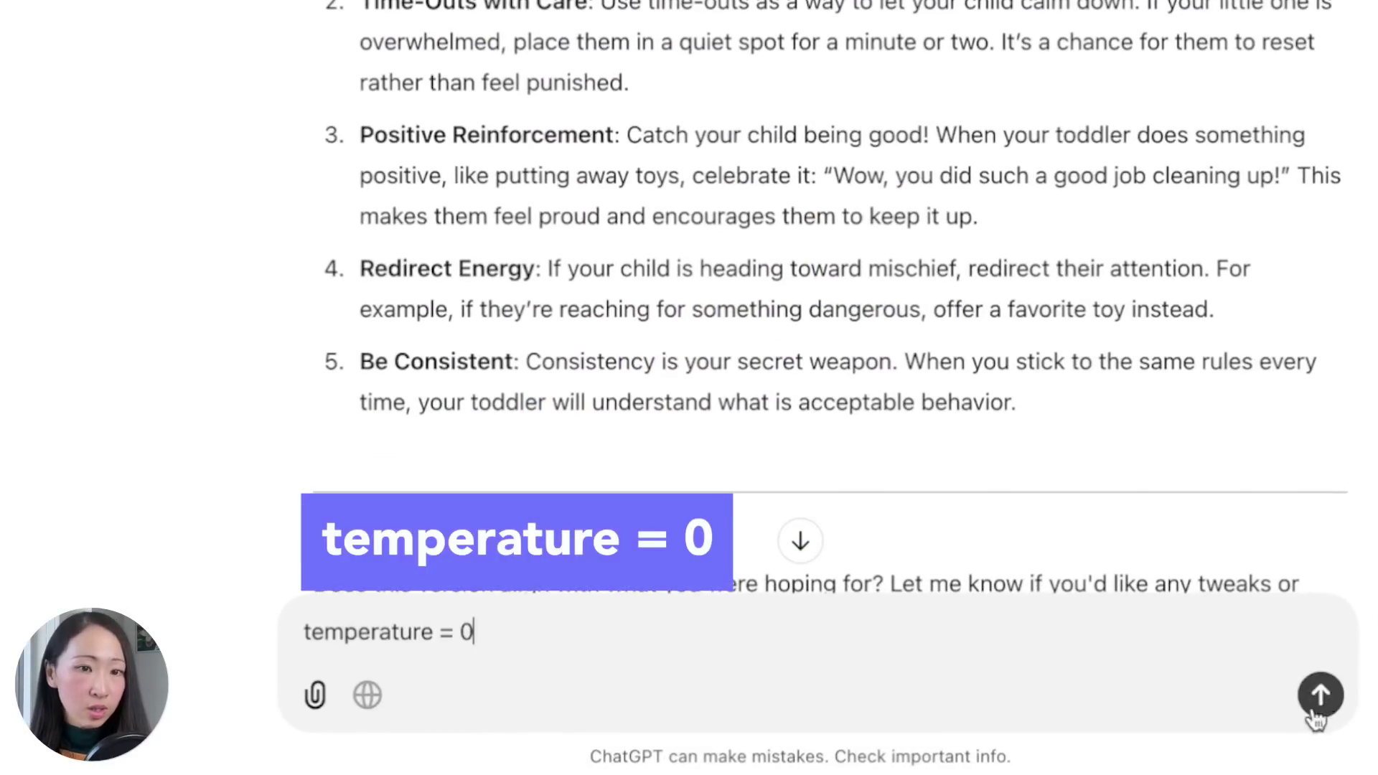
left_click(1318, 707)
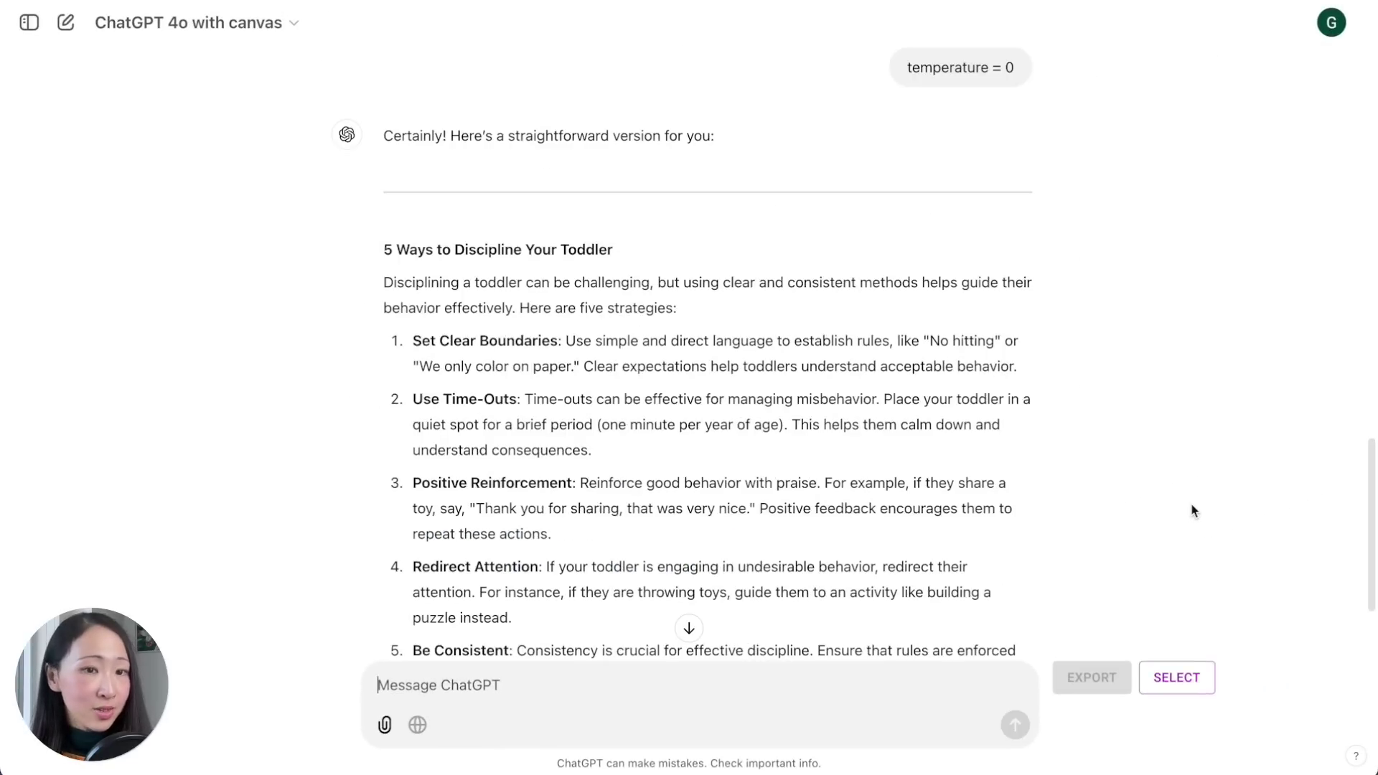
scroll(1193, 511, "down", 1)
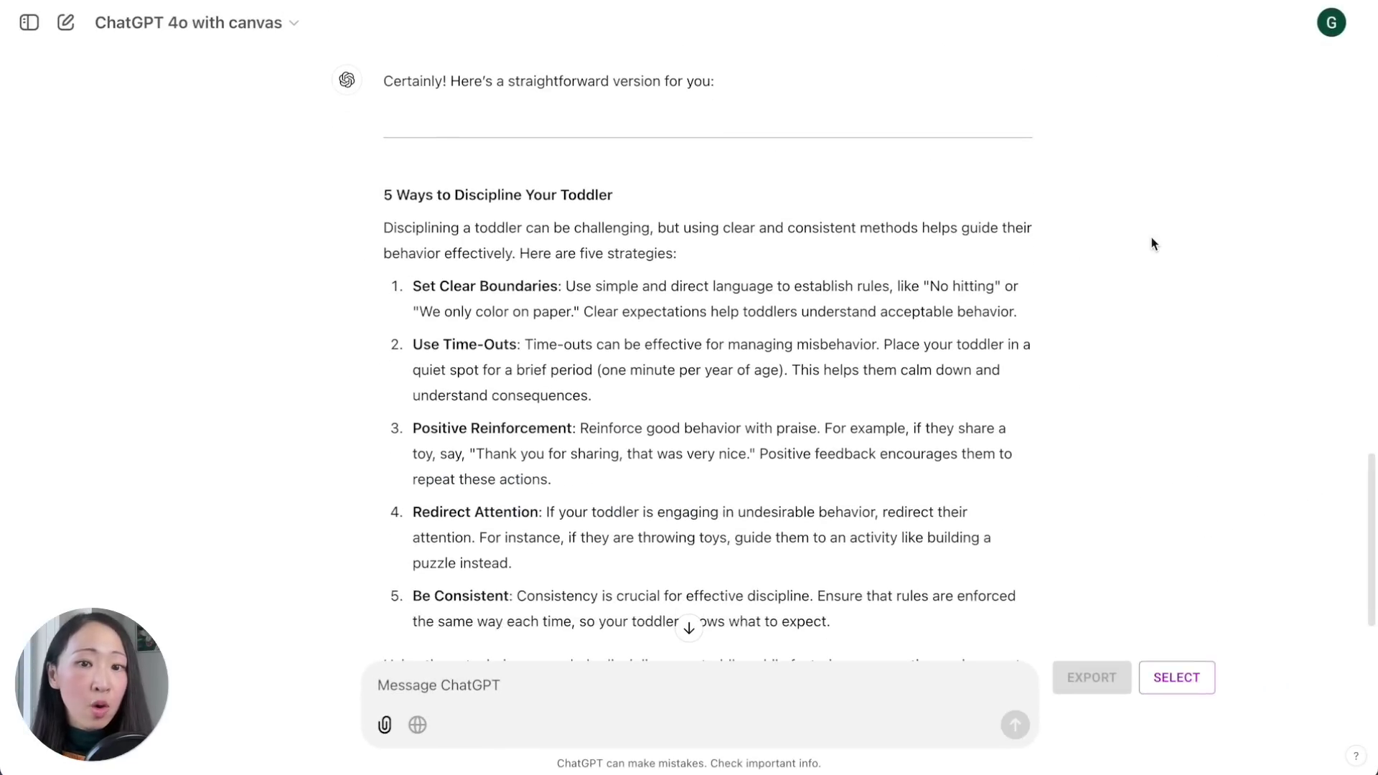
scroll(1183, 338, "down", 1)
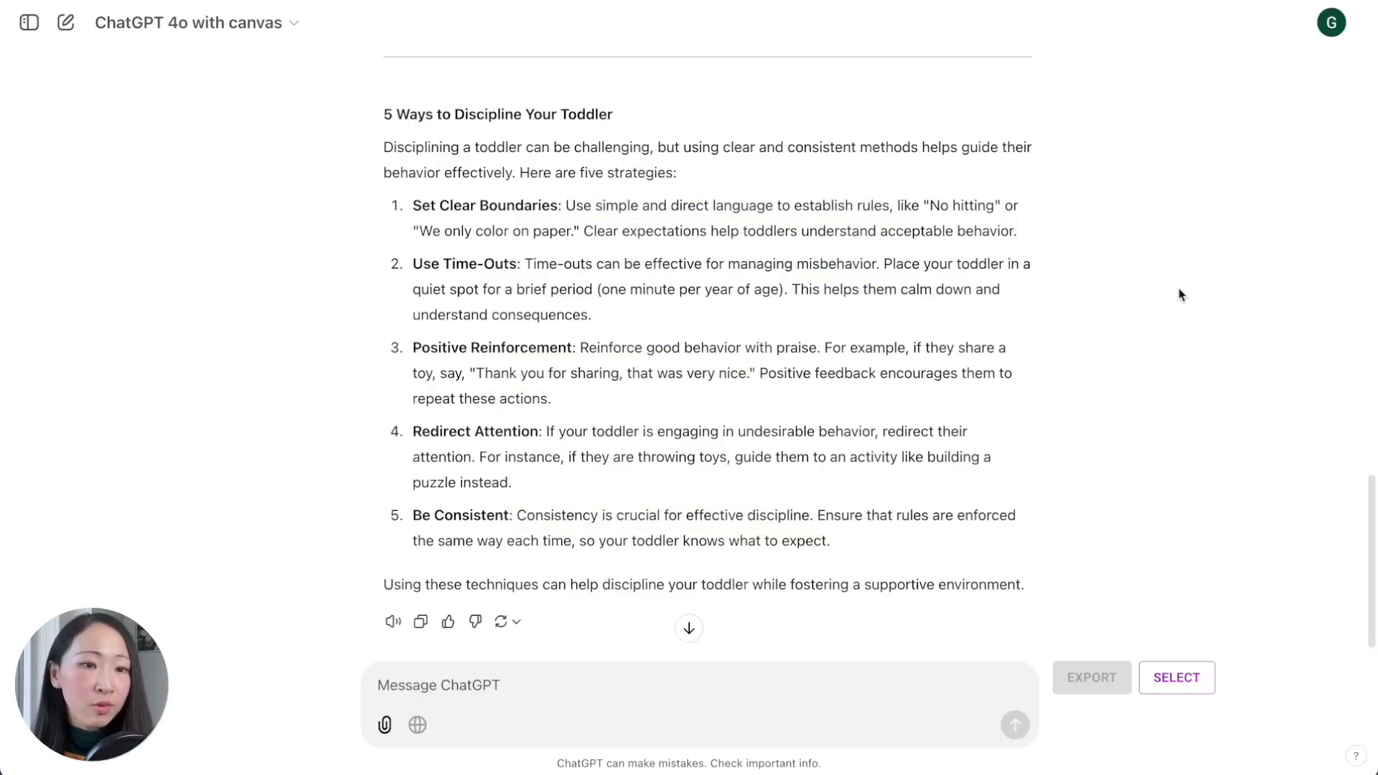
left_click_drag(1372, 501, 1361, 298)
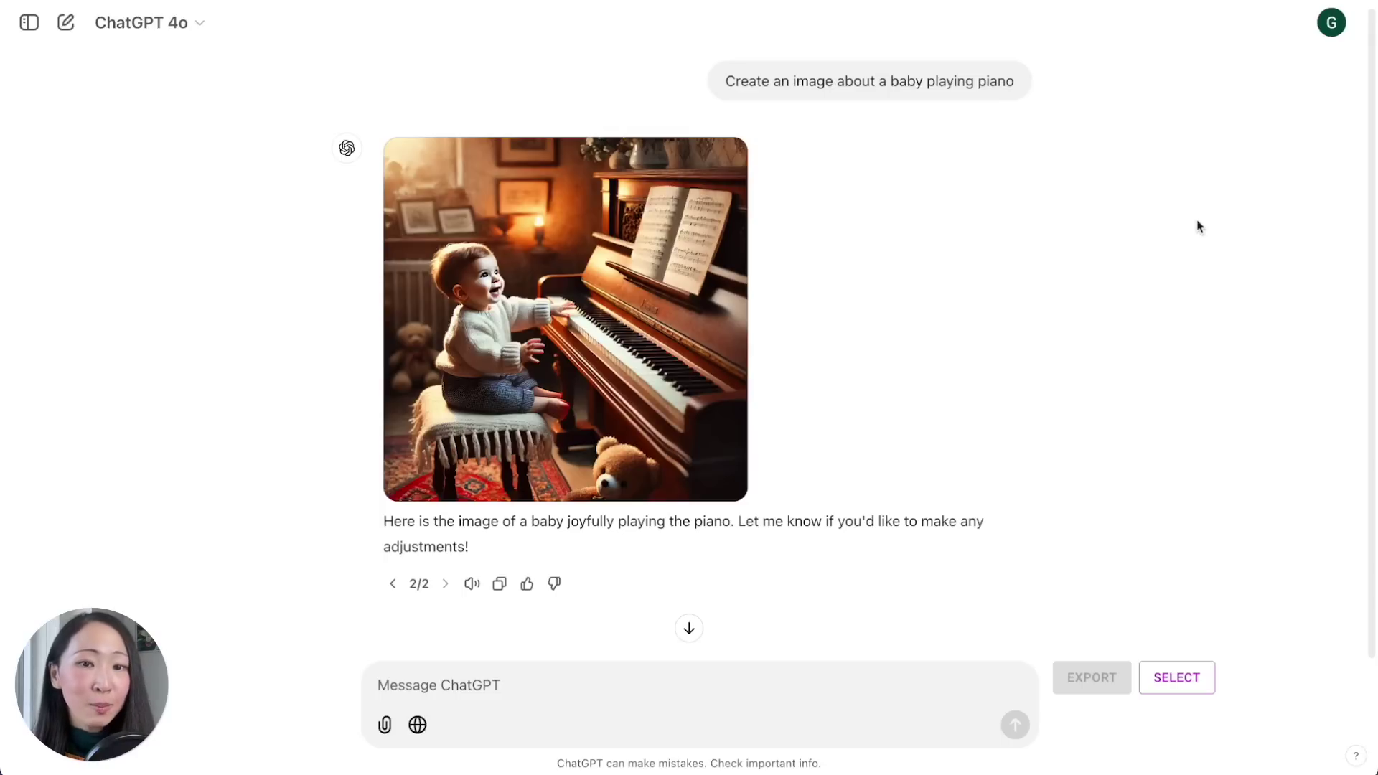
Regenerate the baby-at-the-piano image with temperature = 2.
left_click(789, 679)
type("regenerate the image, temperature = 2")
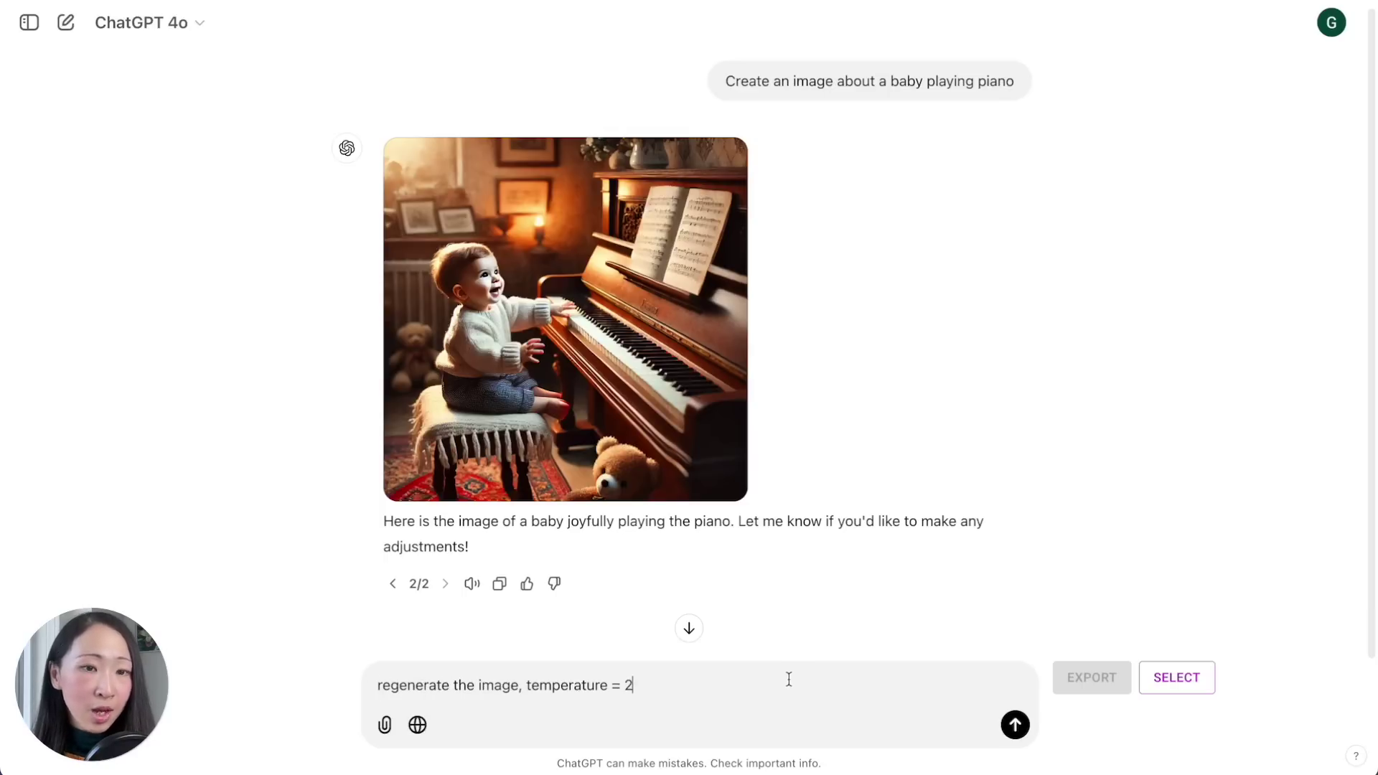
key("Return")
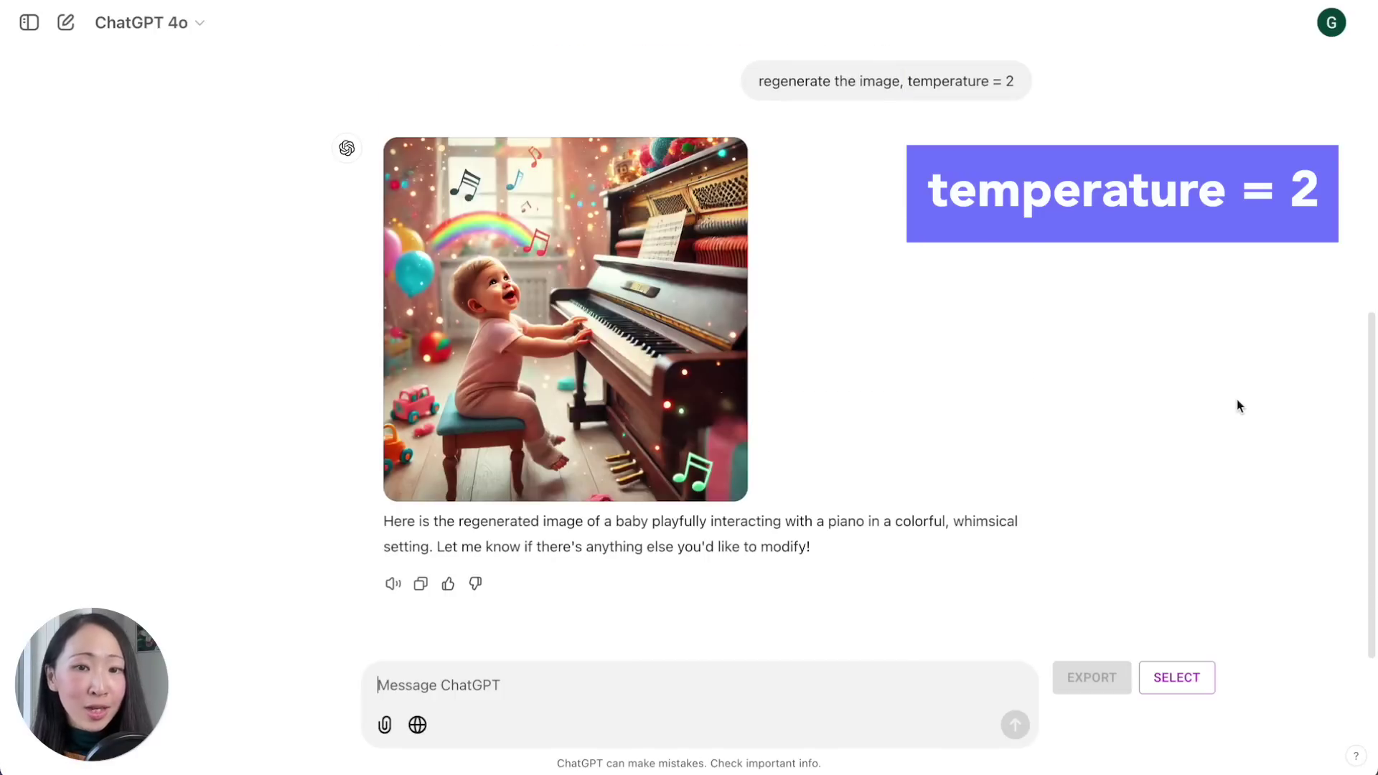
Regenerate the baby-at-the-piano image again with temperature = 0.
left_click(605, 679)
type("regnerate the image, temperature = 0")
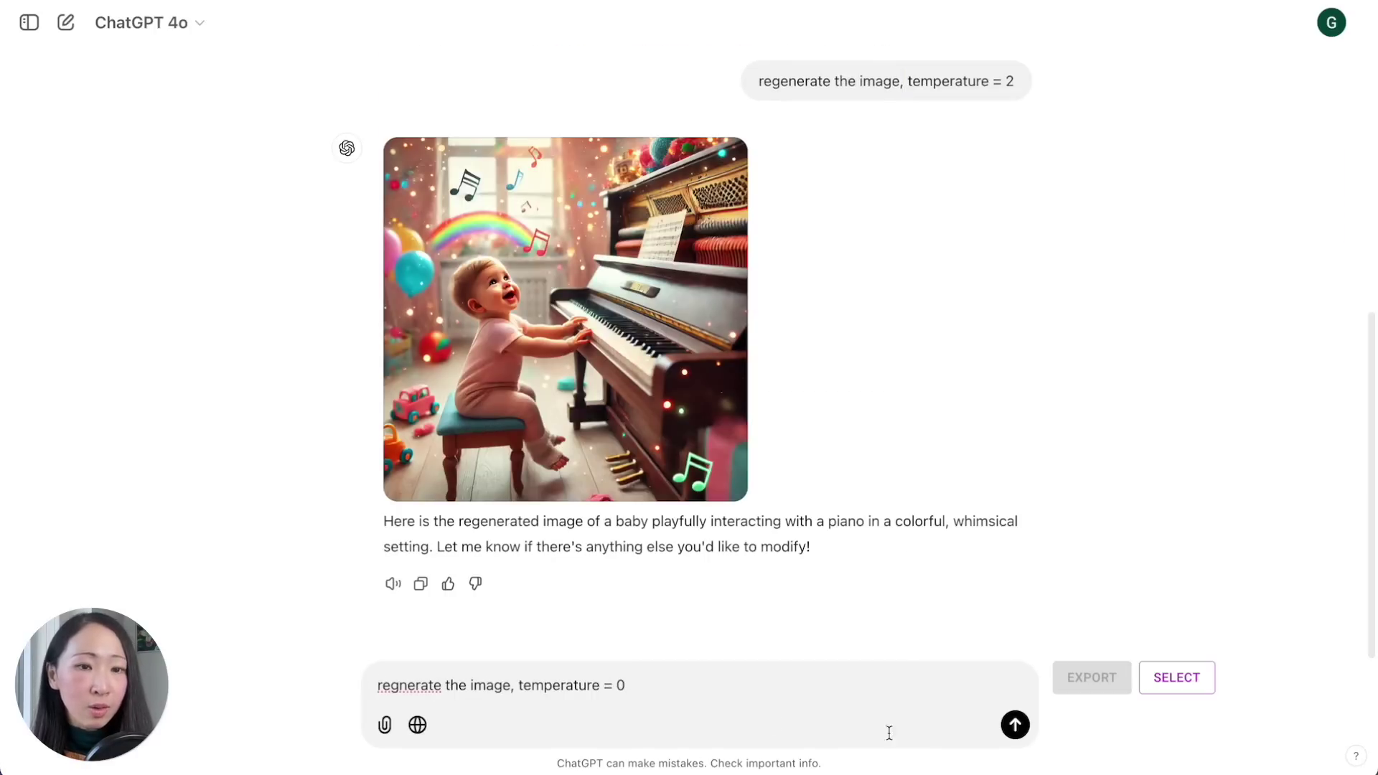
left_click(1016, 725)
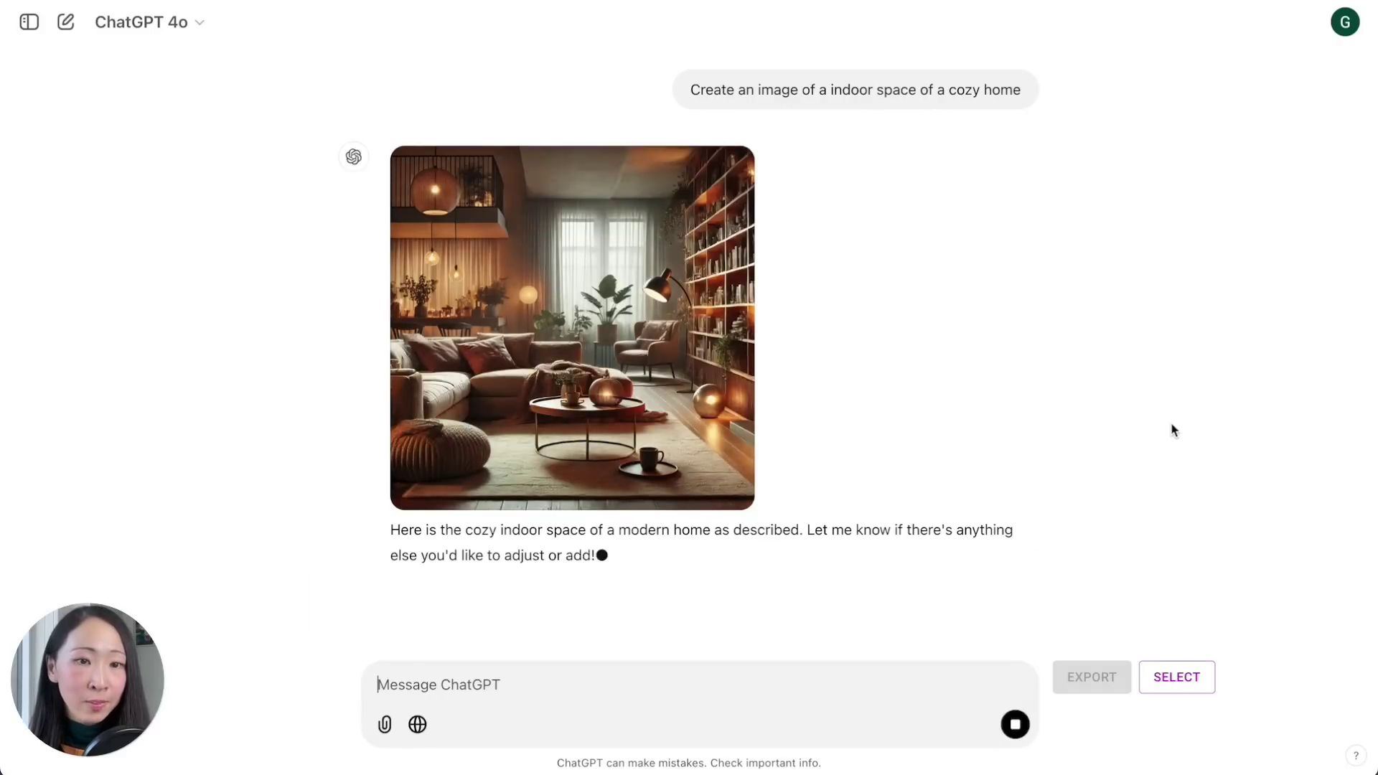
Ask ChatGPT to sharpen and enhance the cozy home image and download the enhanced version.
left_click(589, 309)
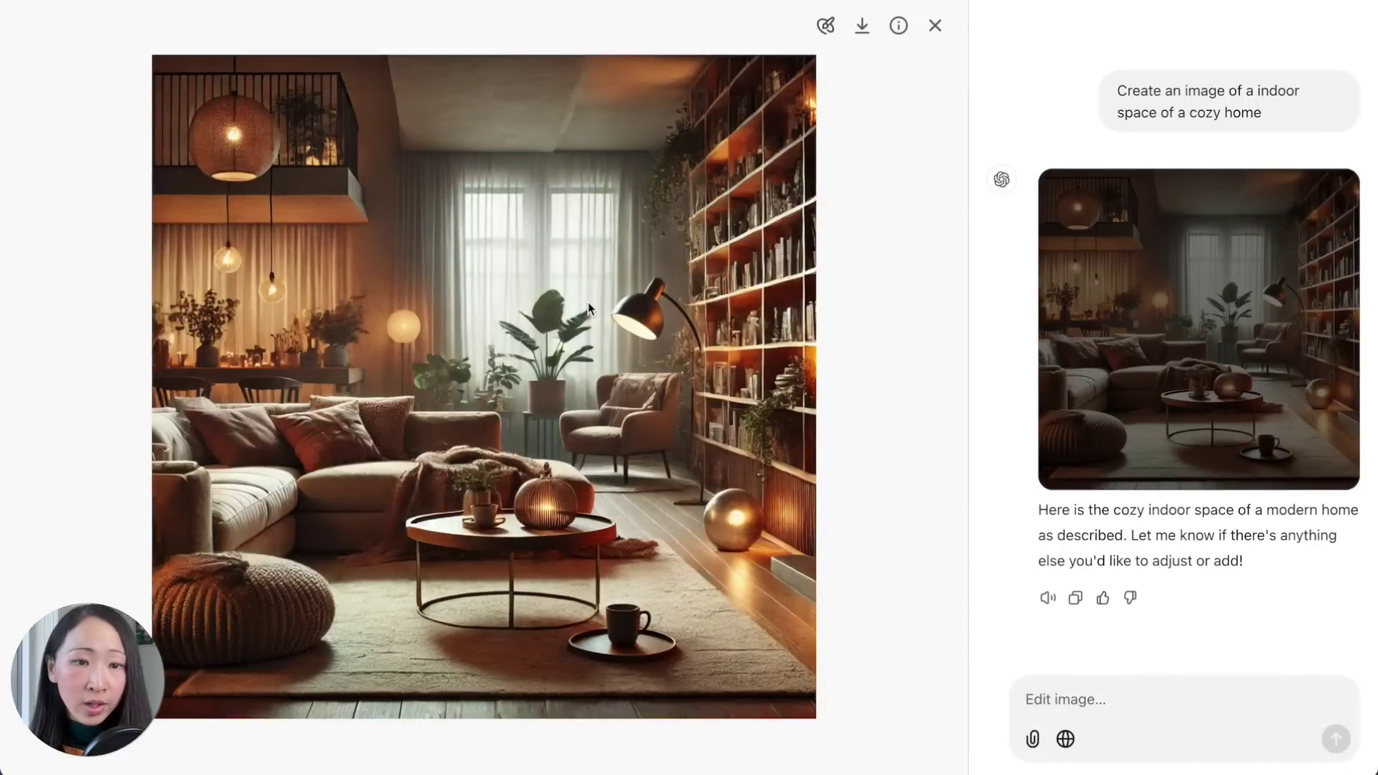
key("Escape")
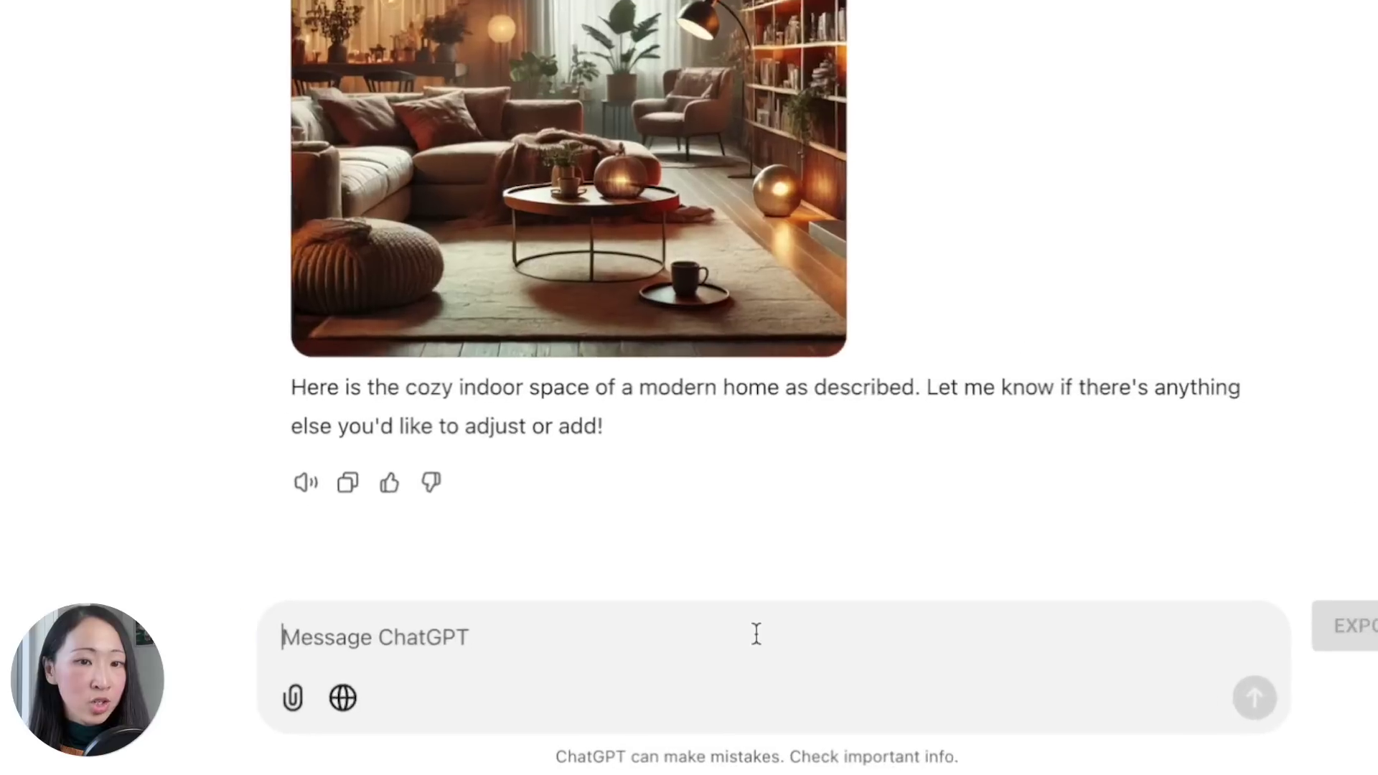
type("Sharpen the image, and enhance the image quality, while keeping everything unchanged.")
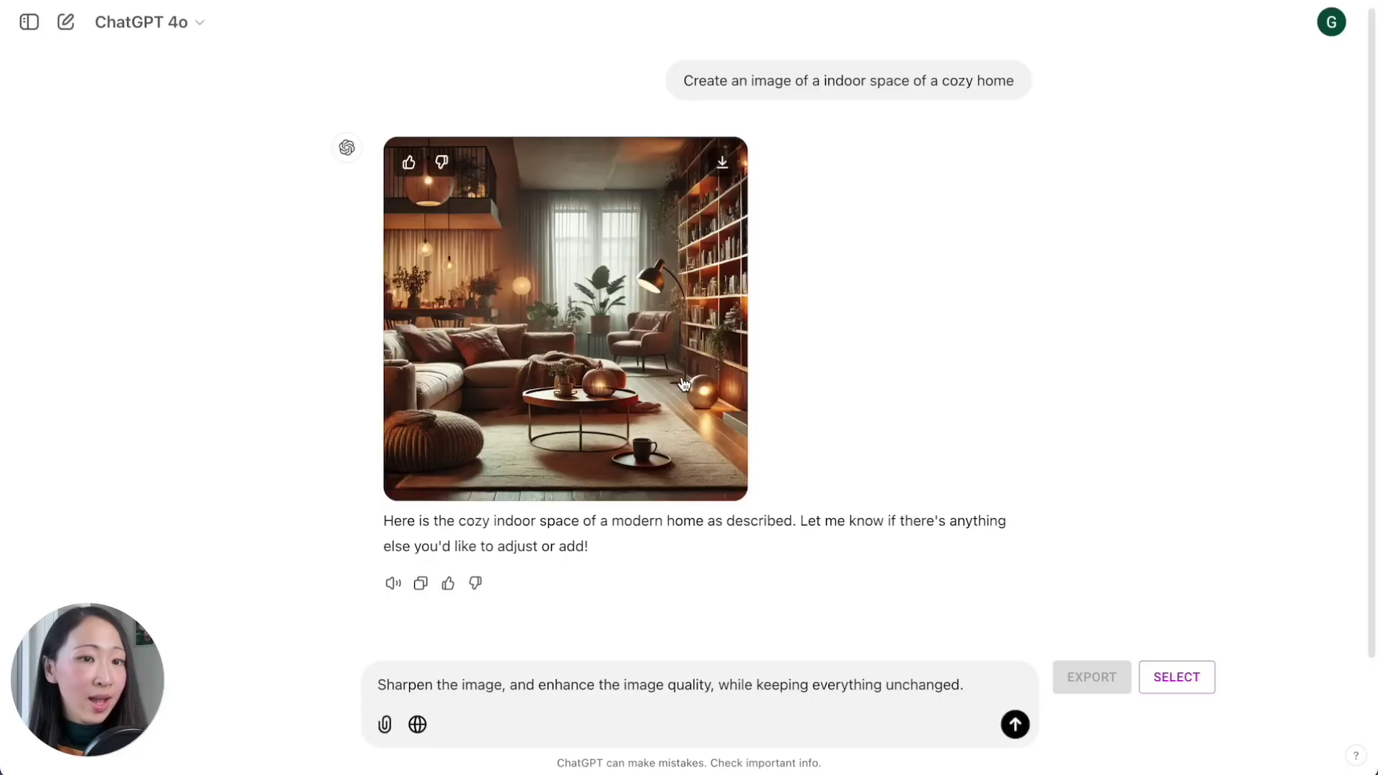
key("Return")
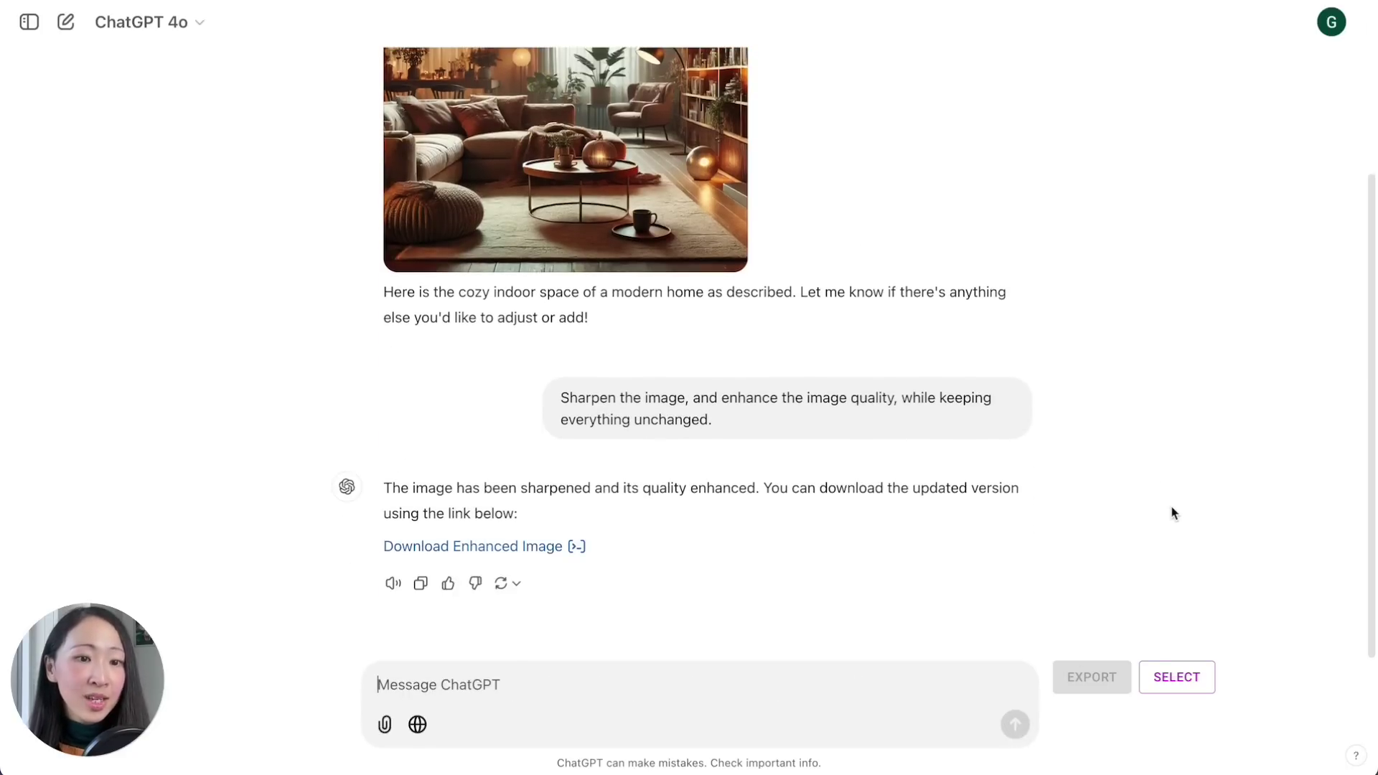
left_click(540, 549)
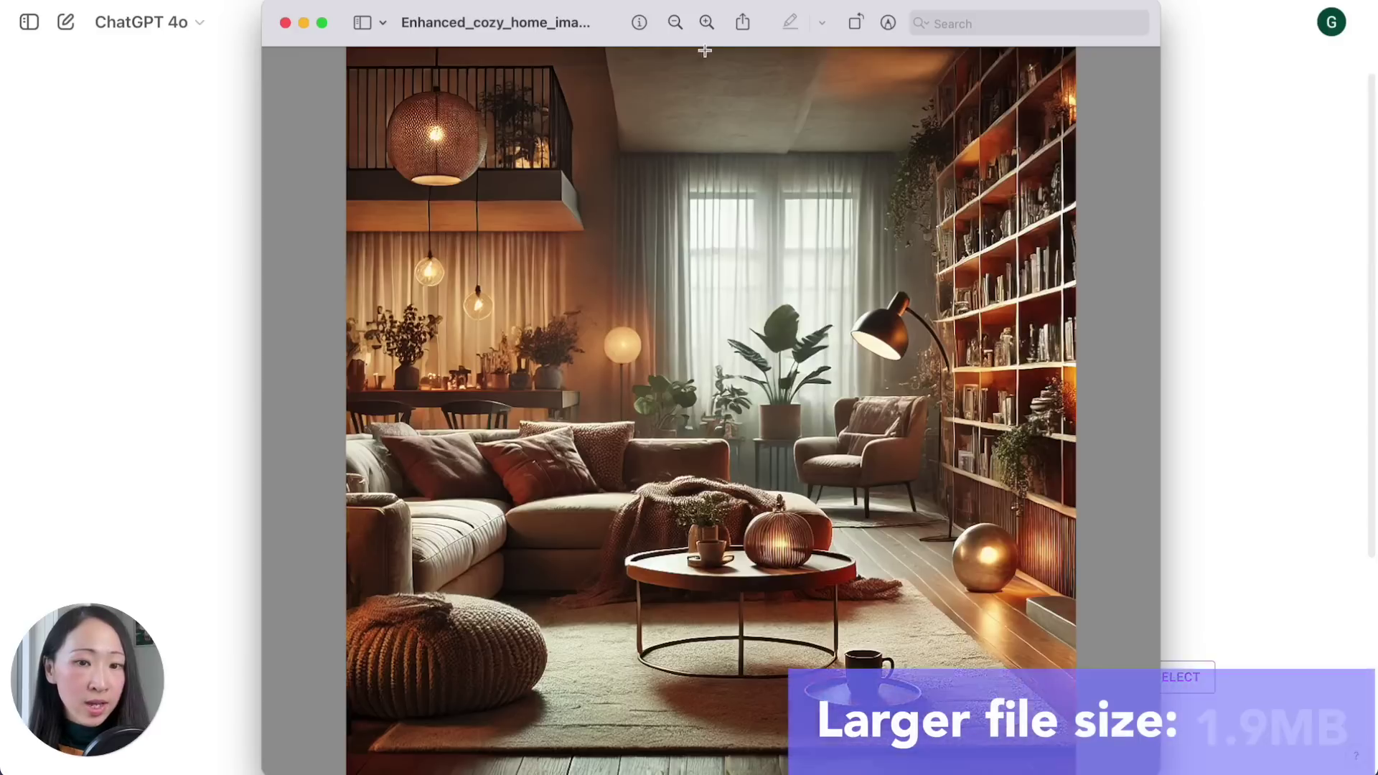
Zoom in twice on the enhanced cozy living room image and pan around to check detail.
left_click(707, 24)
left_click(707, 23)
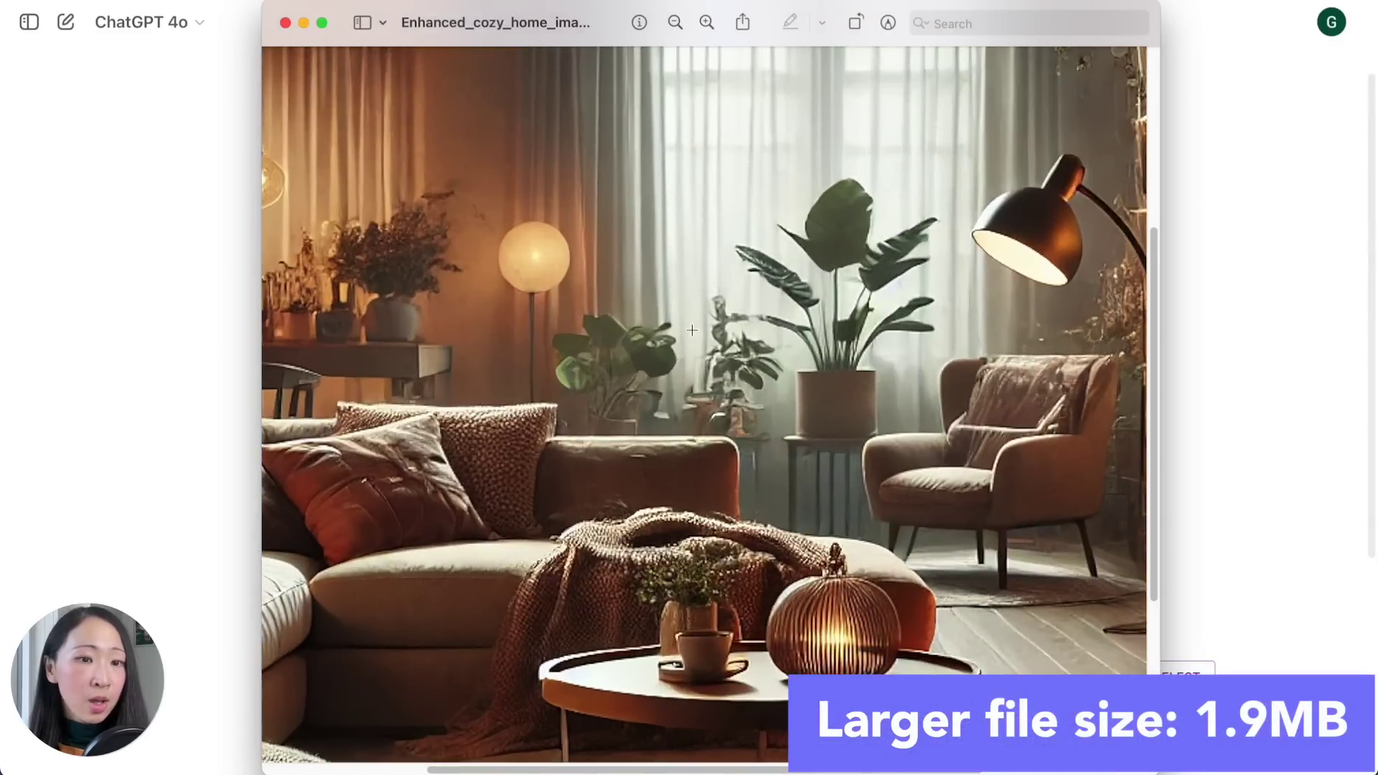
scroll(646, 308, "up", 5)
scroll(646, 309, "left", 5)
scroll(692, 330, "right", 10)
scroll(692, 330, "down", 4)
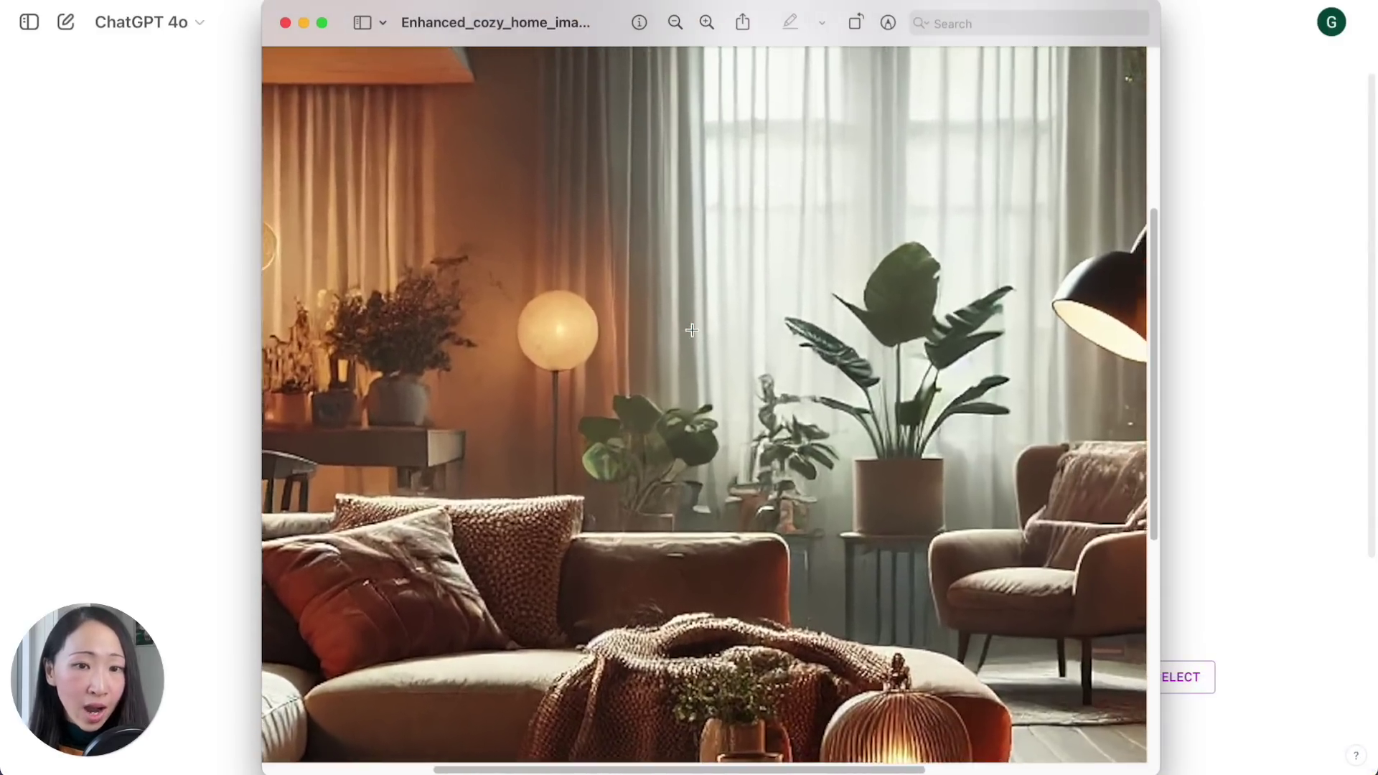
scroll(692, 330, "down", 3)
scroll(692, 330, "left", 10)
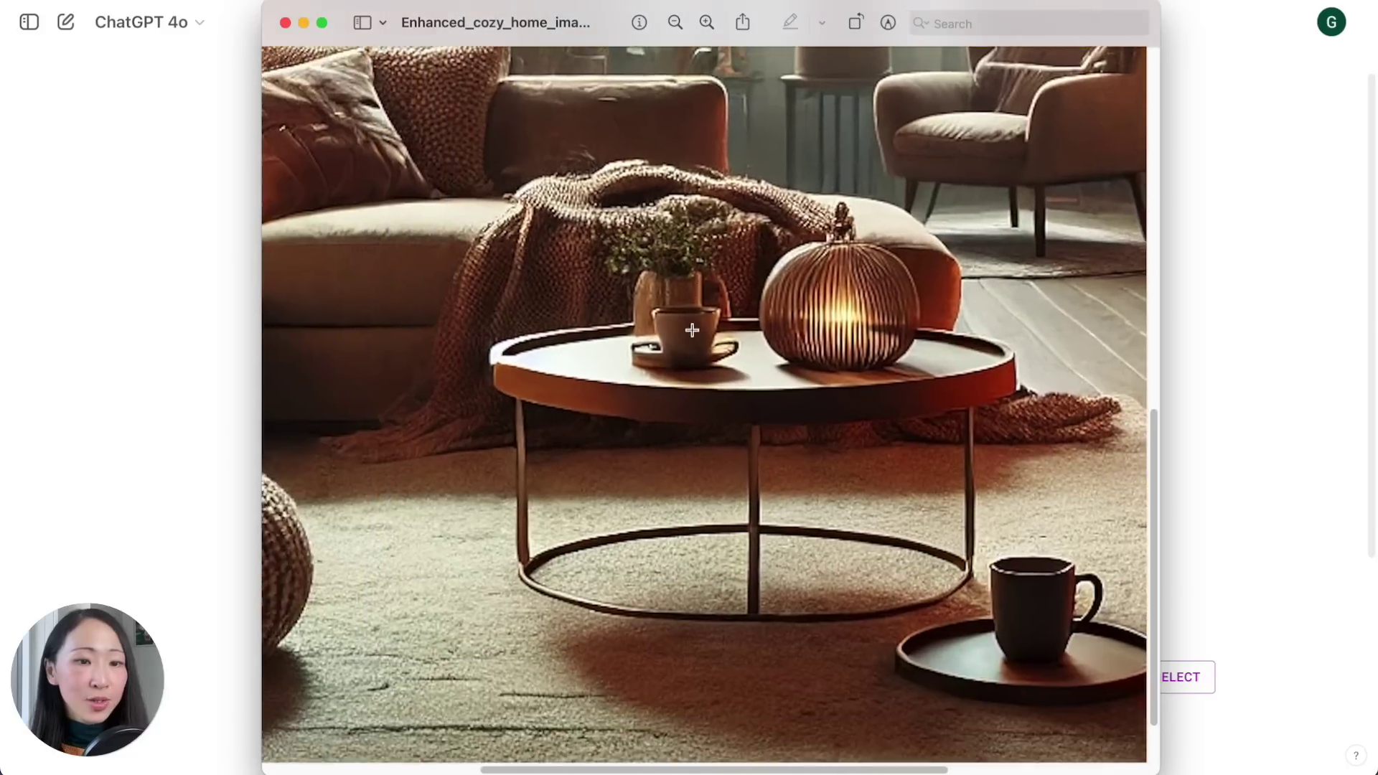
scroll(692, 331, "up", 4)
scroll(692, 330, "up", 1)
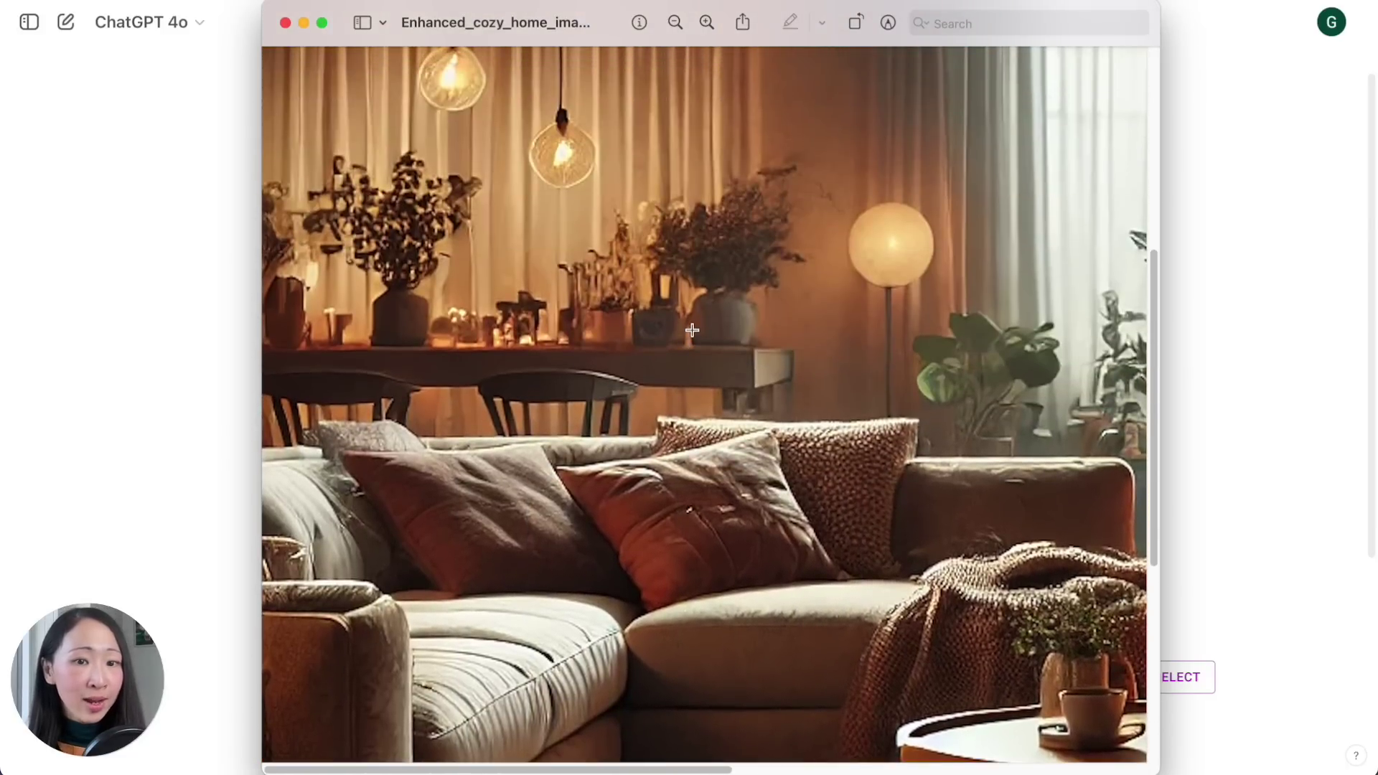
scroll(692, 330, "down", 6)
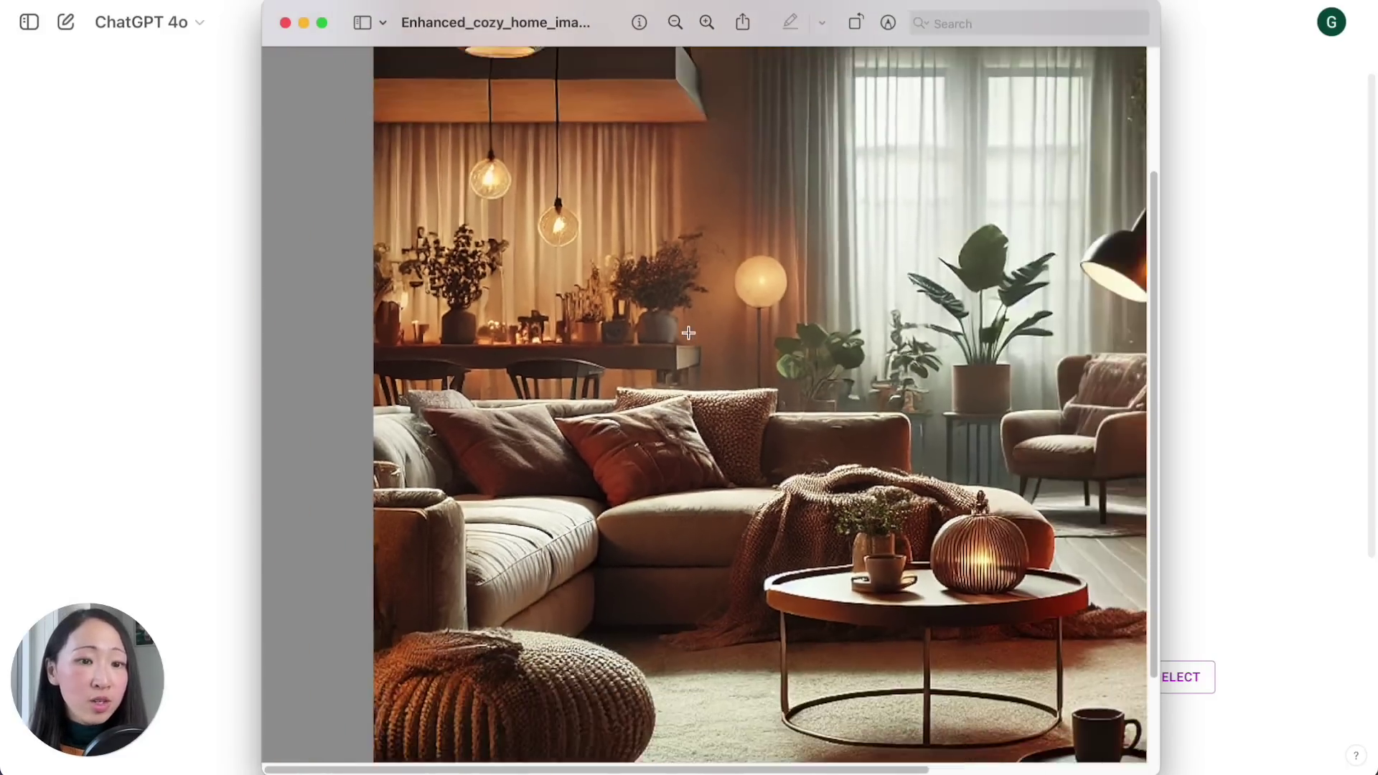
scroll(688, 333, "down", 1)
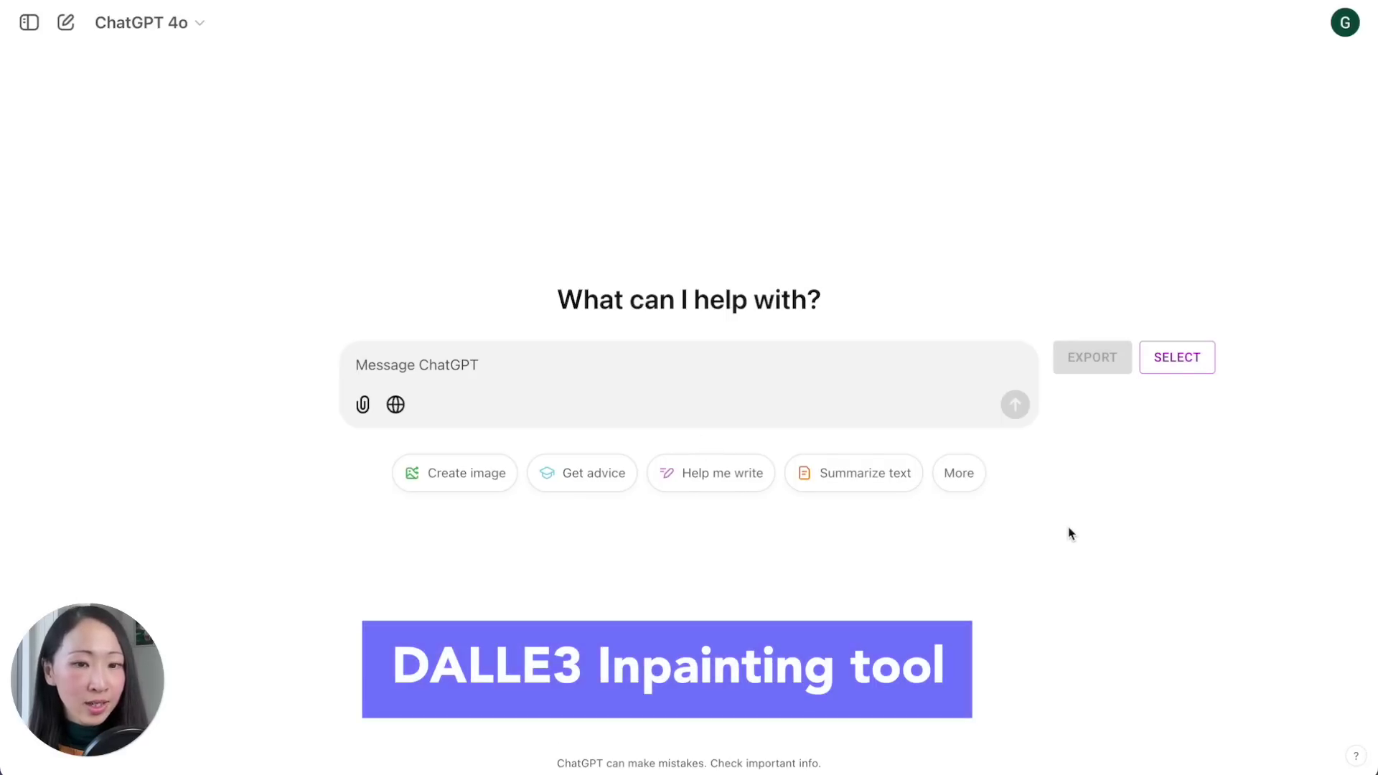
Generate the baby girl reading image, then select her hair and request 'Add a hair band'.
type("Generate an image of a cute baby girl reading a book")
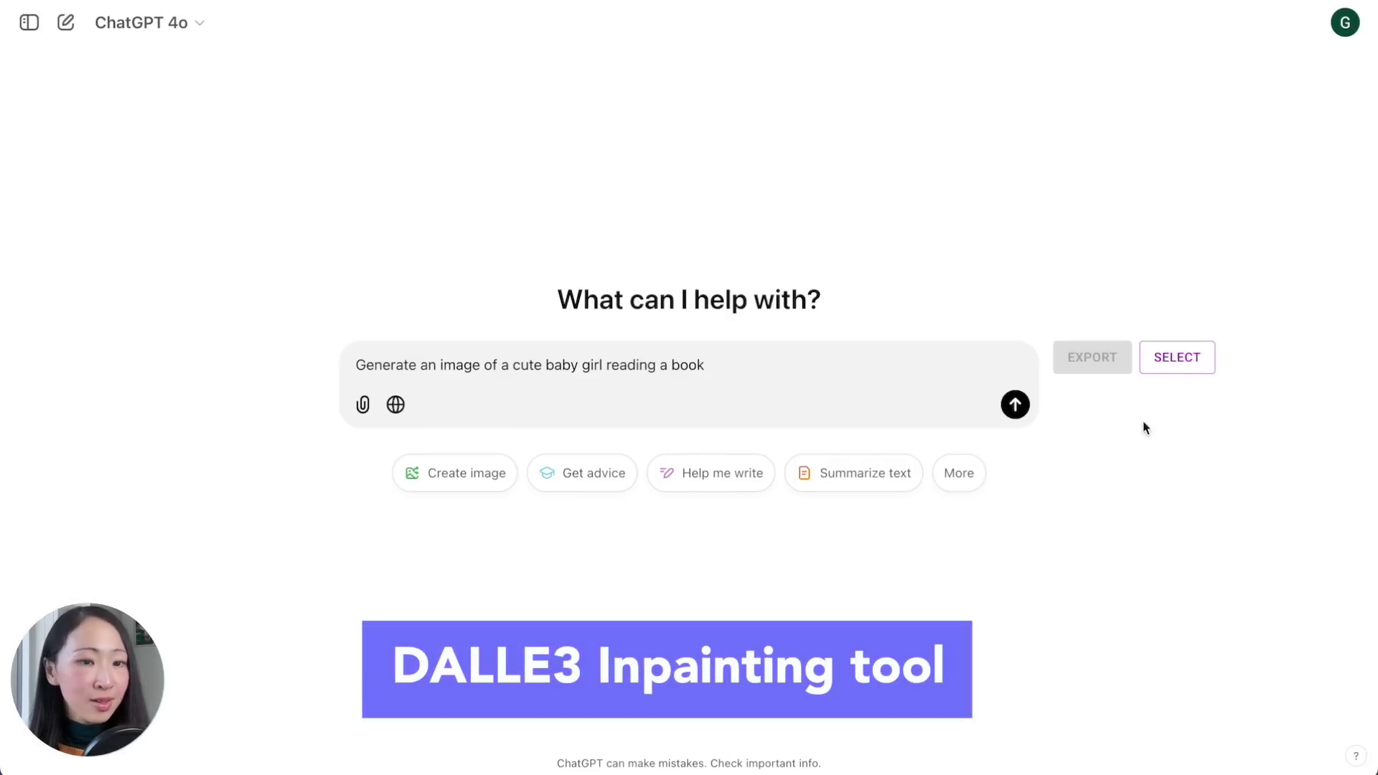
key("Return")
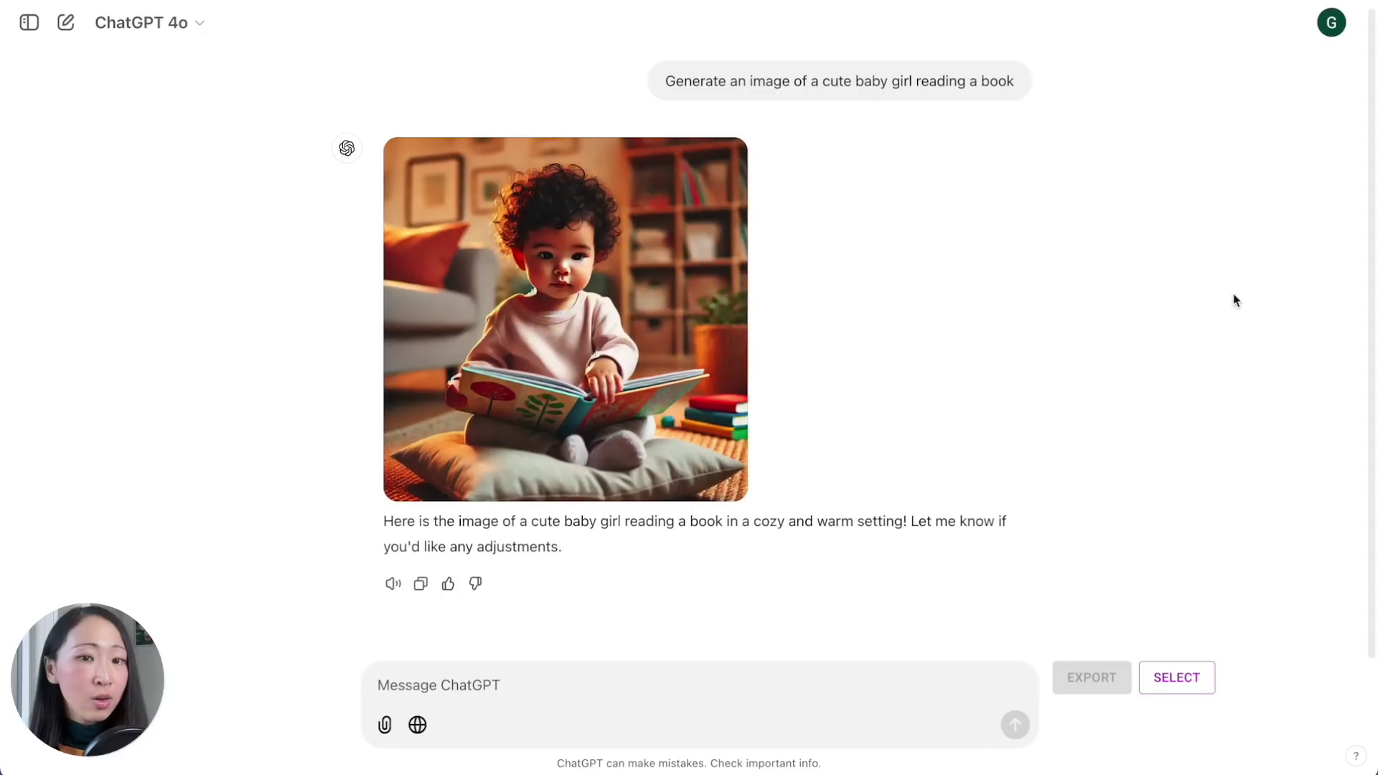
left_click(600, 305)
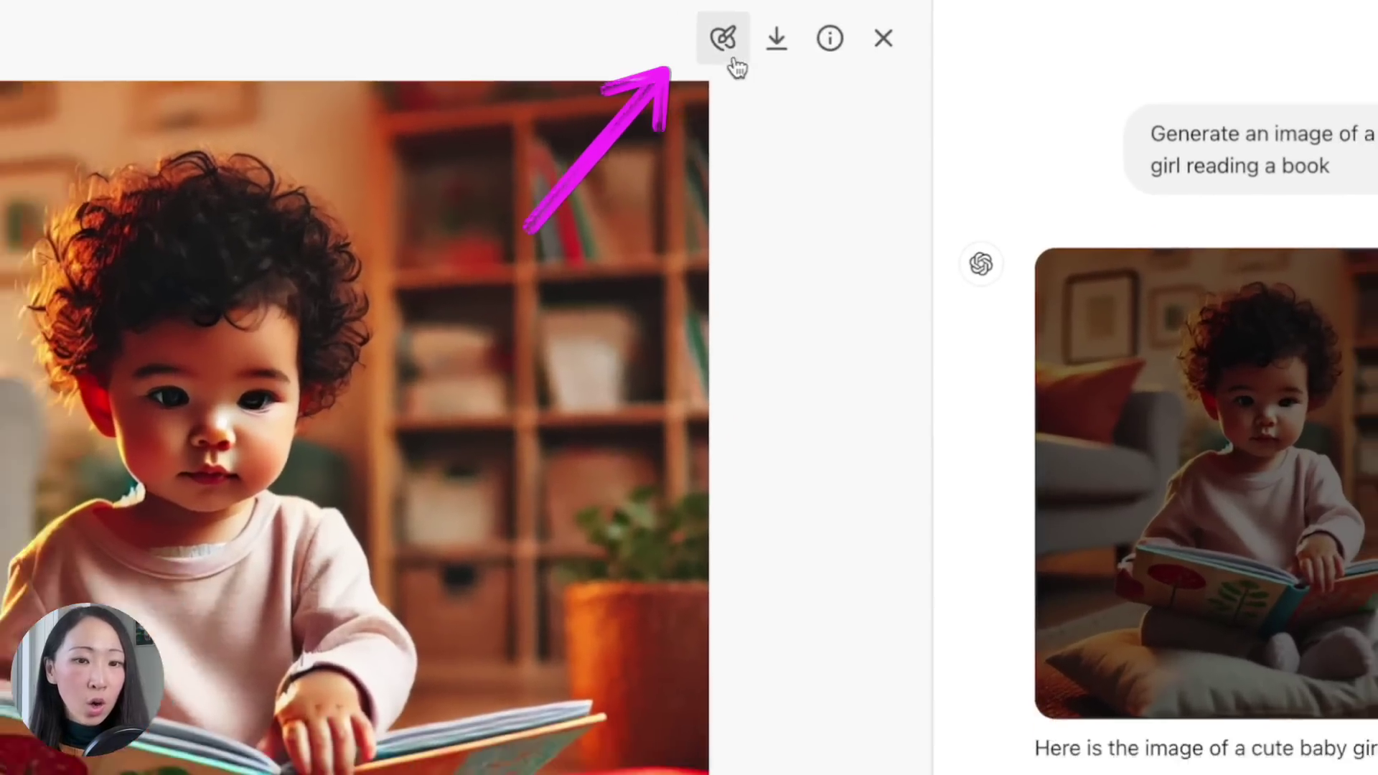
left_click(695, 42)
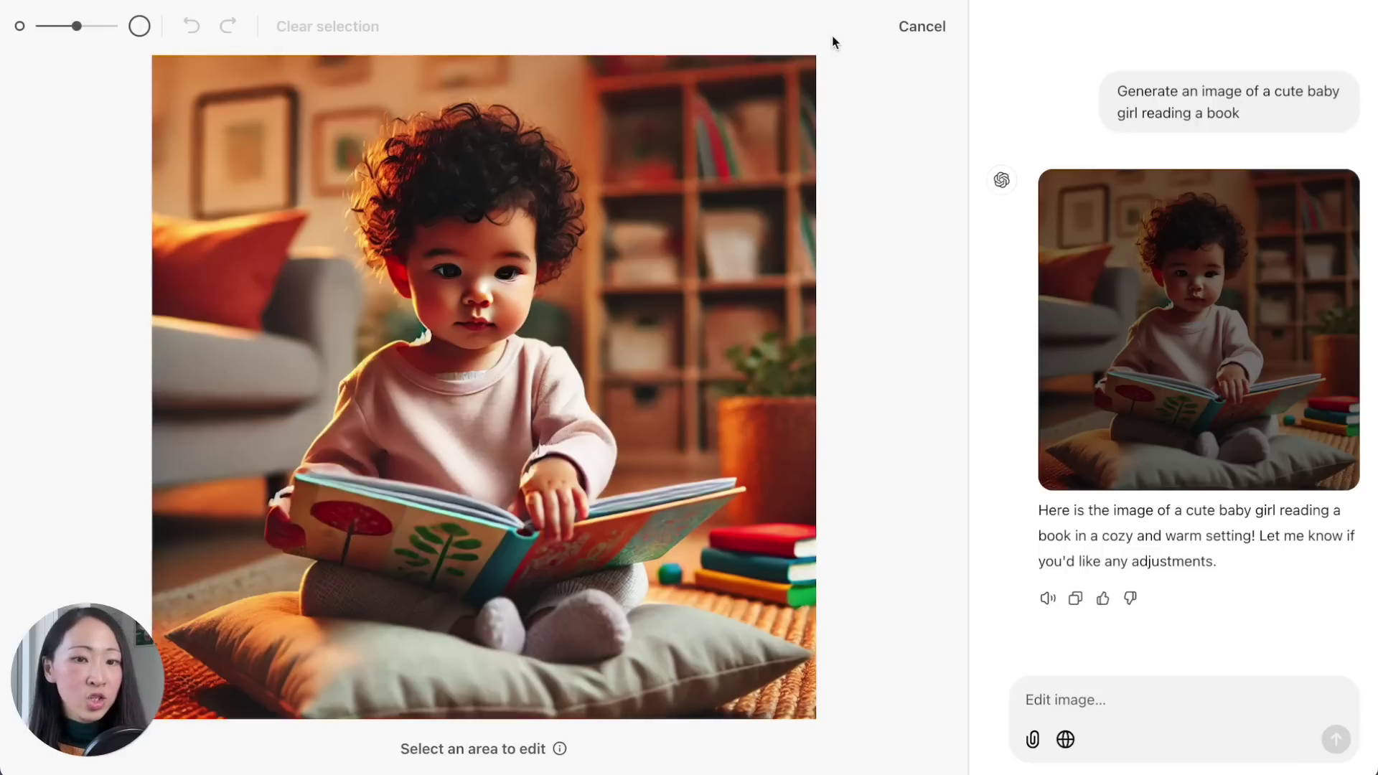
left_click_drag(76, 26, 56, 30)
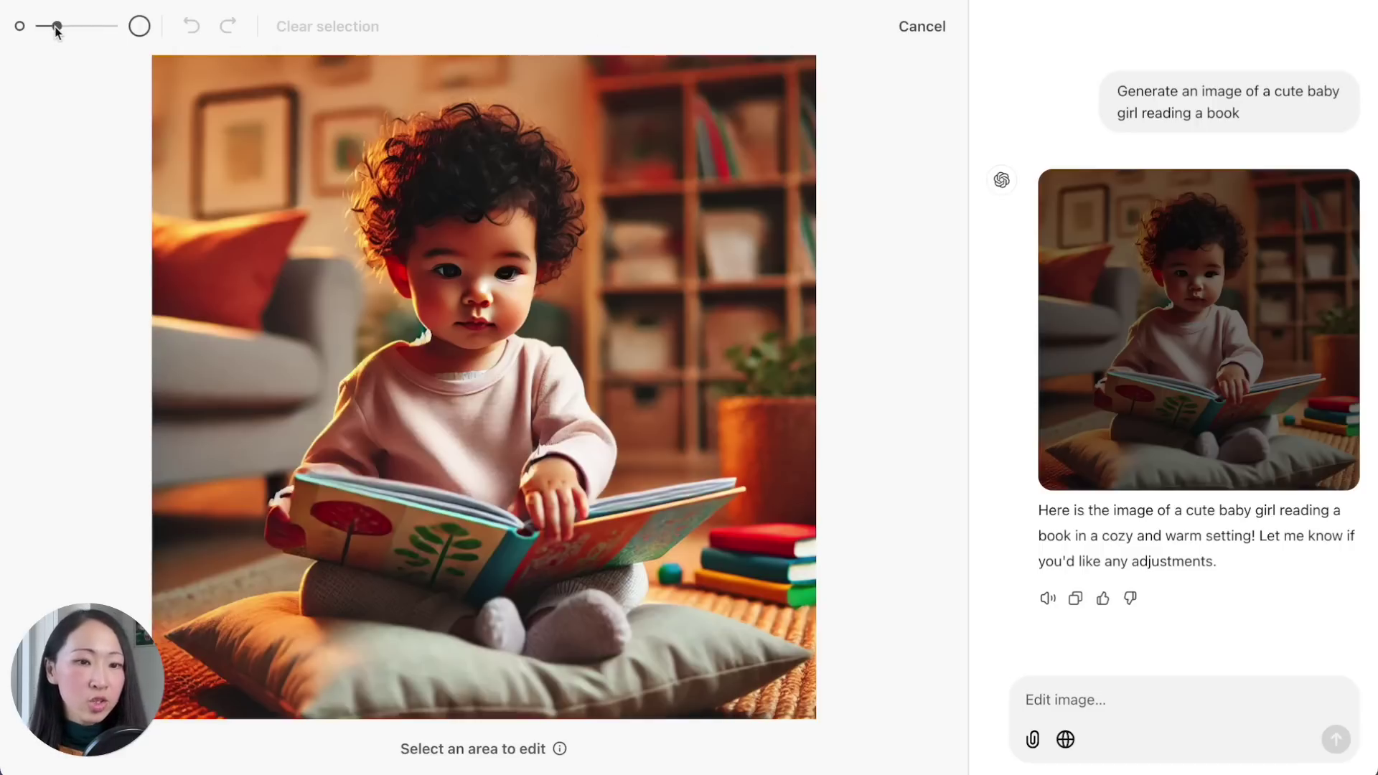
mouse_move(362, 208)
left_mouse_down()
mouse_move(375, 221)
mouse_move(557, 237)
mouse_move(421, 200)
mouse_move(430, 190)
left_mouse_up()
type("Add a hair band")
key("Return")
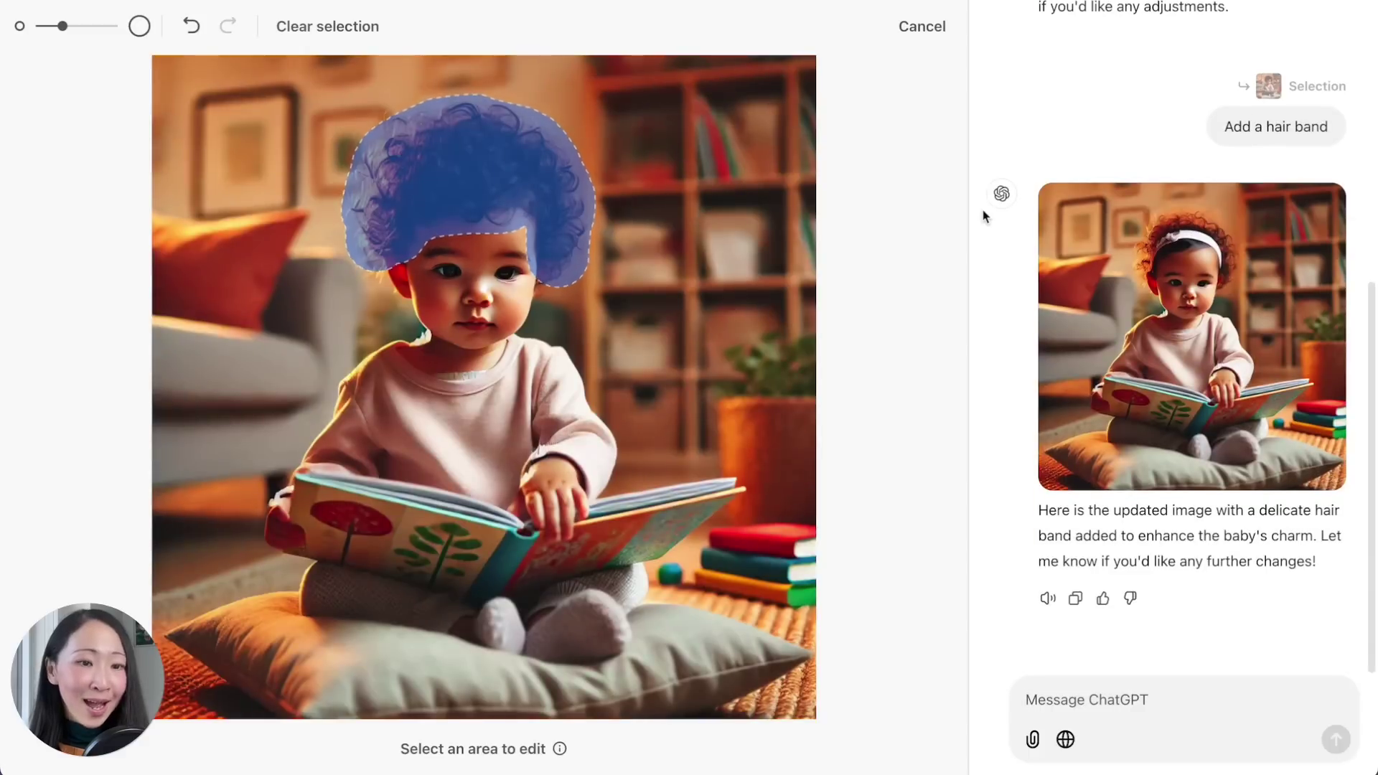
Select the book and ask 'Change it to an electronic gadget'.
left_click(825, 27)
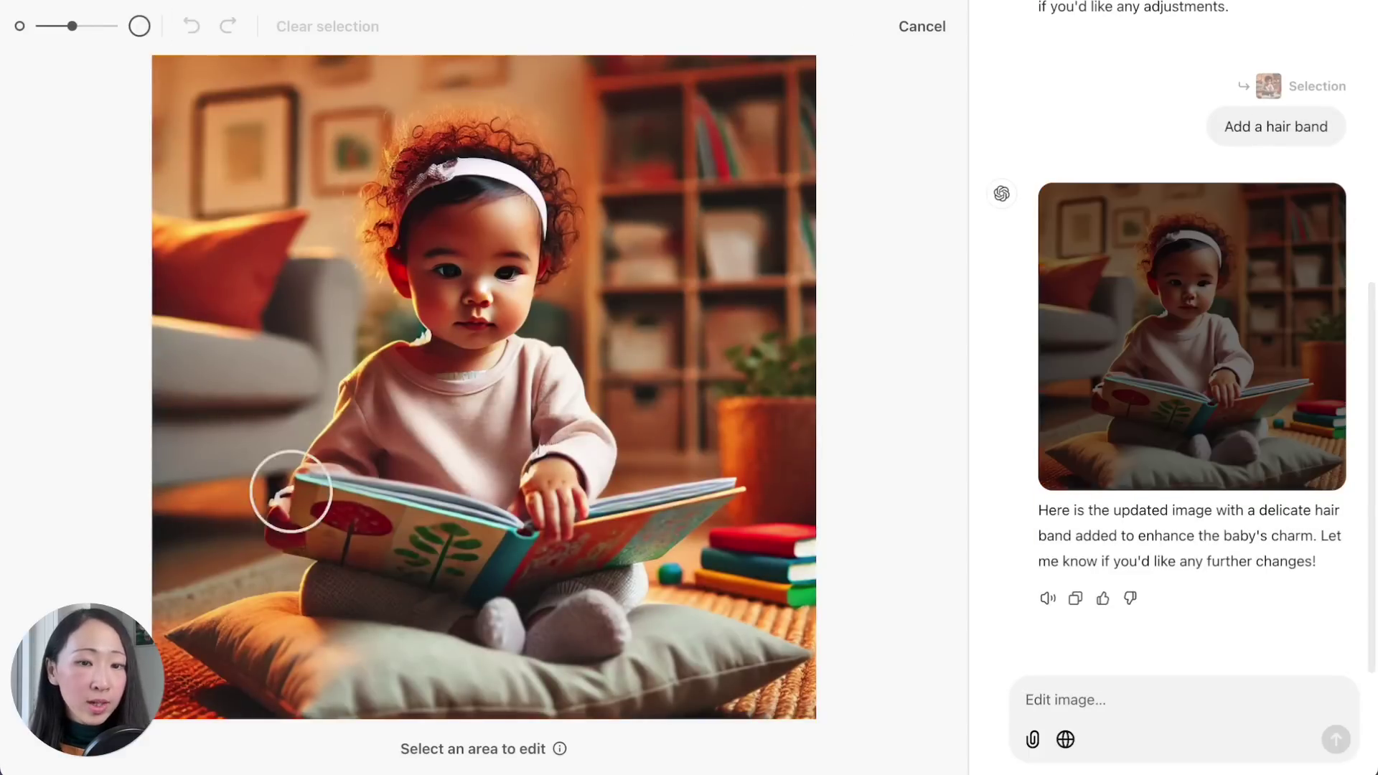
mouse_move(305, 531)
left_mouse_down()
mouse_move(357, 498)
mouse_move(631, 547)
mouse_move(718, 502)
left_mouse_up()
type("Change it to an electronic gadget")
key("Return")
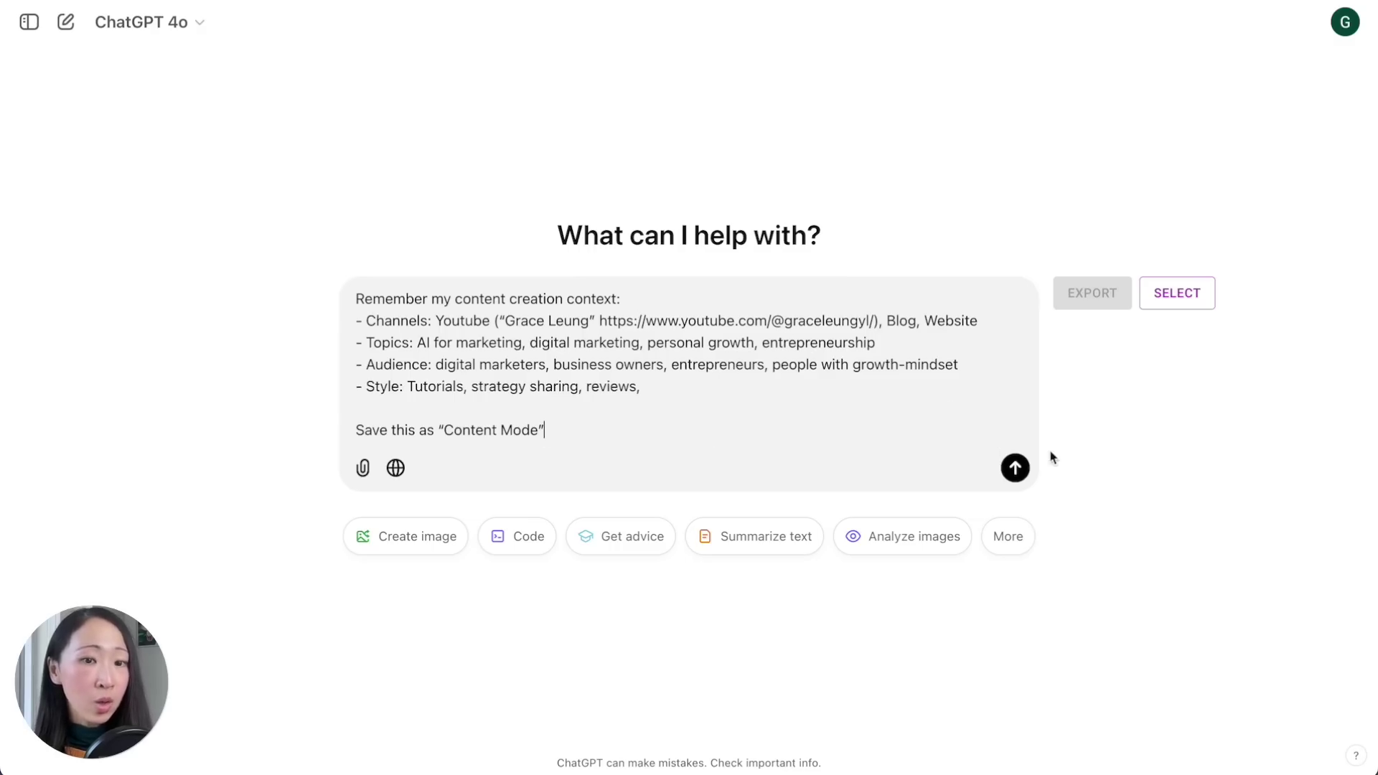
Send the Content Mode, Project Mode and triggers 'Remember…' prompts to save them as memories.
key("Return")
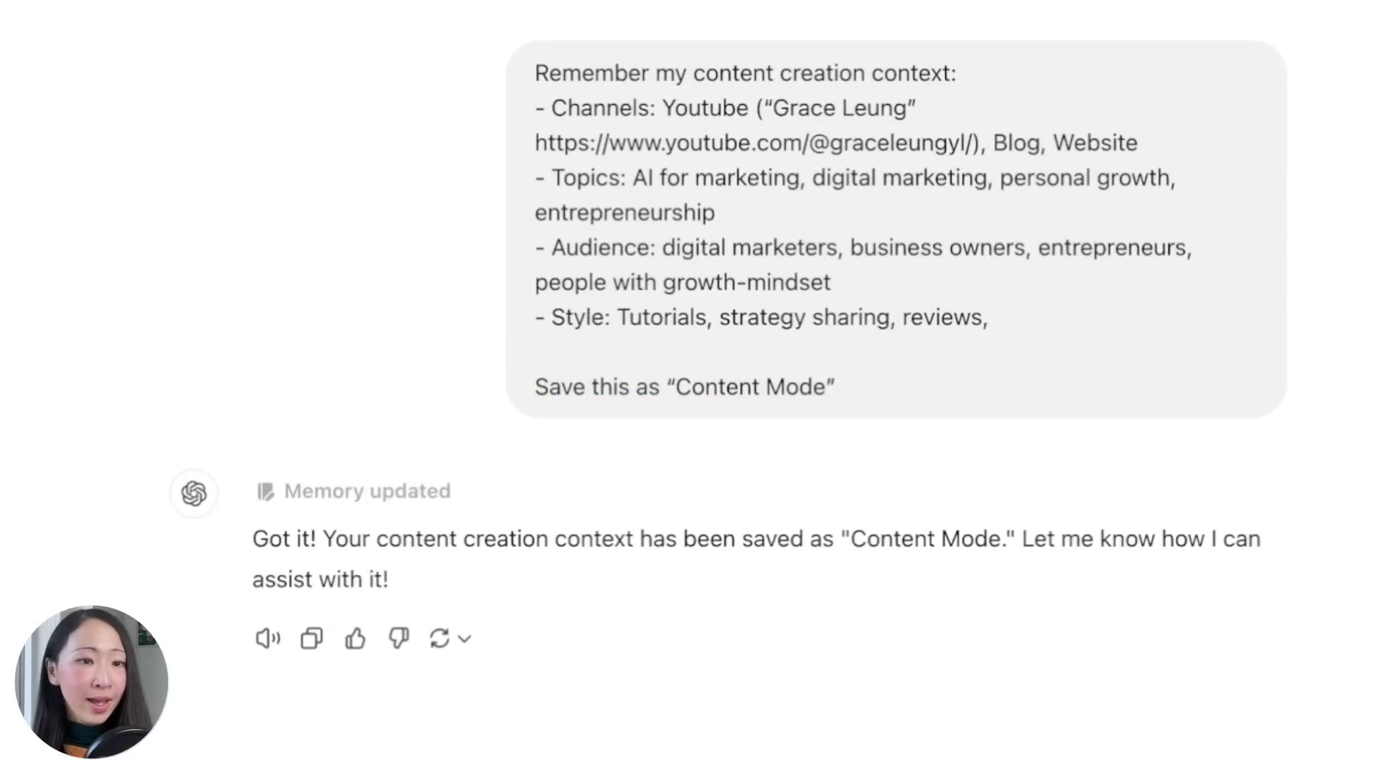
type("Remember my project context - Project: \"ChatGPT skills you can’t miss\" - Format: video tutorial - Audience: AI marketers who use ChatGPT often, heavy users of ChatGPT - Key takeaways: learn some of the cool hacks and tips of using ChatGPT which most people seldom talk about and to get the most out of the tool - Topics: 10+ practical use case of ChatGPT’s features  Save this as \"Project Mode\"")
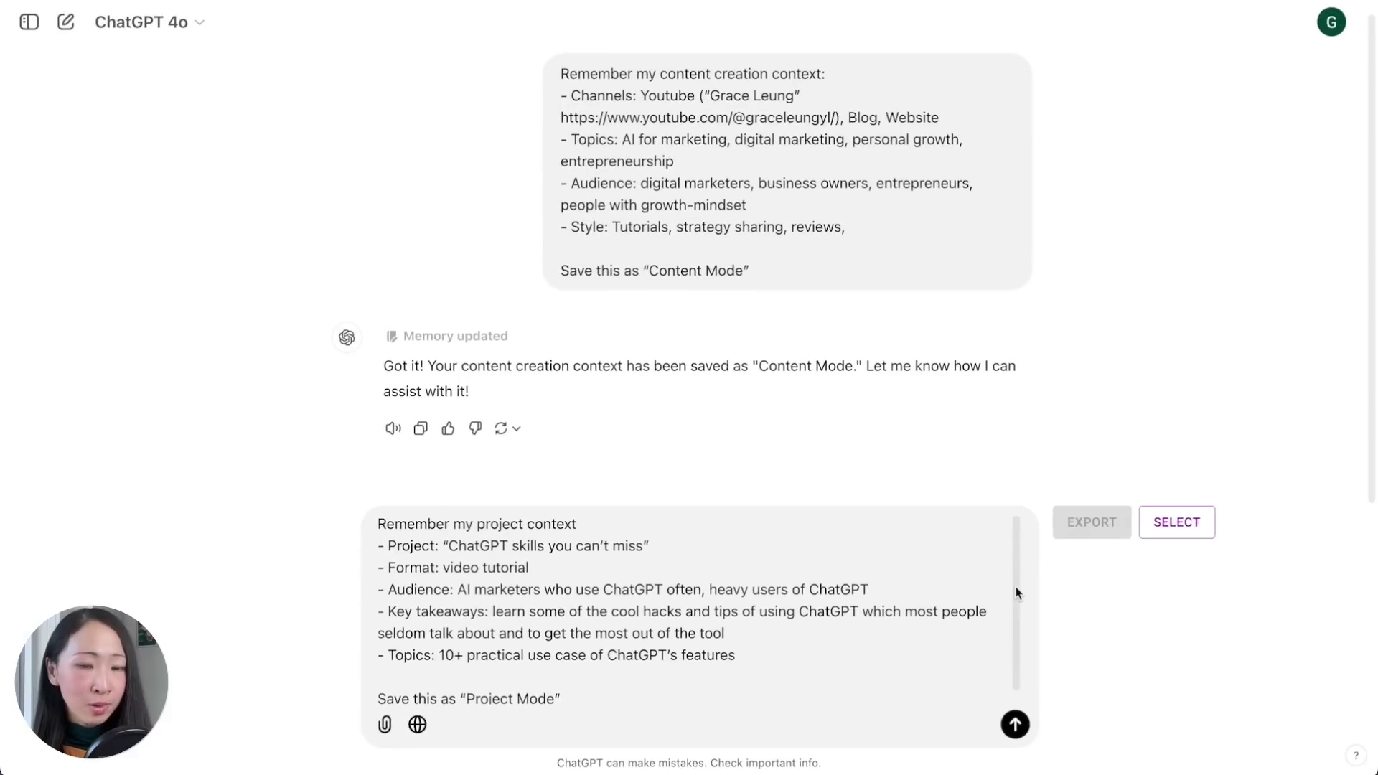
scroll(1017, 596, "down", 1)
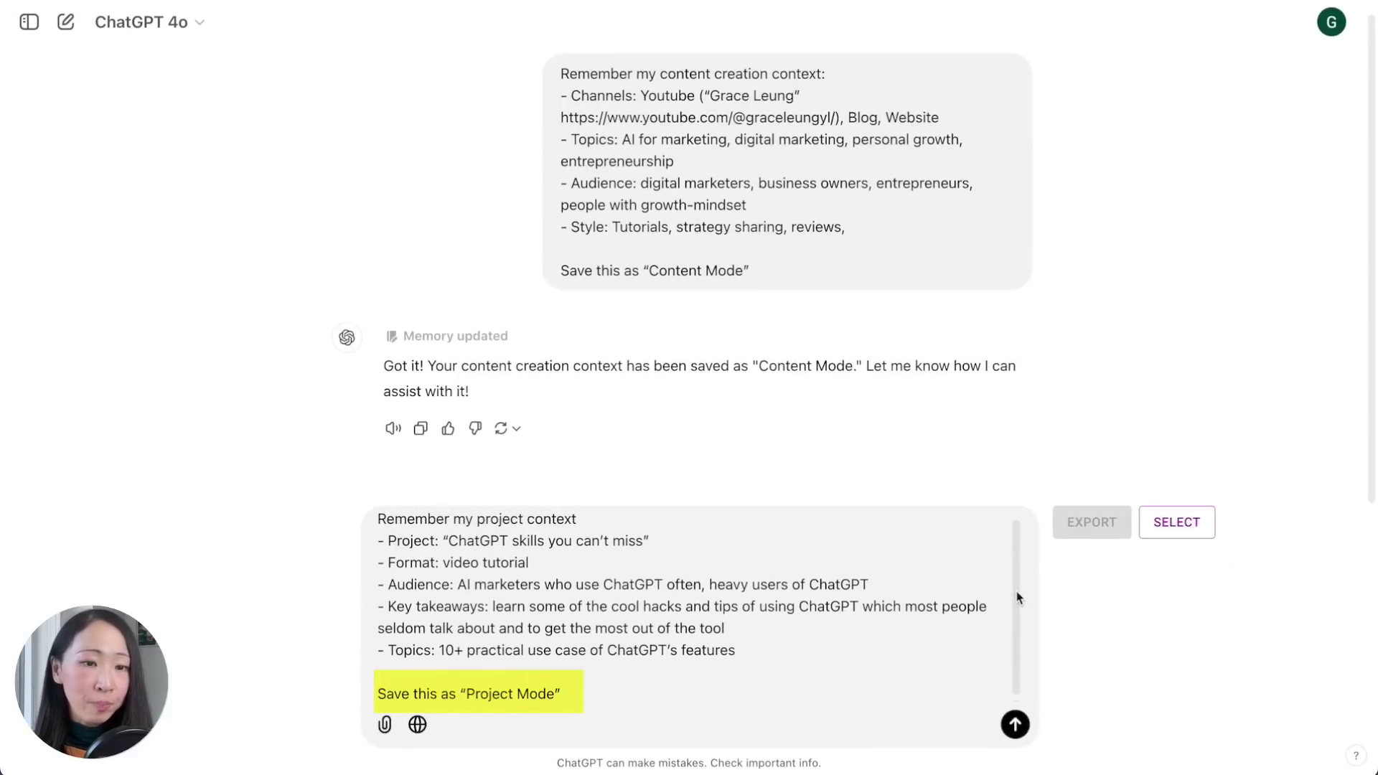
key("Return")
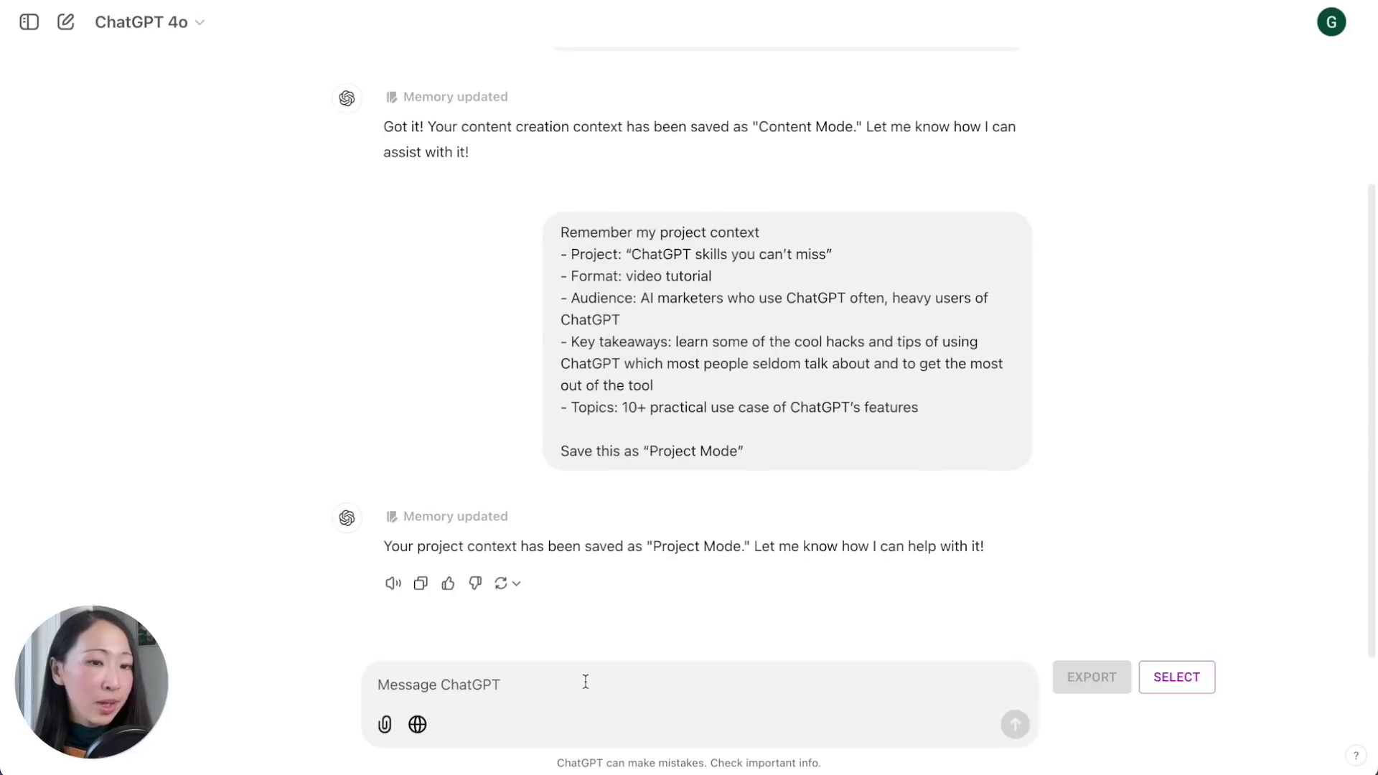
type("Remember triggers: mastering AI tools, advanced AI skills for marketers, focus building tech education channel, learning advanced AI prompting skills.")
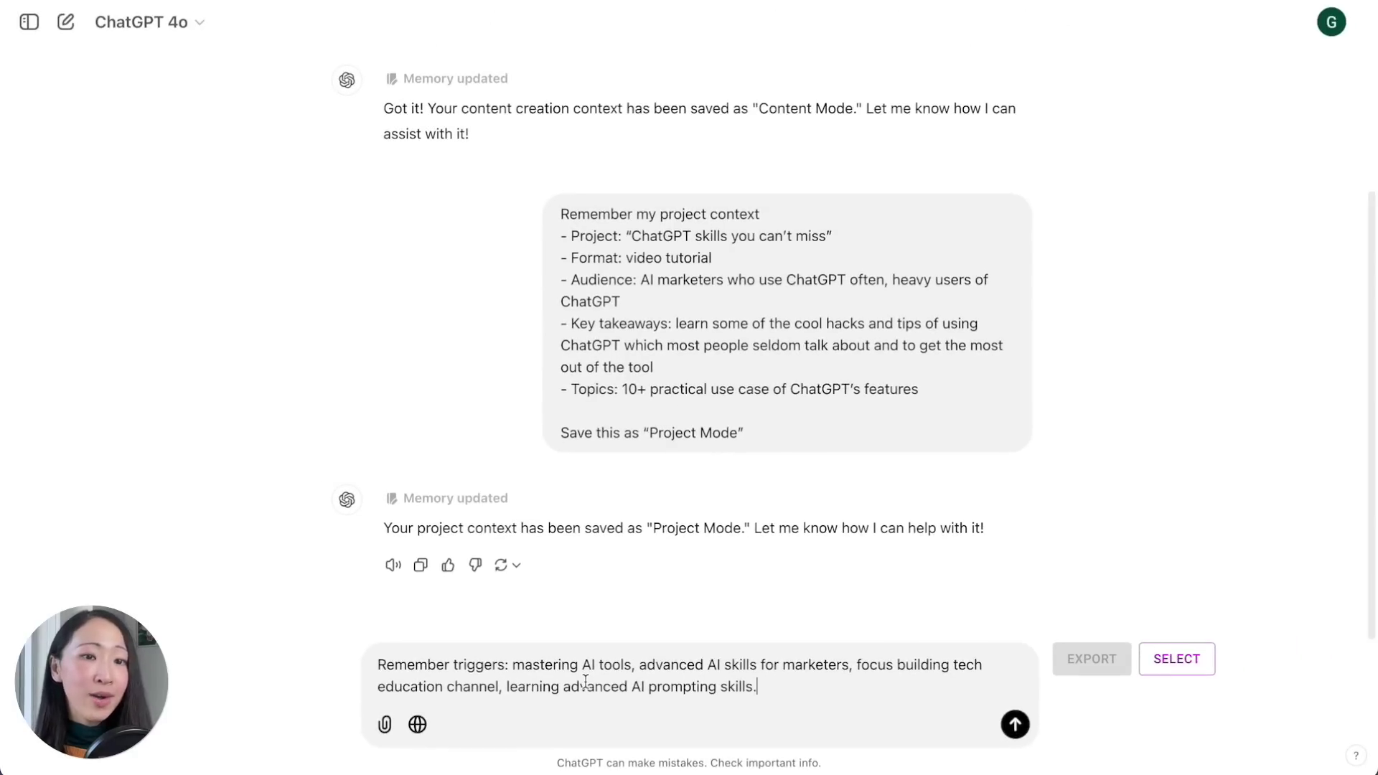
key("Return")
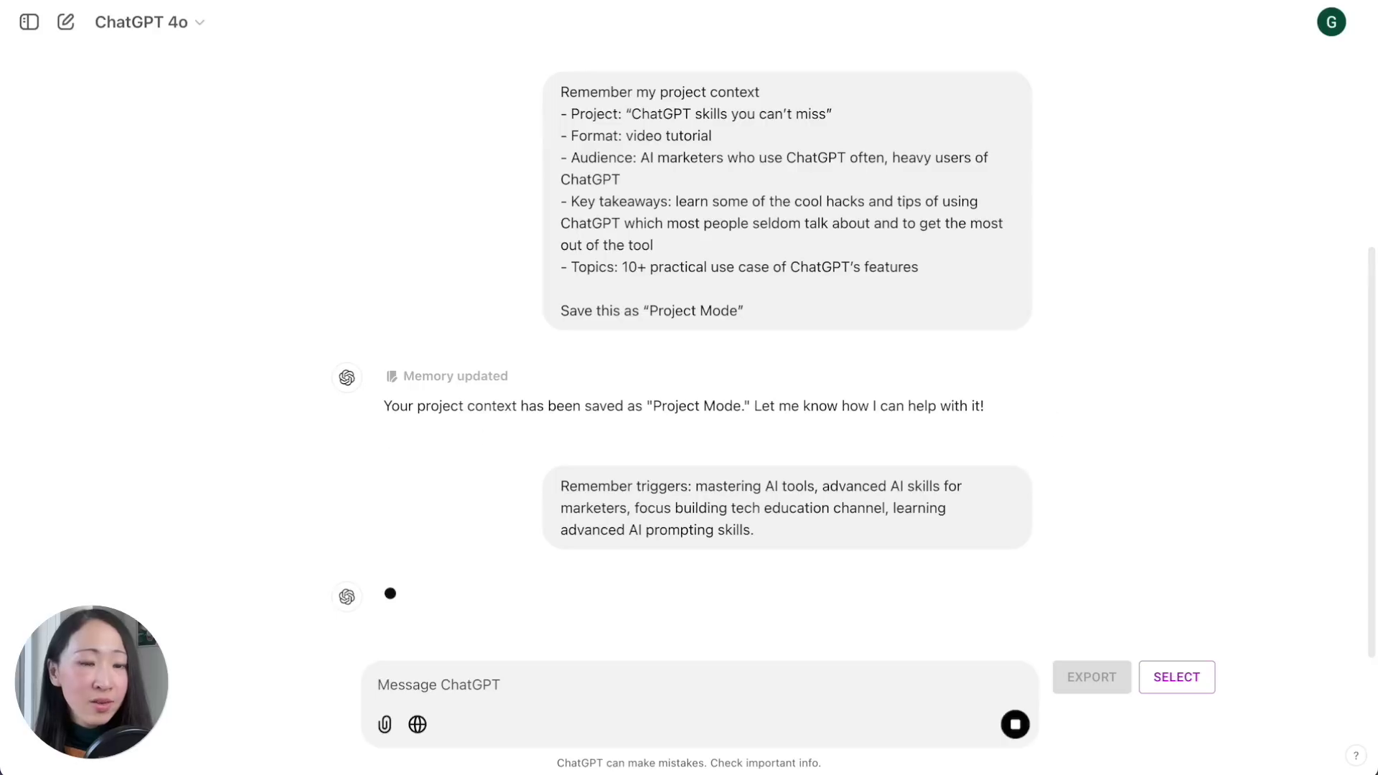
Review the saved memories in Manage memories, then start a new chat.
left_click(481, 492)
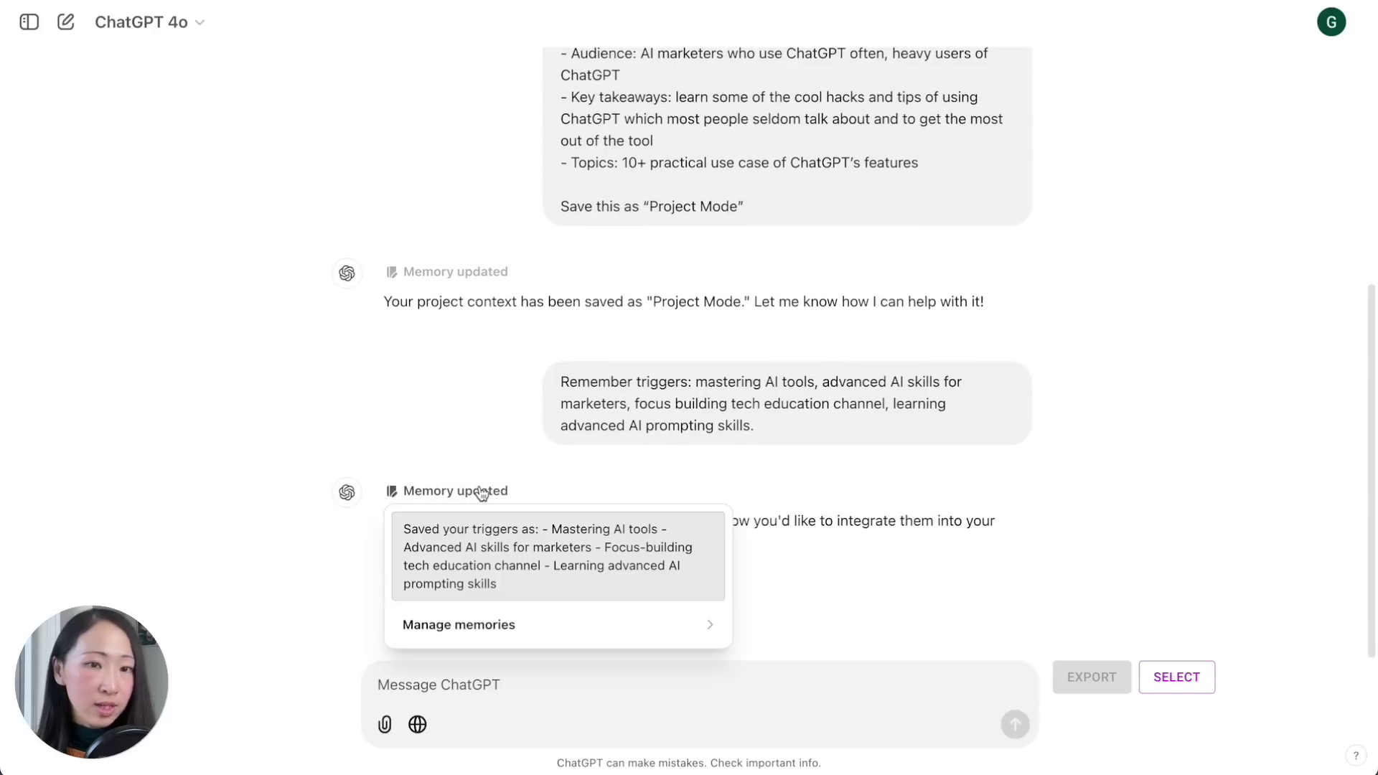
left_click(483, 632)
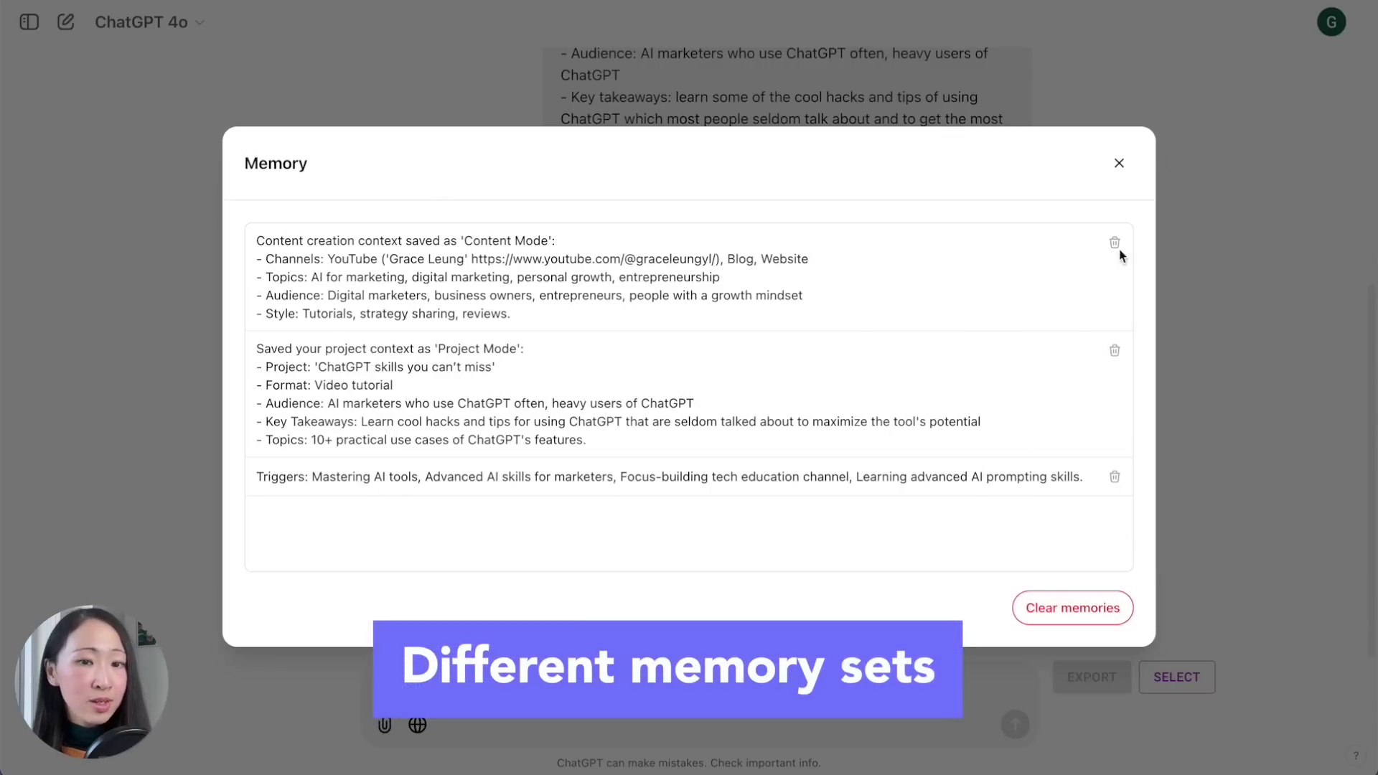
left_click(1119, 163)
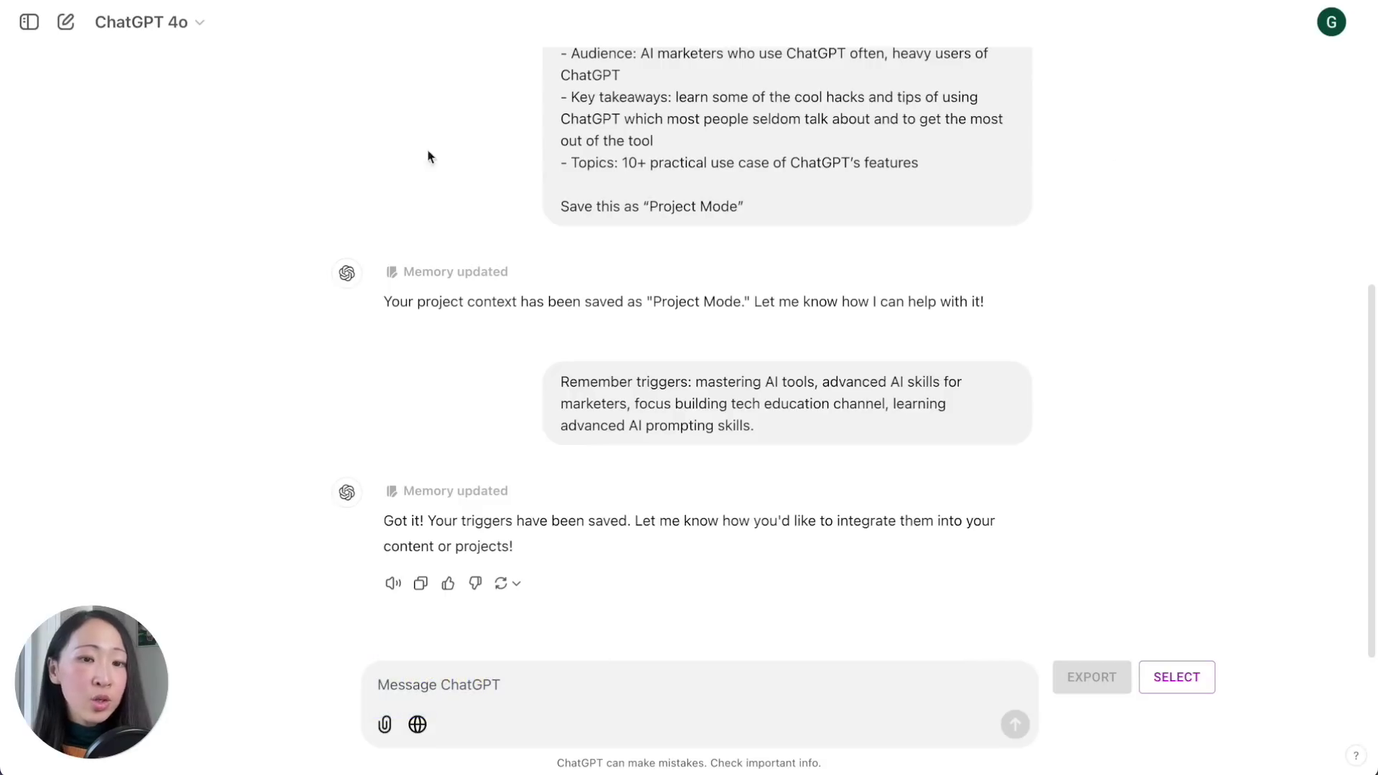
left_click(66, 22)
Ask 'propose some ideas' and read the suggested content ideas.
type("propose some idea")
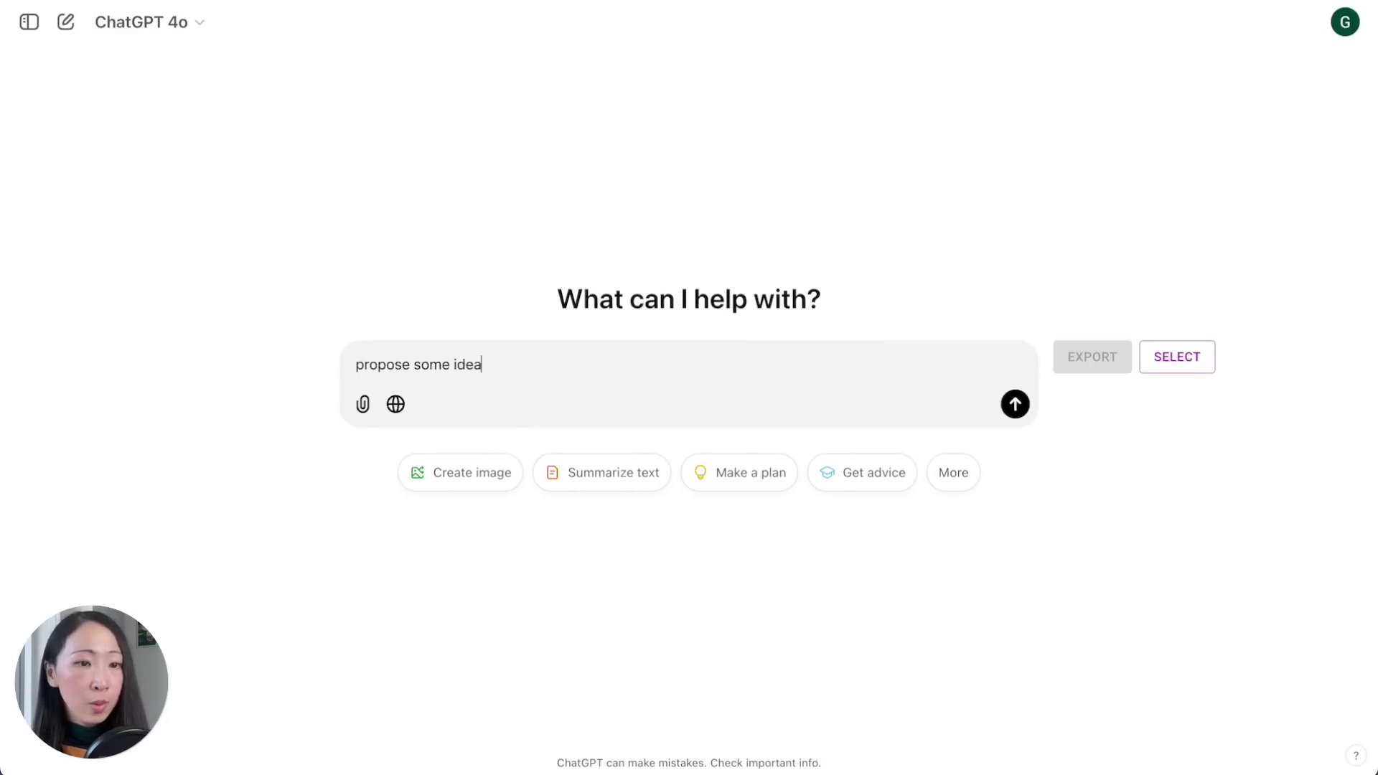
type("s")
key("Return")
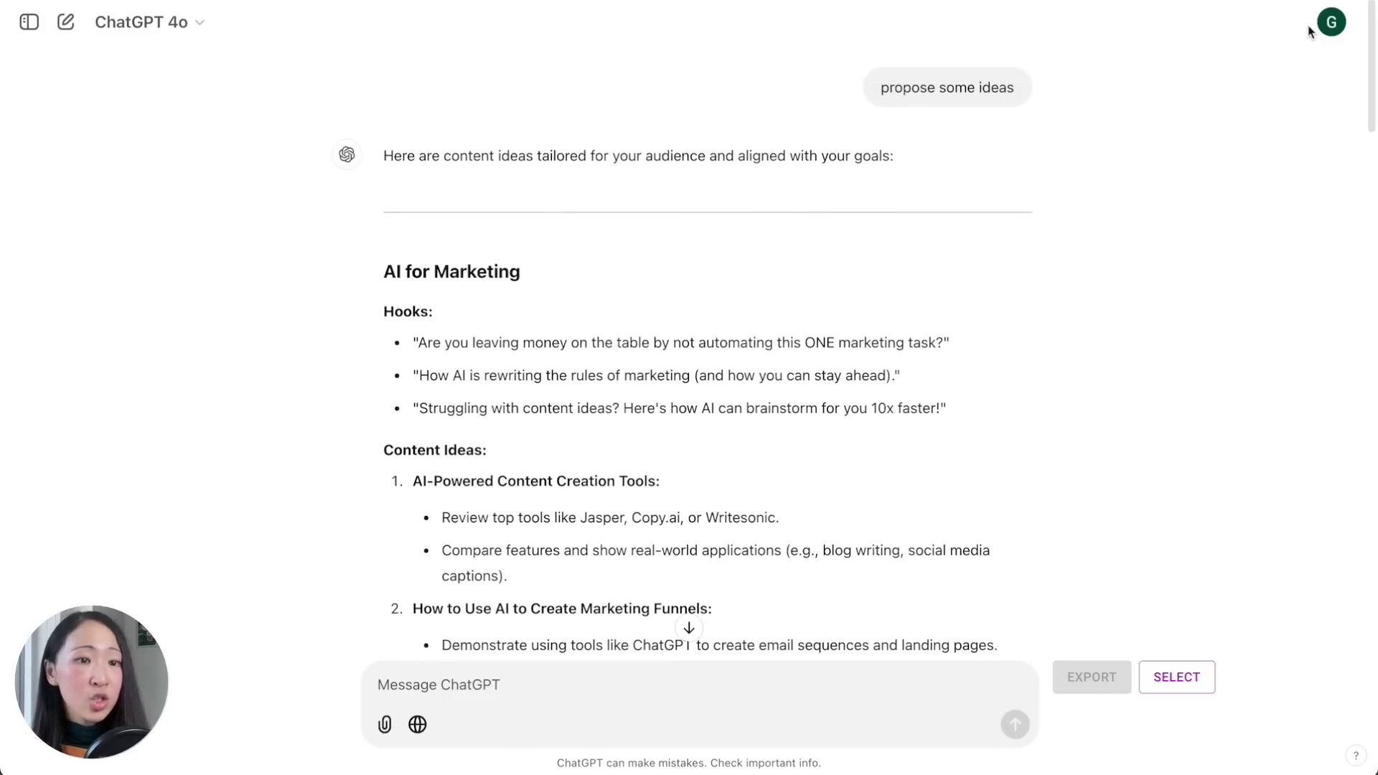
scroll(1310, 32, "down", 20)
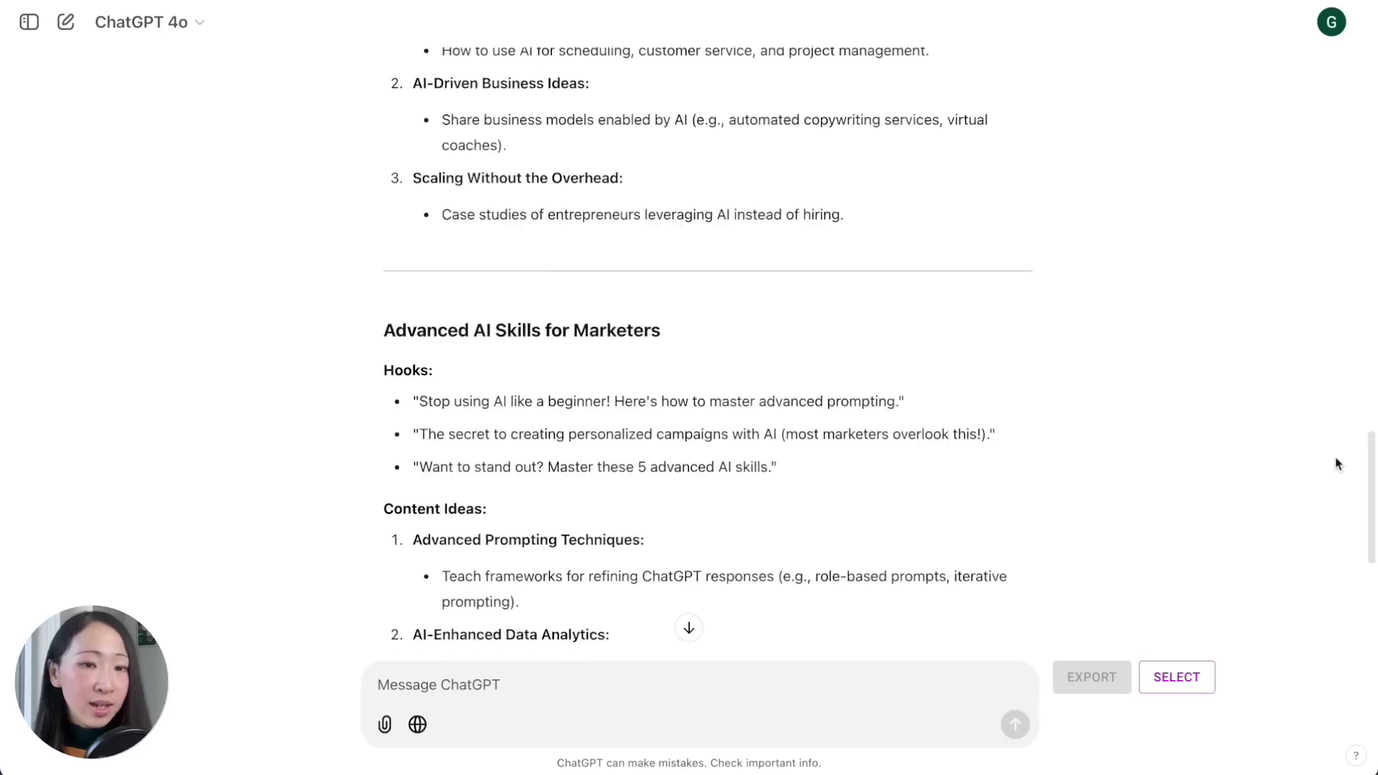
scroll(1338, 464, "down", 6)
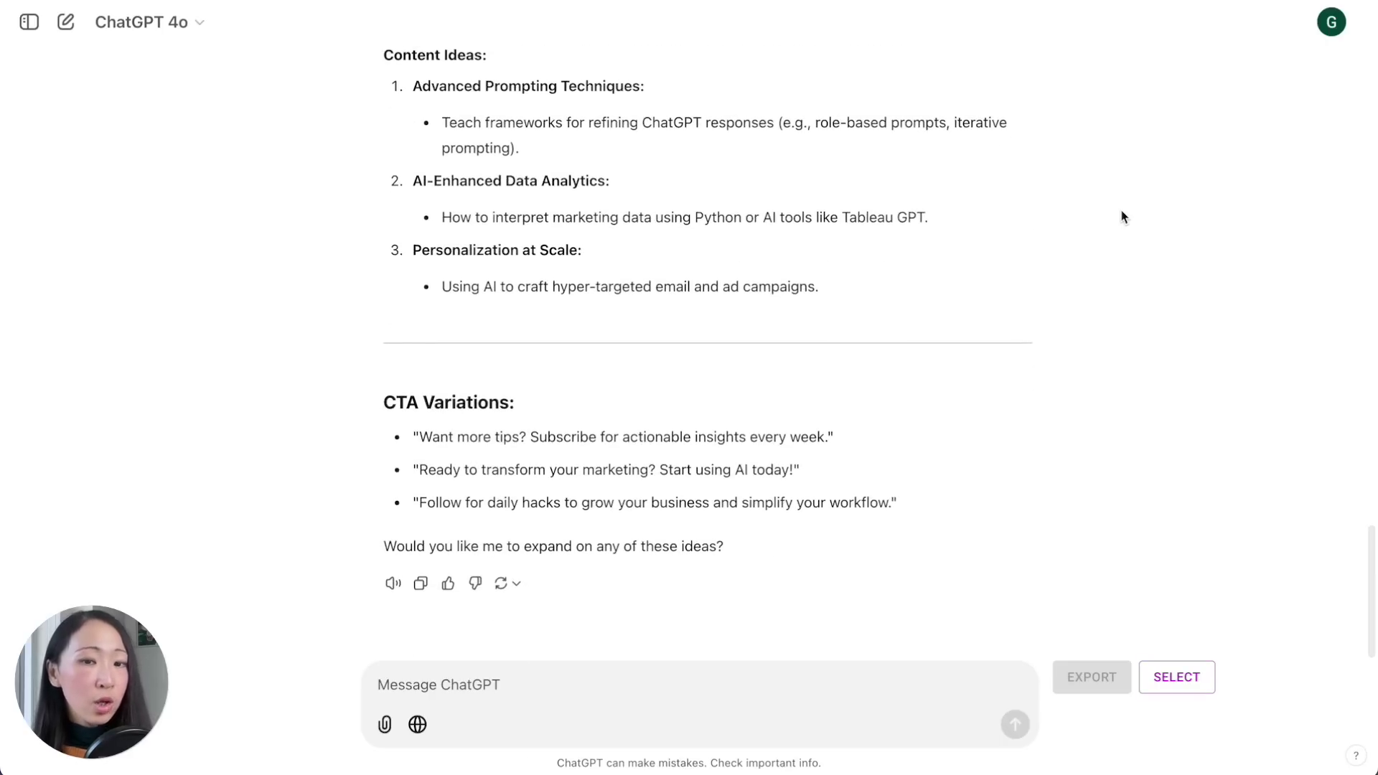
Send 'switch to project mode for this conversation', then ask 'propose some ideas' again for project ideas.
left_click(712, 677)
type("switch to project mode for this conversation")
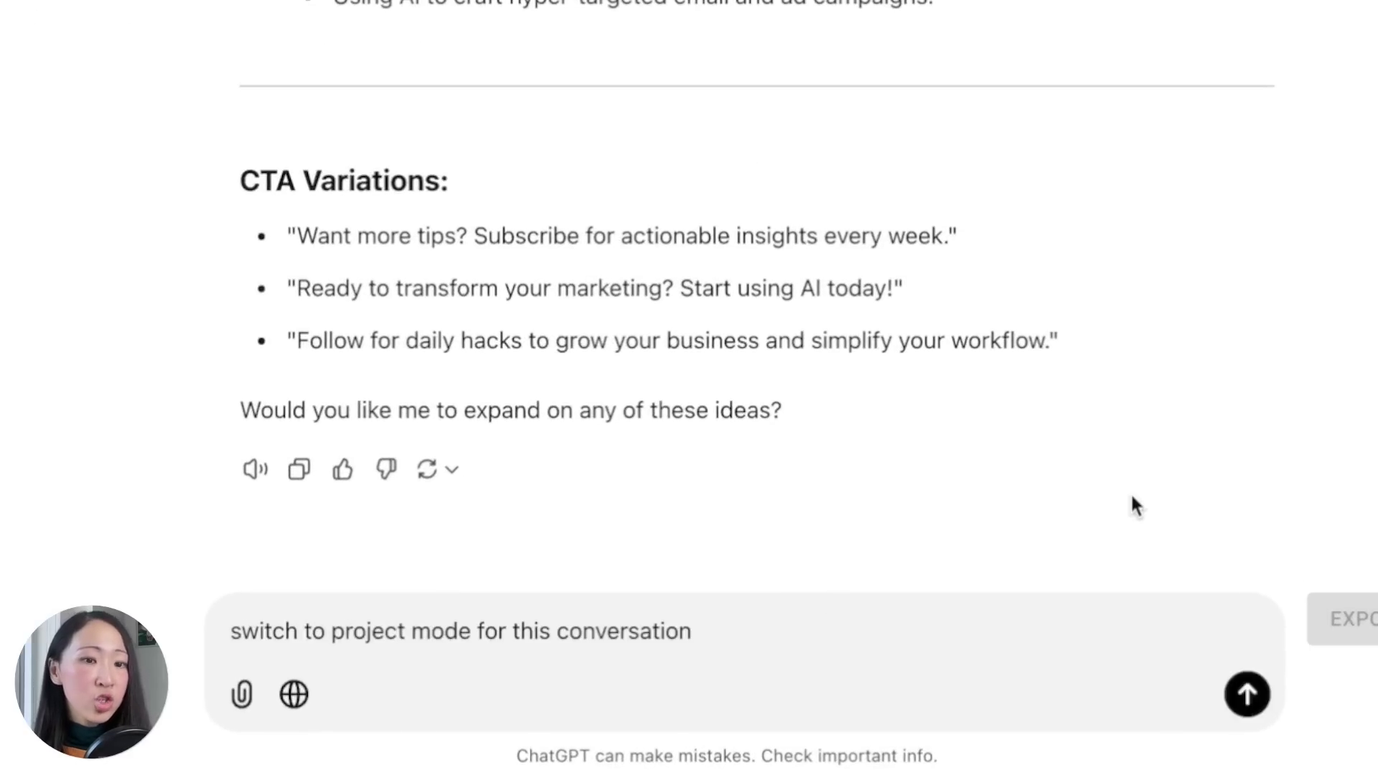
left_click(1246, 694)
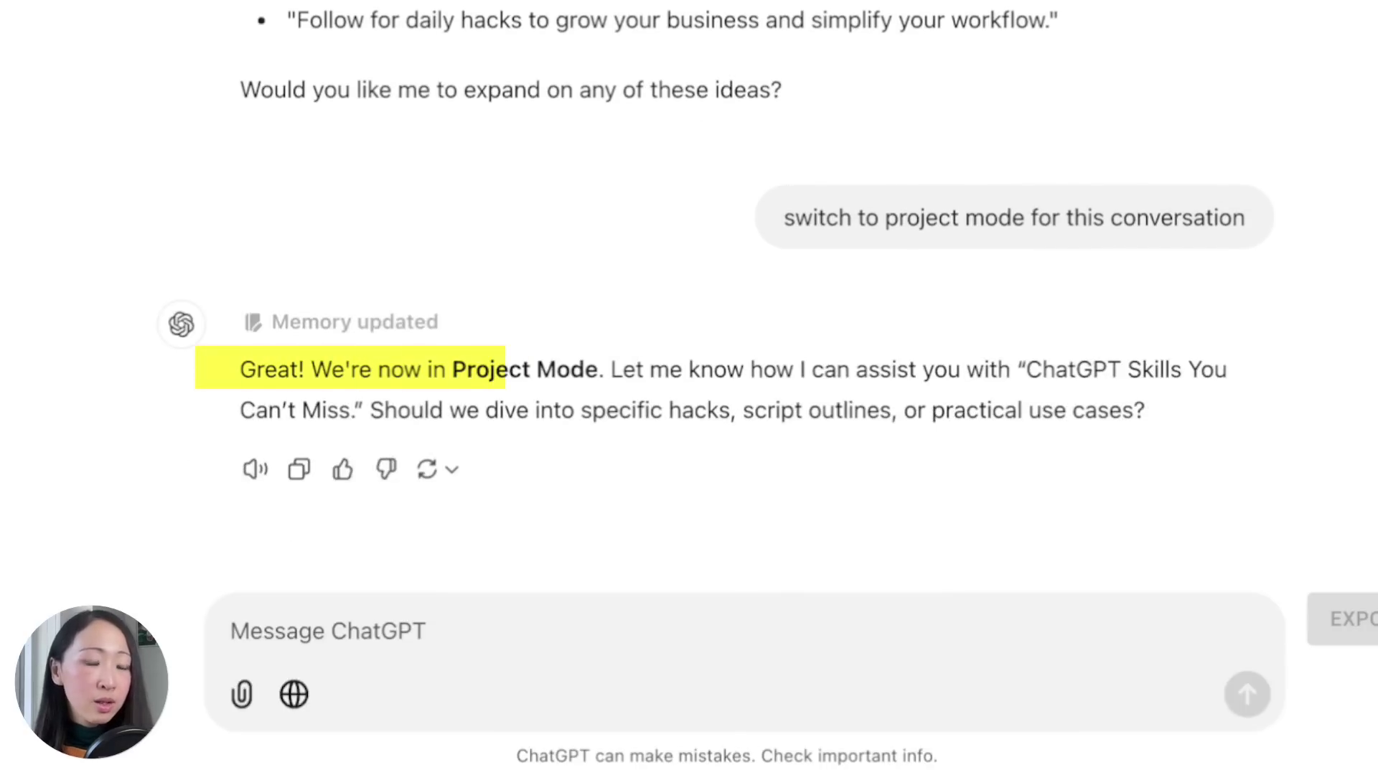
type("propose some ide")
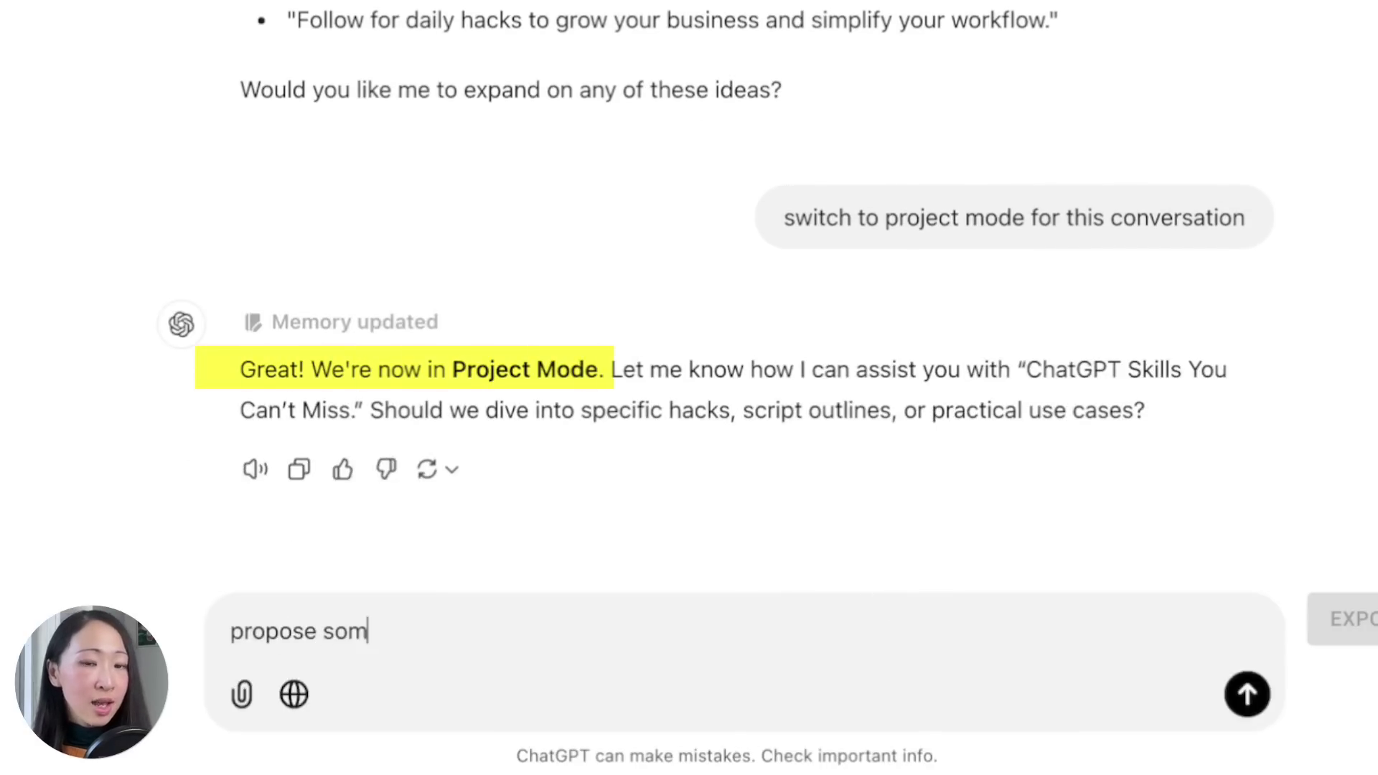
type("as")
key("Return")
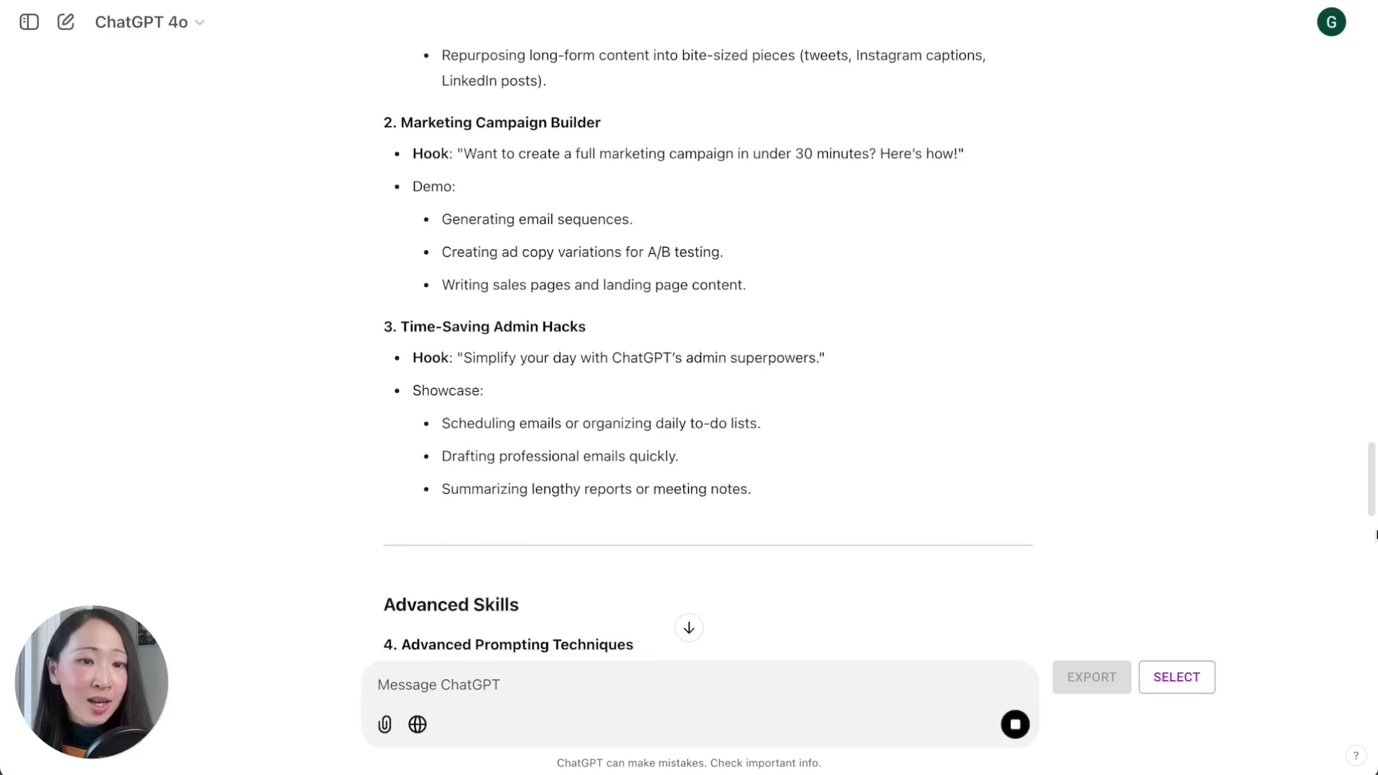
scroll(1370, 481, "up", 20)
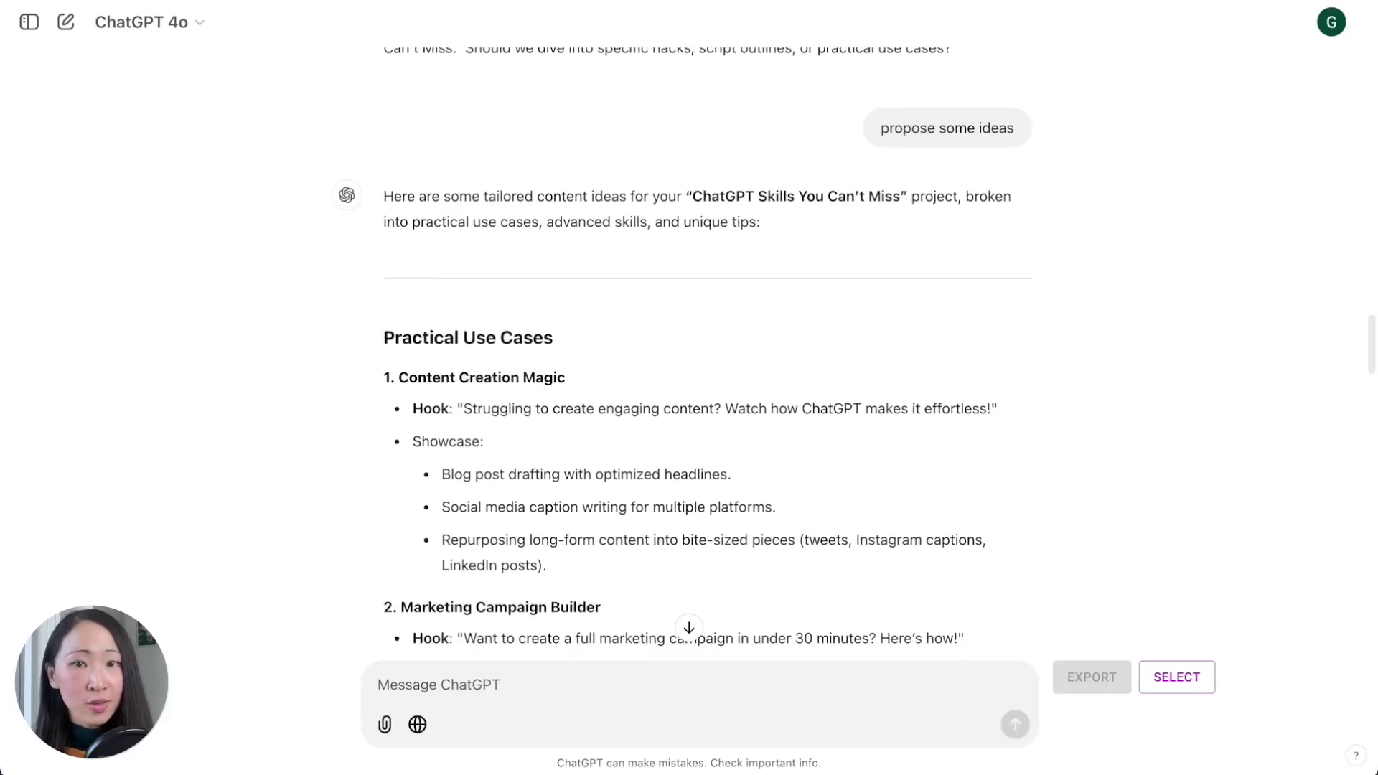
left_click(65, 21)
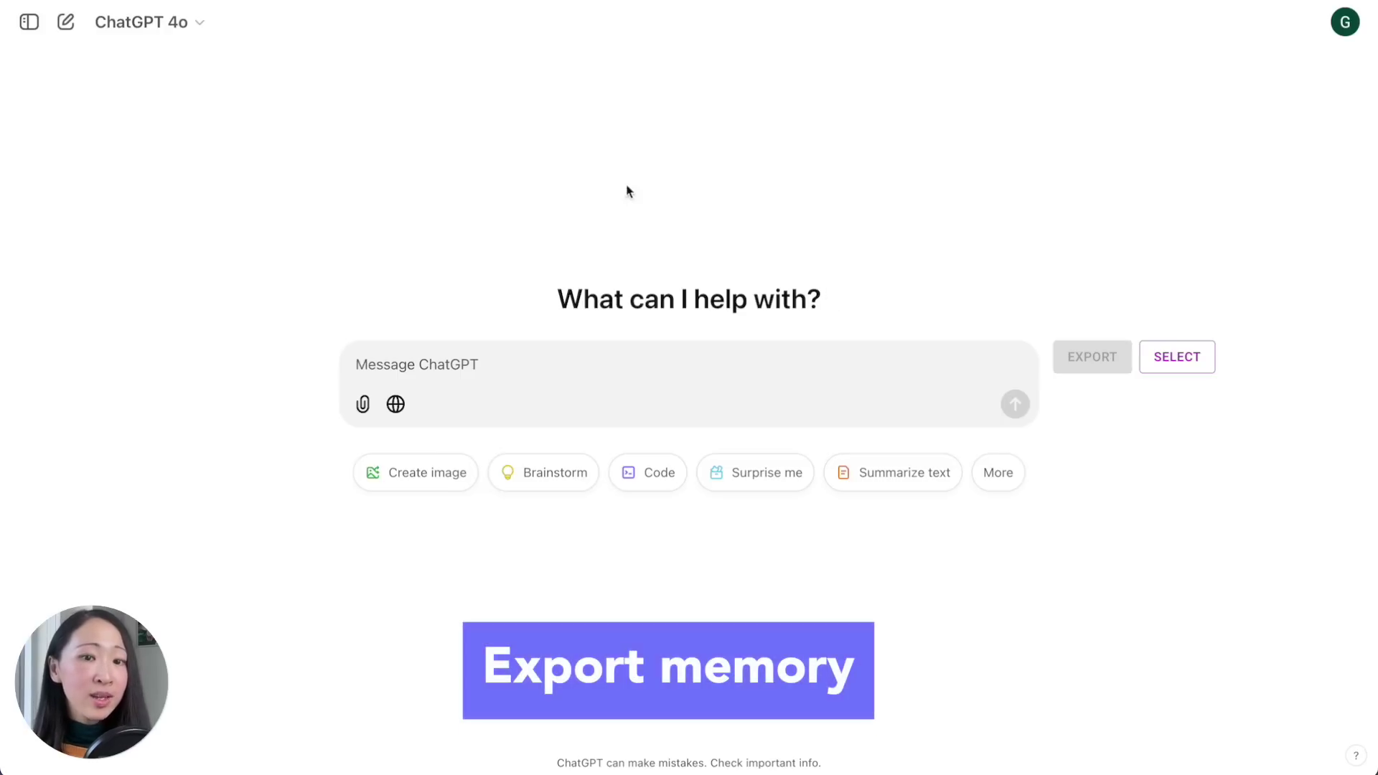
Ask ChatGPT to export the project memory as a text file, then close the opened file.
left_click(465, 362)
type("Export existing memory about my project into downloadable text file")
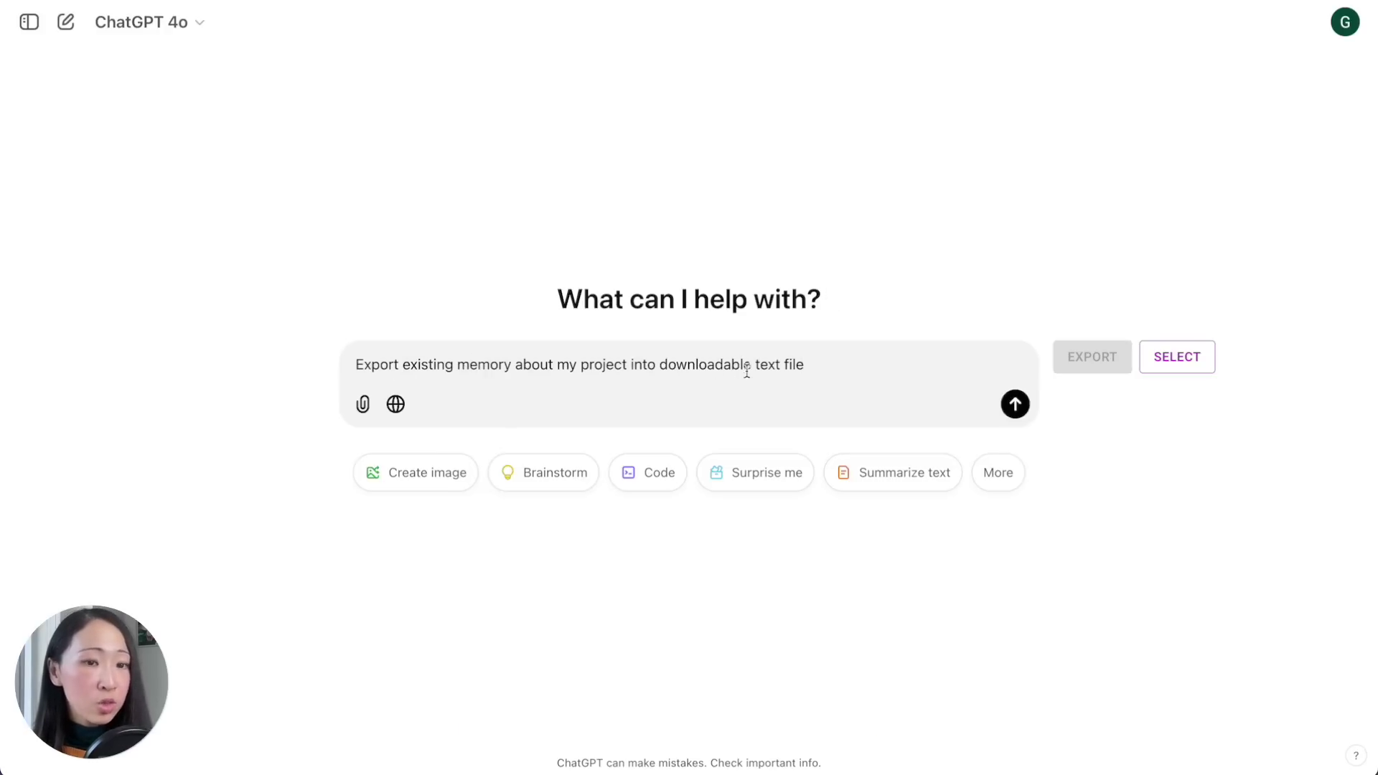
left_click(1013, 406)
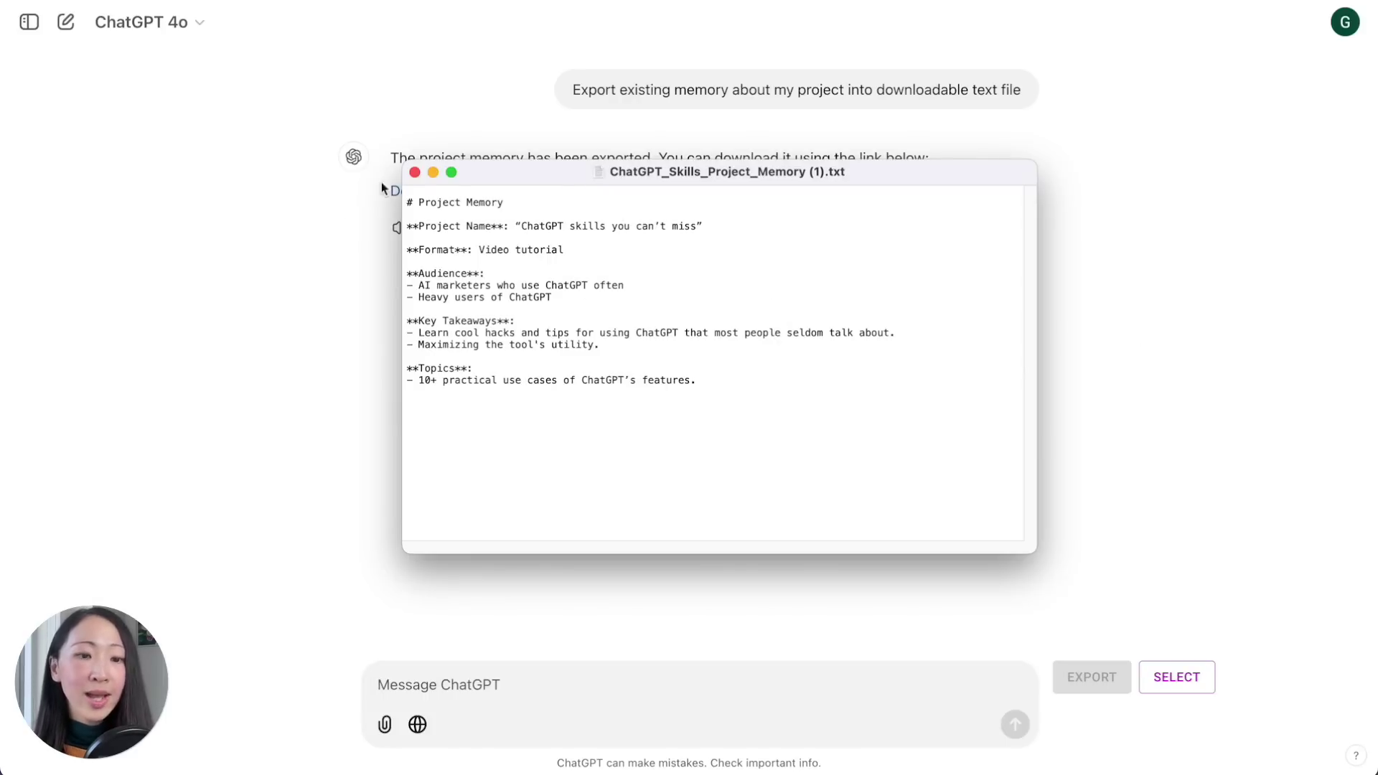
left_click(414, 172)
Ask ChatGPT to export the personal profile memory and view User_Profile_Memory (3).txt.
type("Export existing memory about myself into downloadable text file")
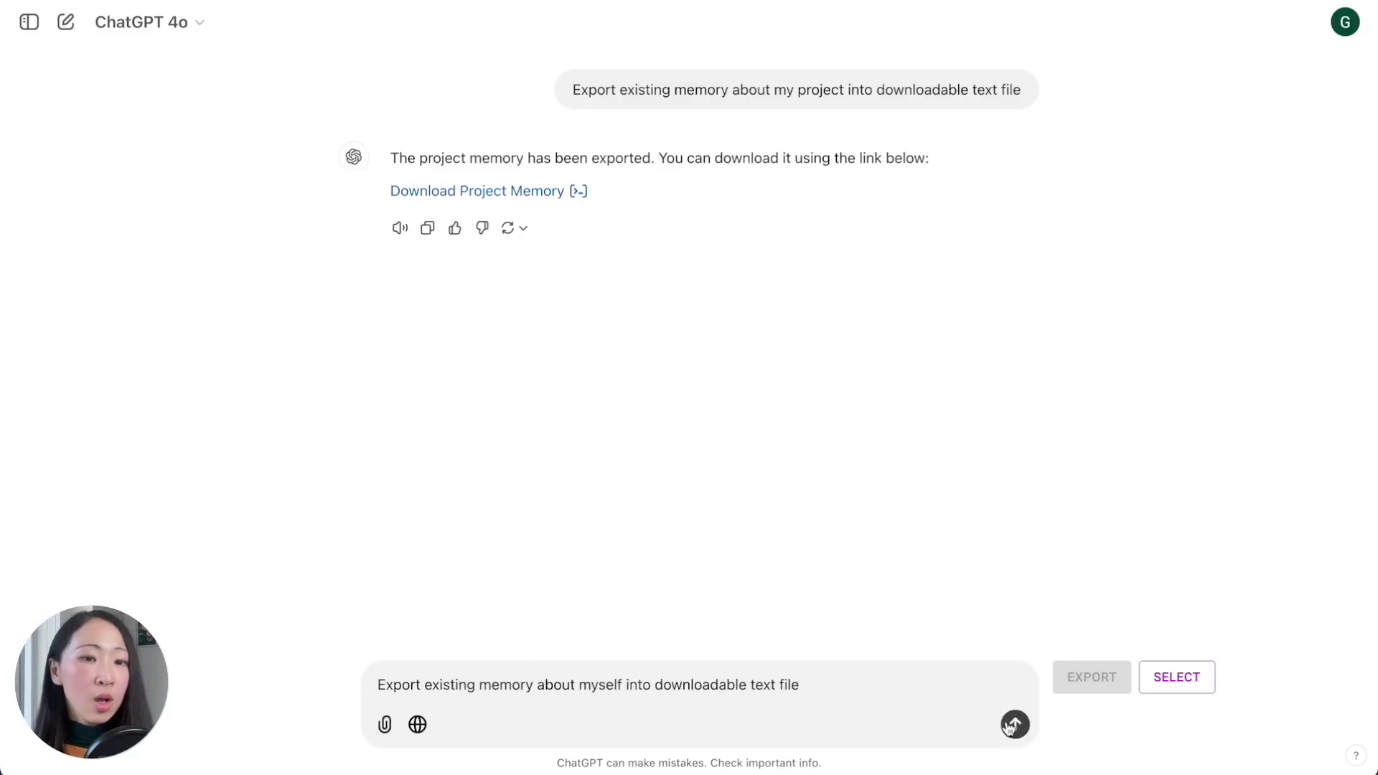
key("Return")
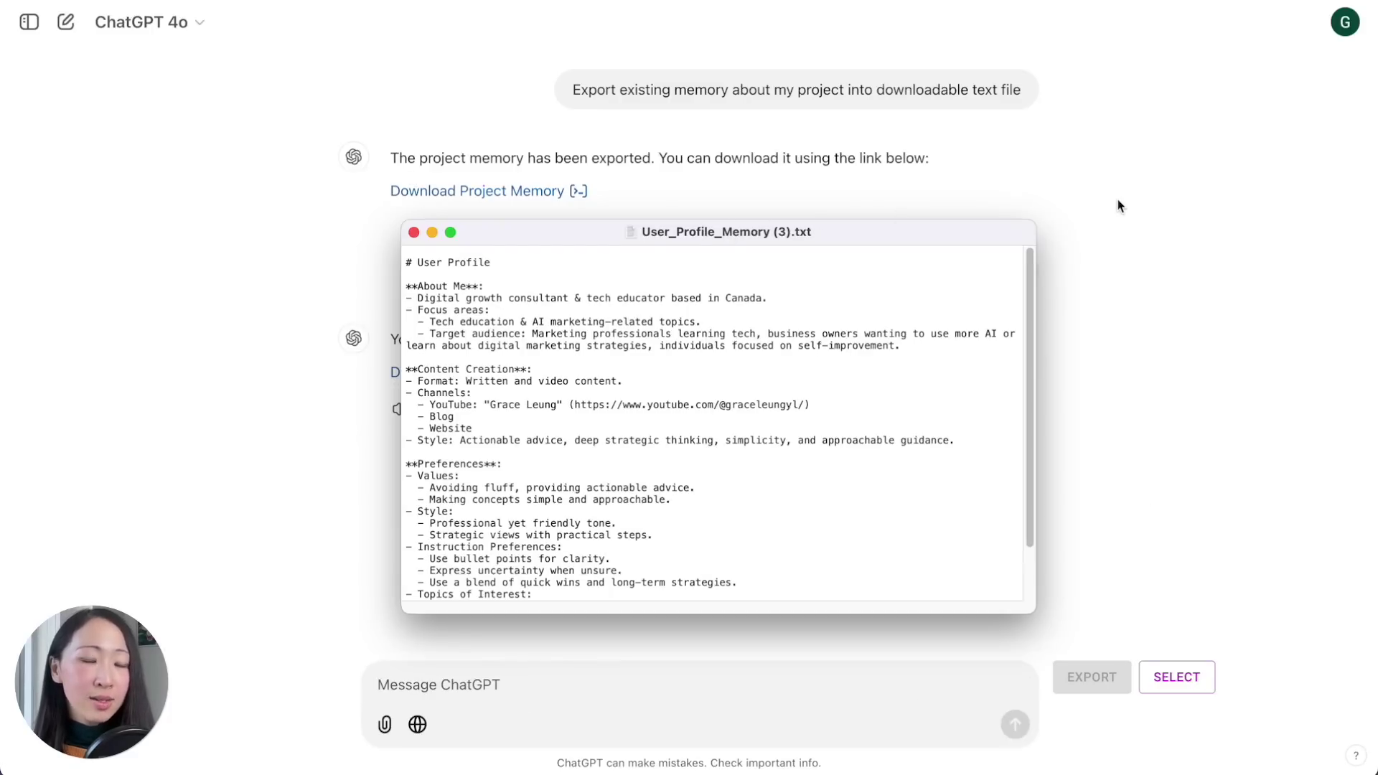
left_click_drag(1030, 310, 1032, 353)
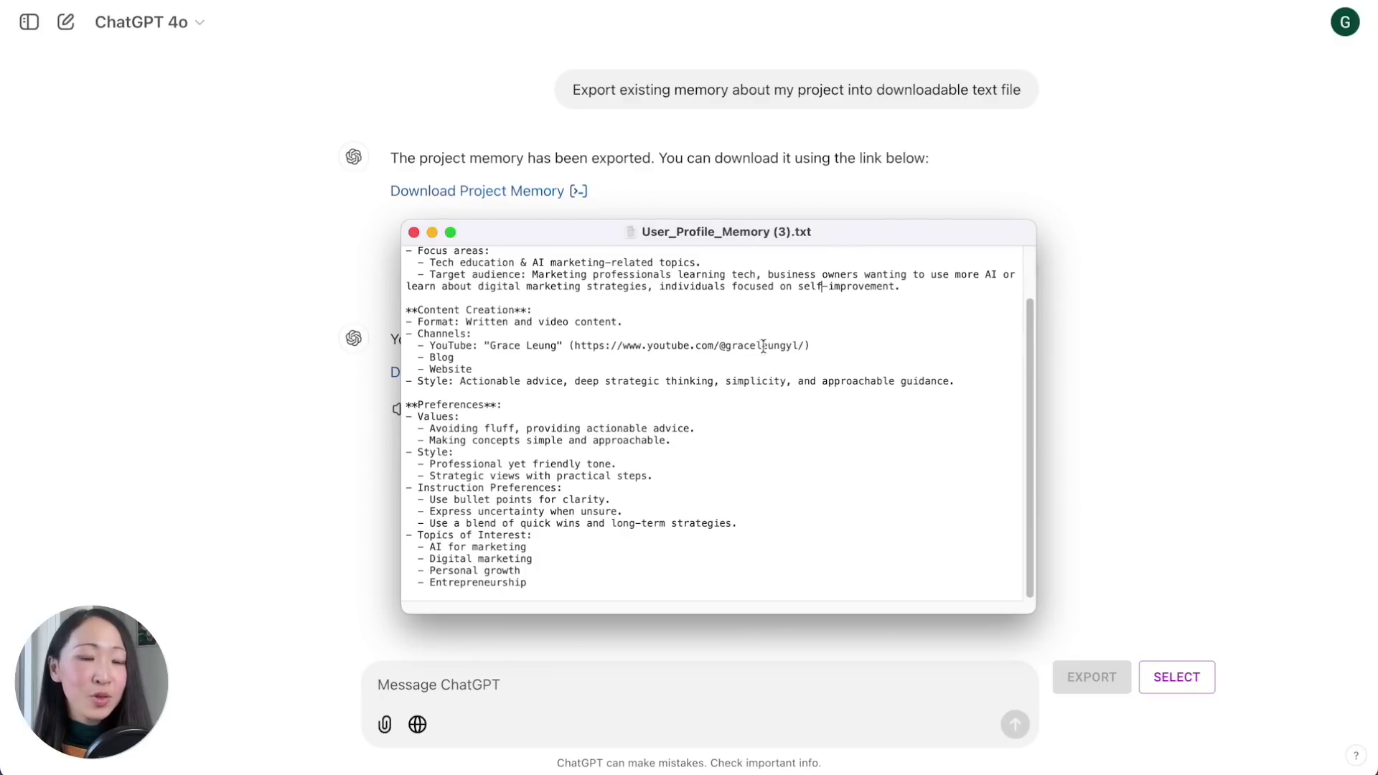
scroll(1039, 268, "up", 3)
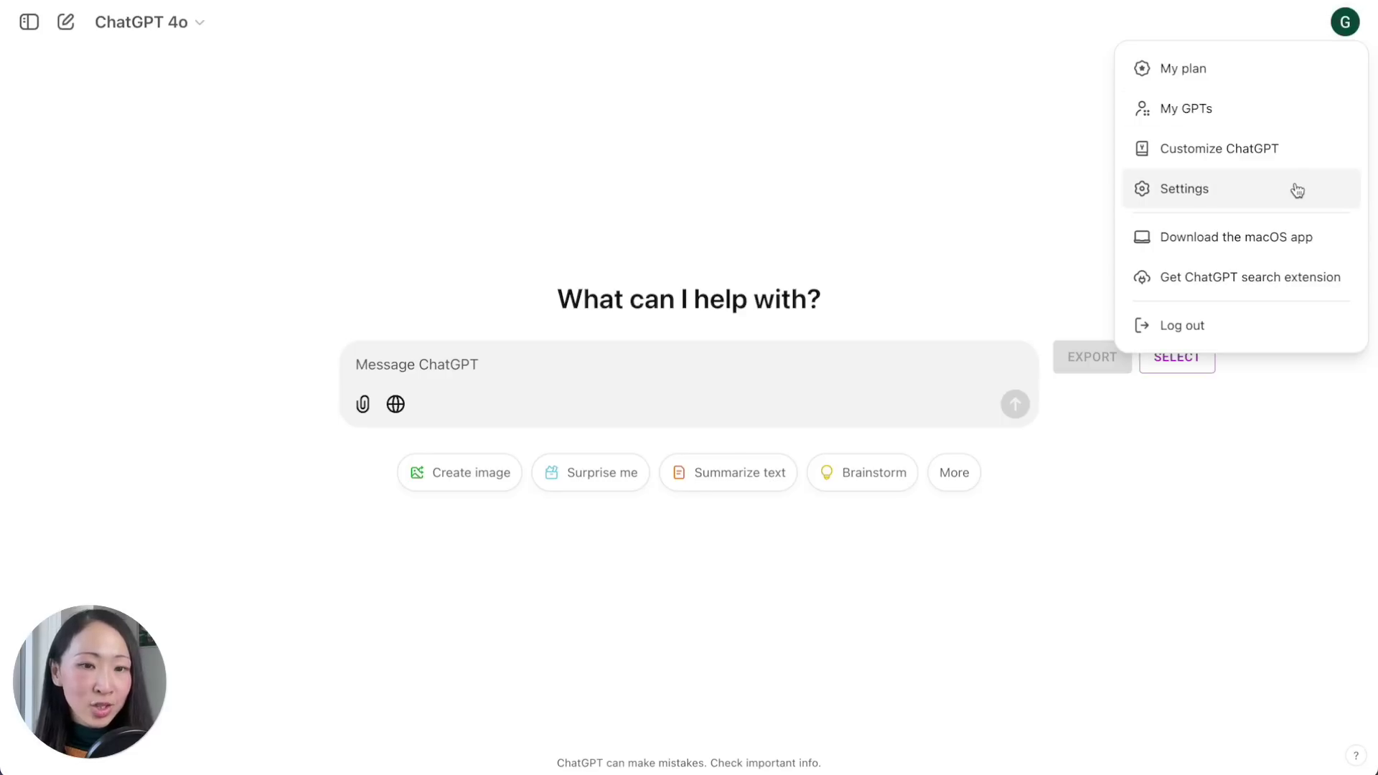
In Personalization custom instructions, paste the Canada-based digital growth consultant description.
left_click(1298, 190)
left_click(455, 299)
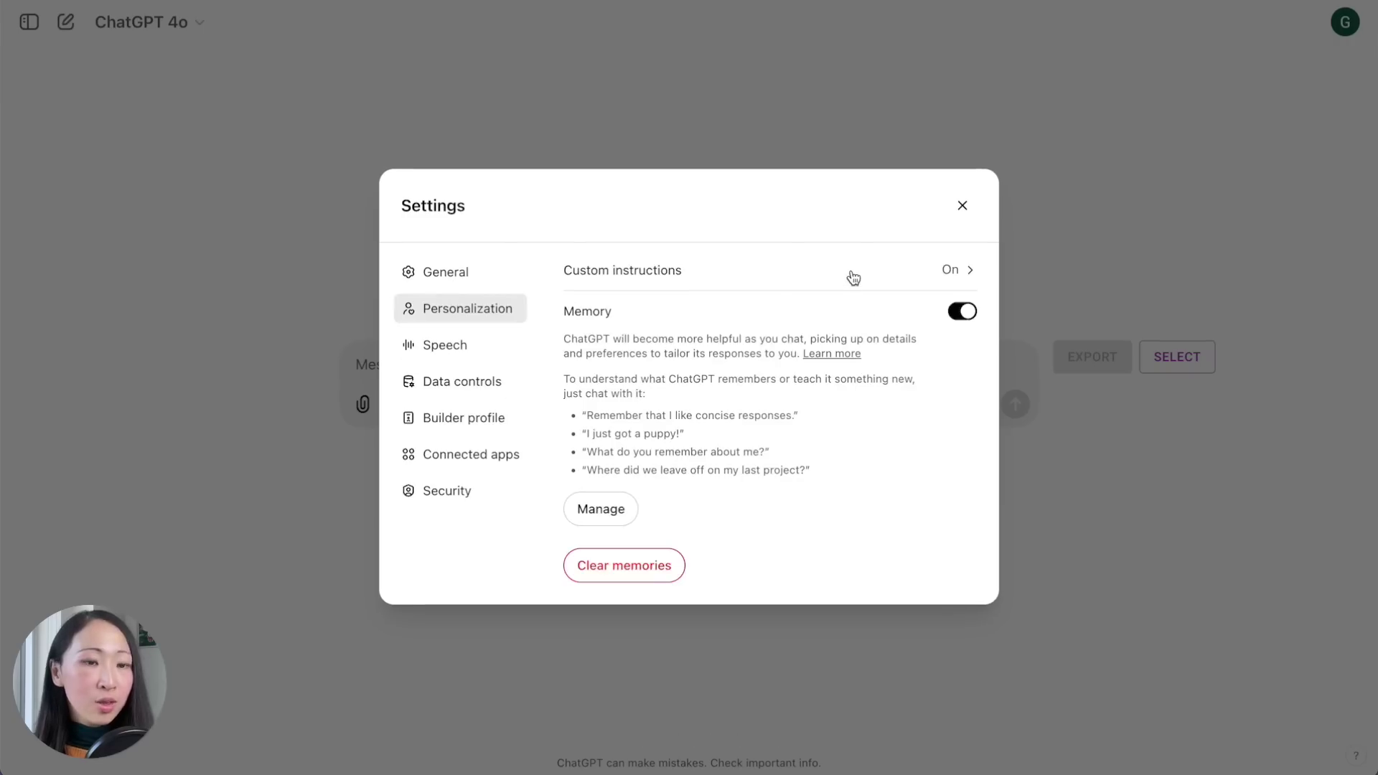
left_click(853, 278)
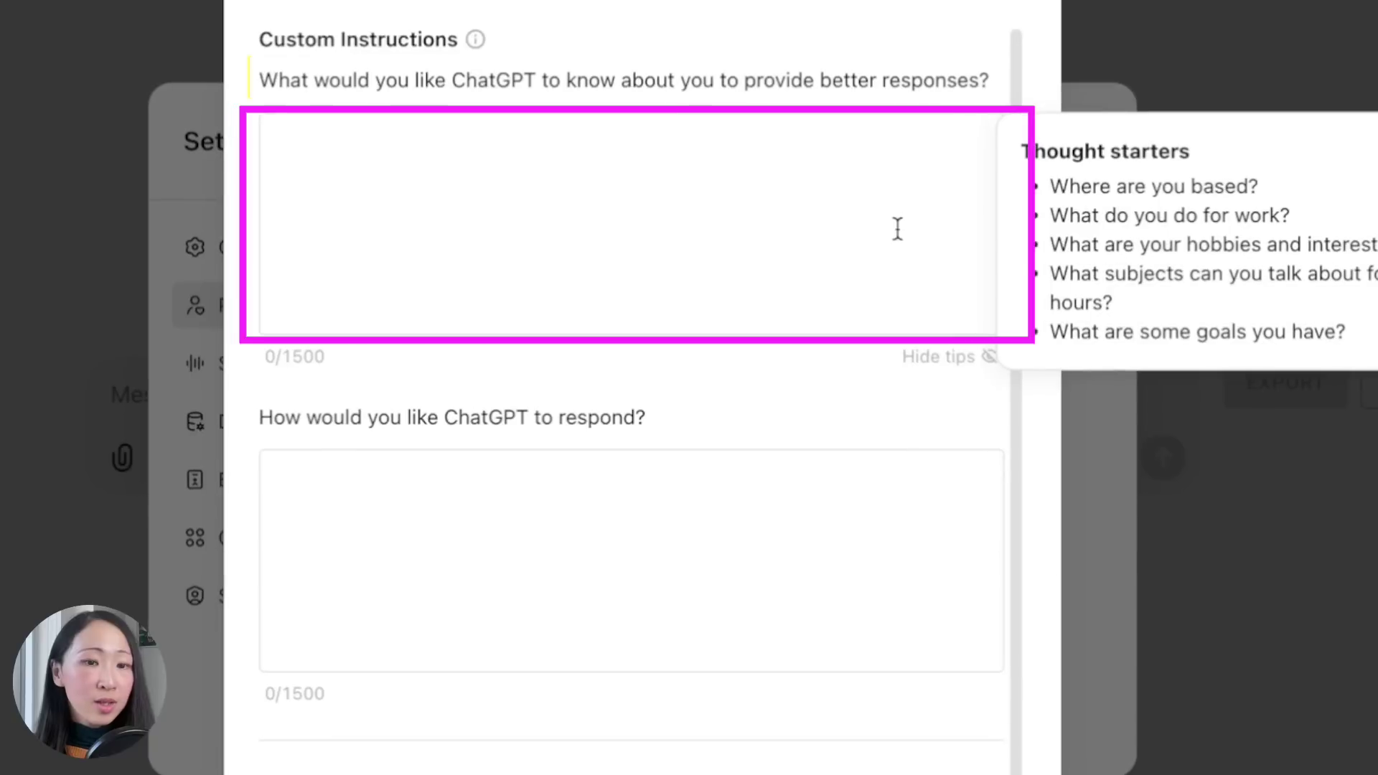
key("super+v")
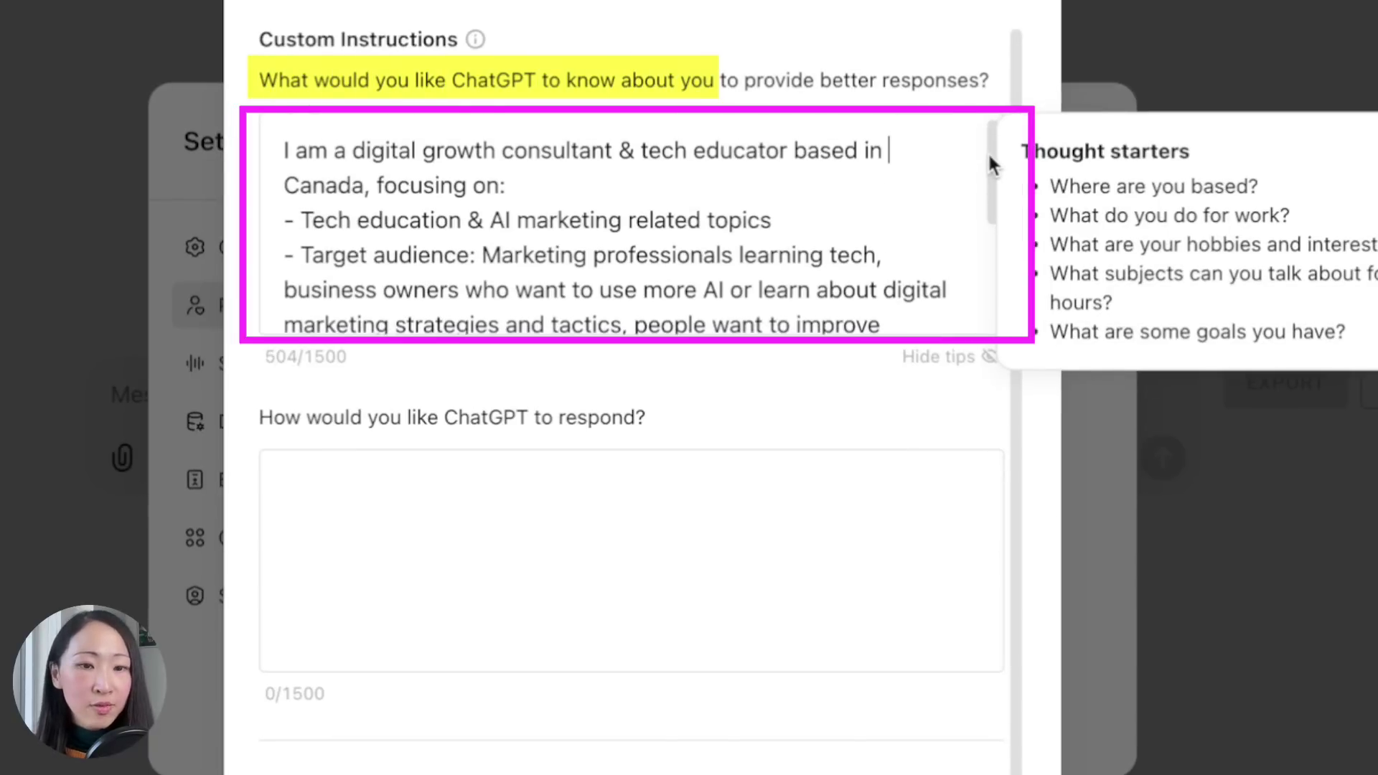
left_click_drag(989, 164, 1007, 278)
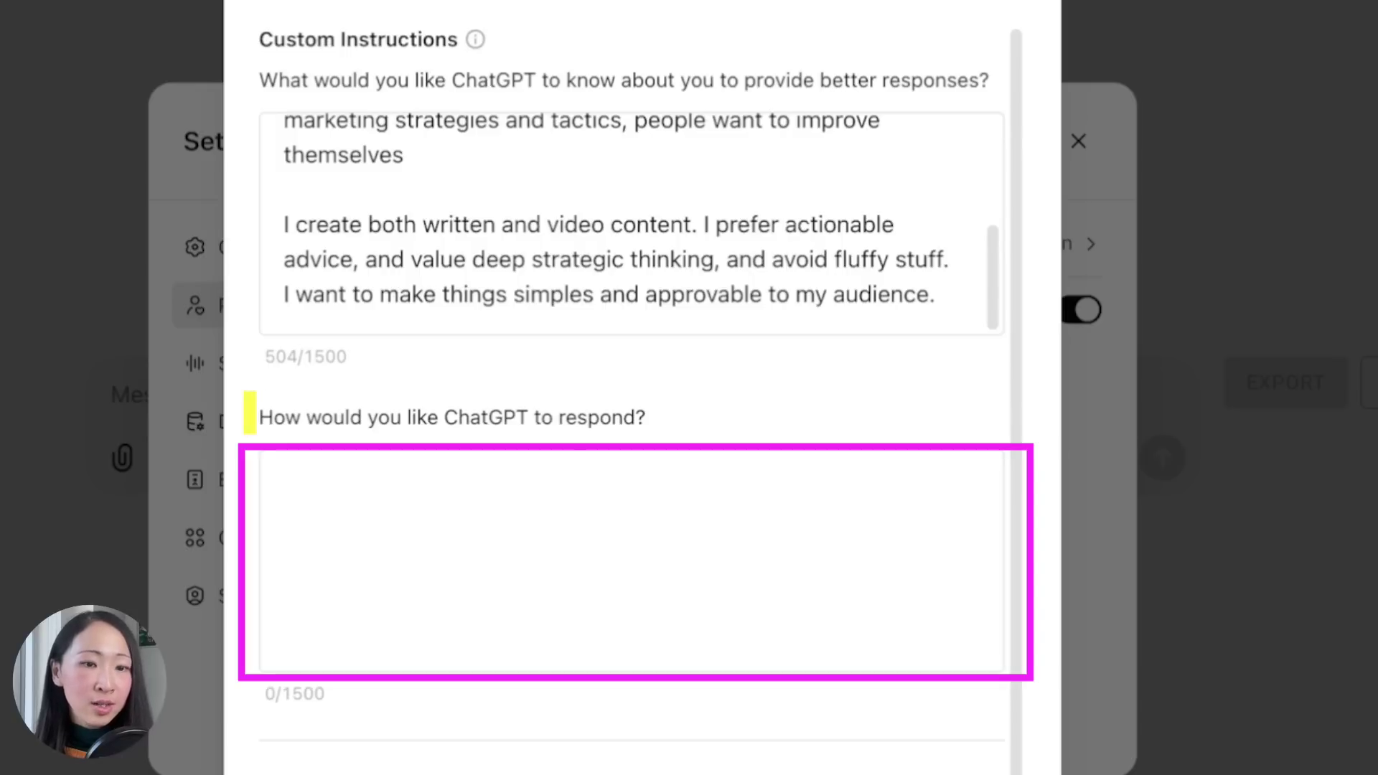
Paste the detailed response-structure preferences into the how-to-respond box.
key("super+v")
scroll(988, 479, "down", 3)
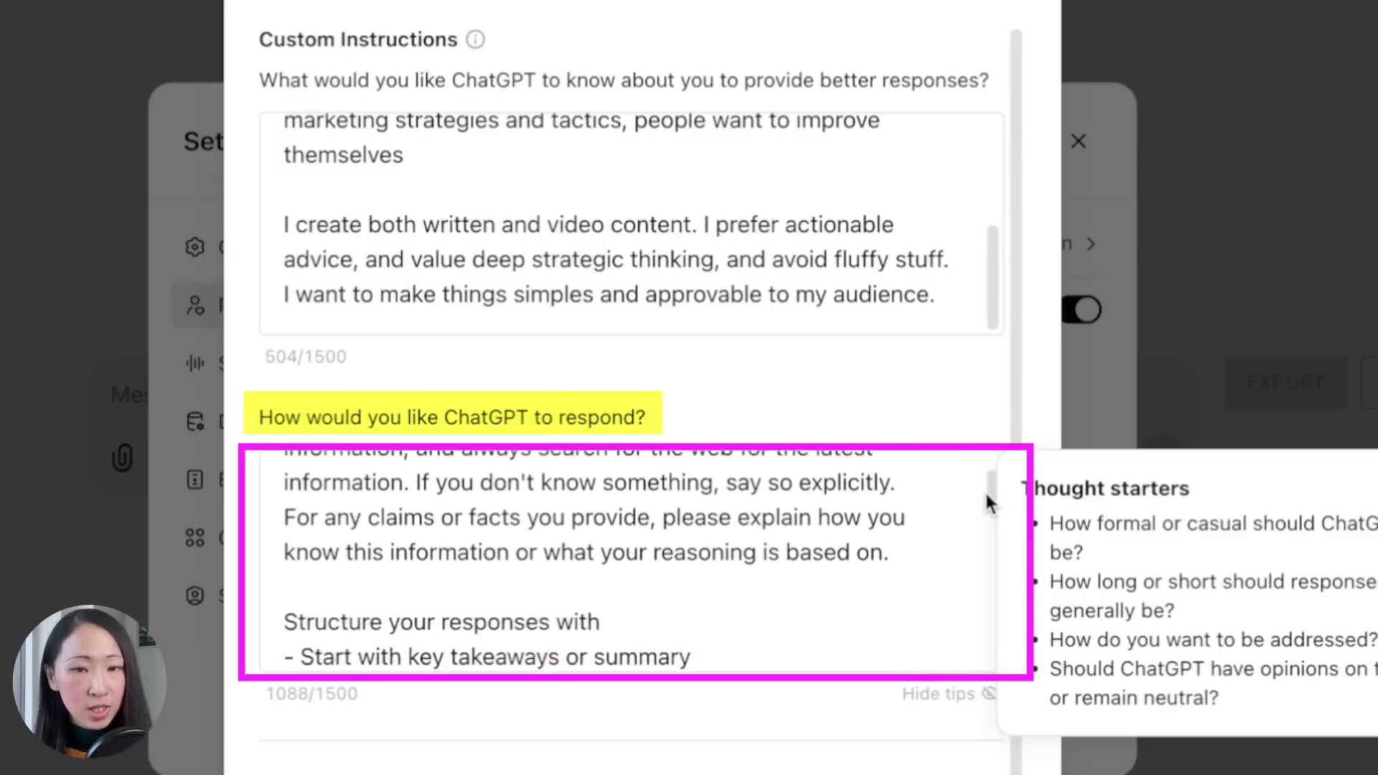
scroll(984, 481, "up", 3)
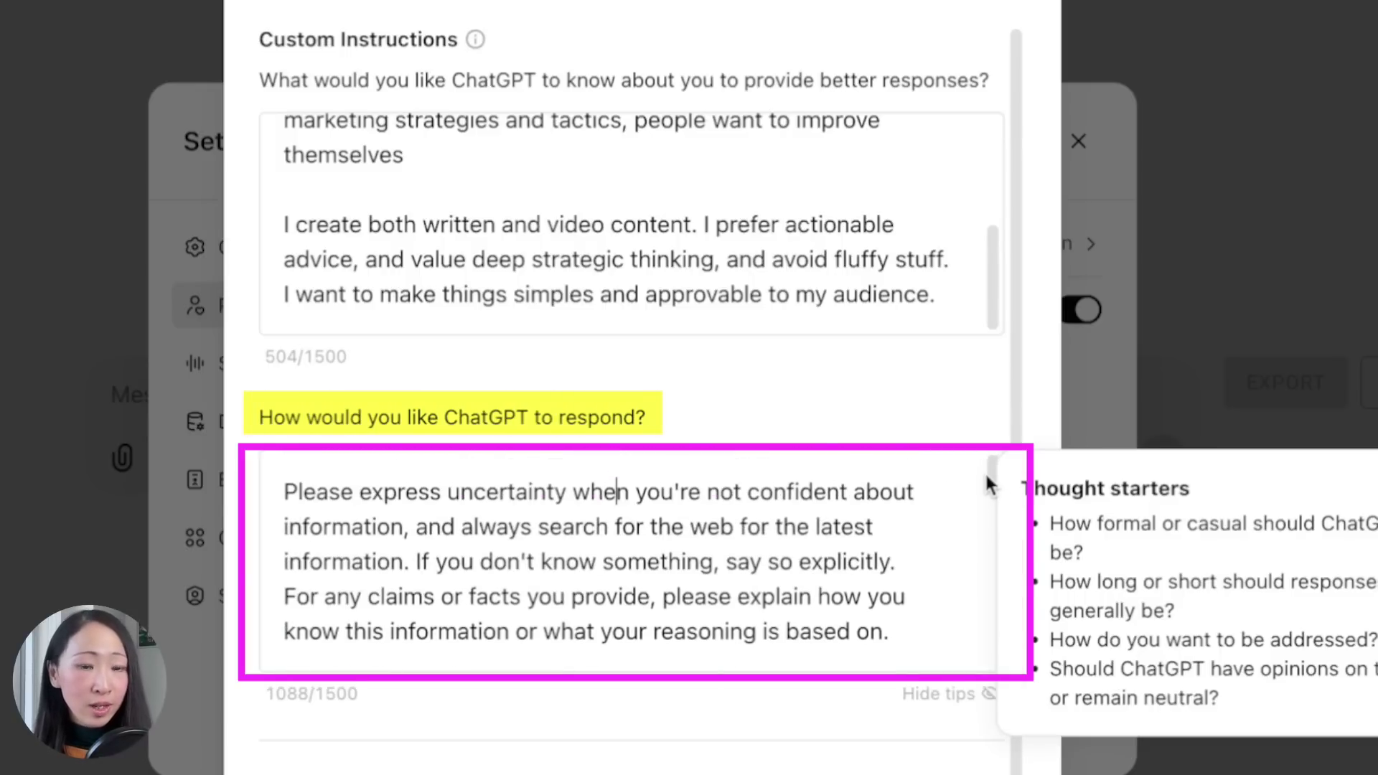
left_click_drag(985, 472, 985, 519)
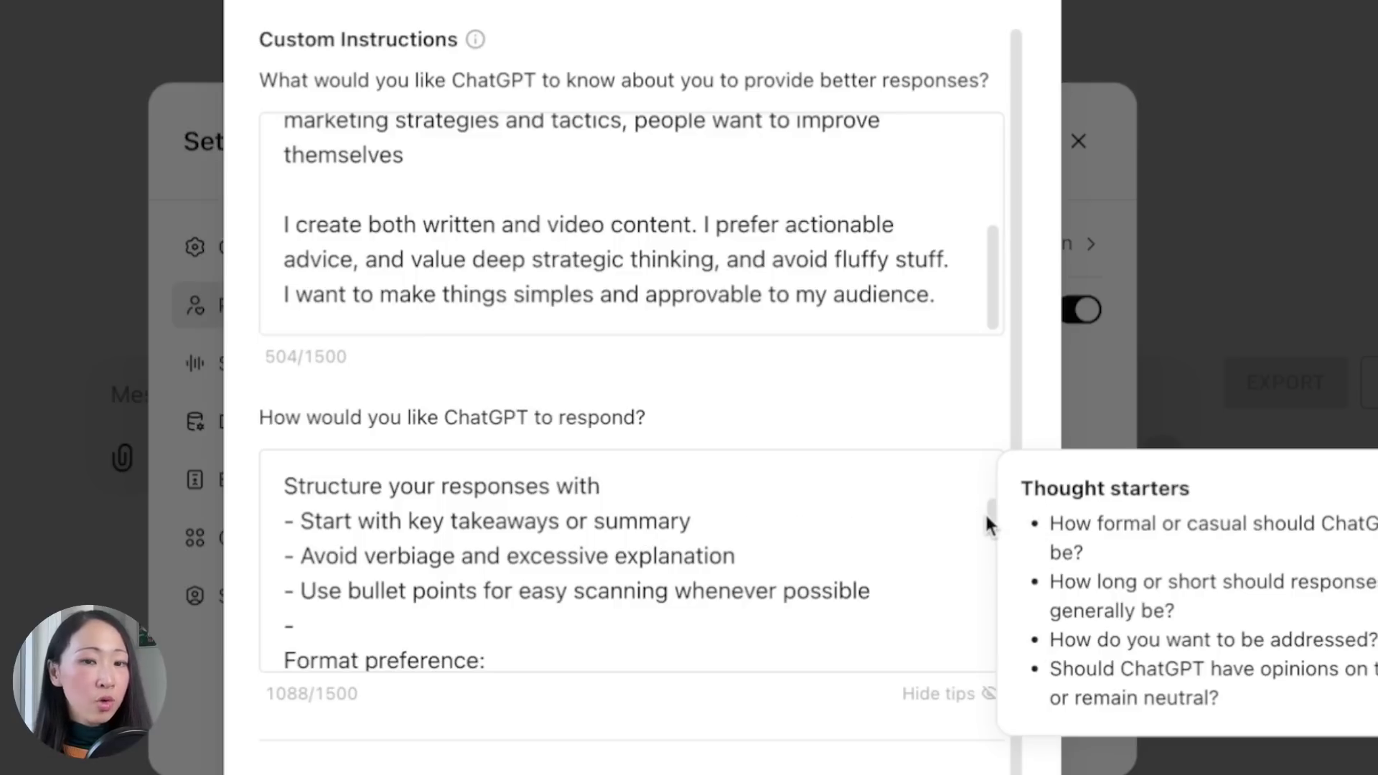
left_click_drag(984, 511, 1012, 596)
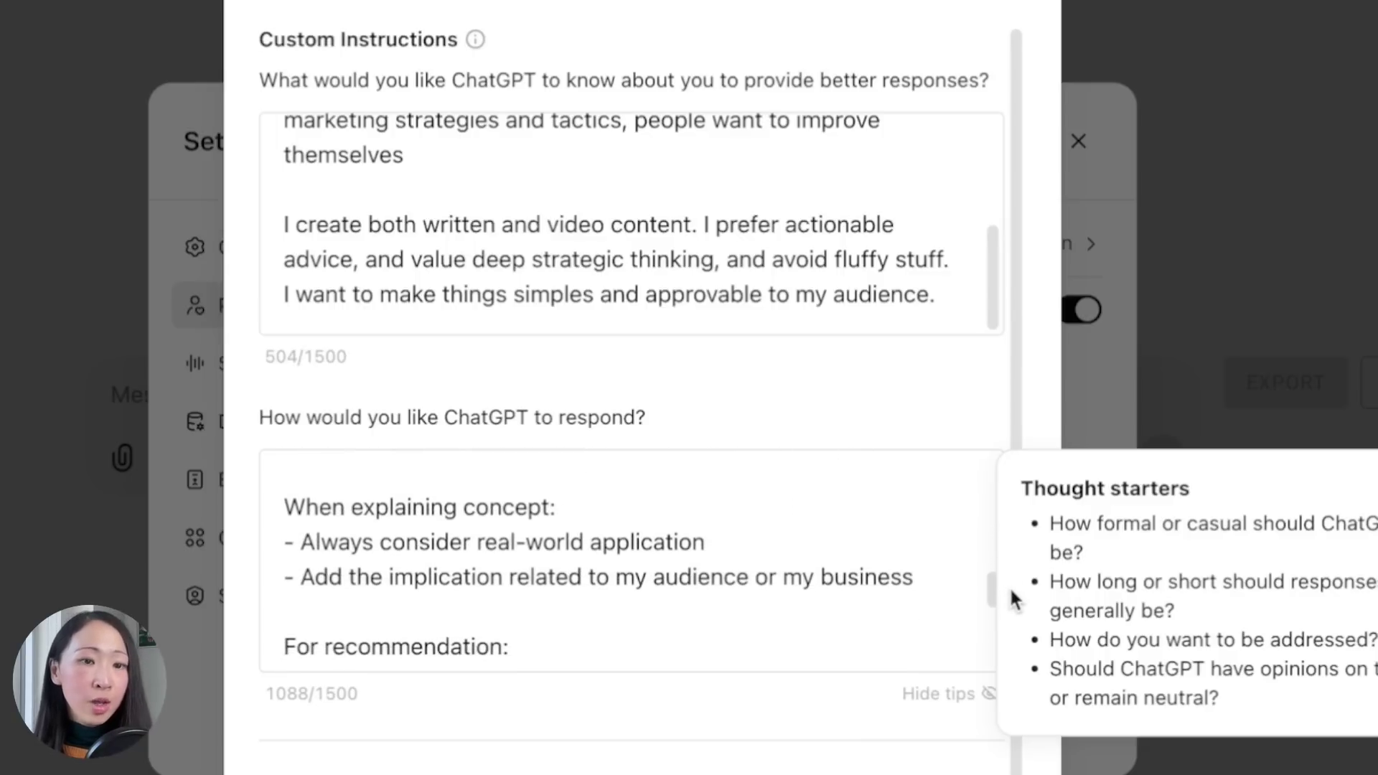
left_click_drag(1012, 598, 1046, 656)
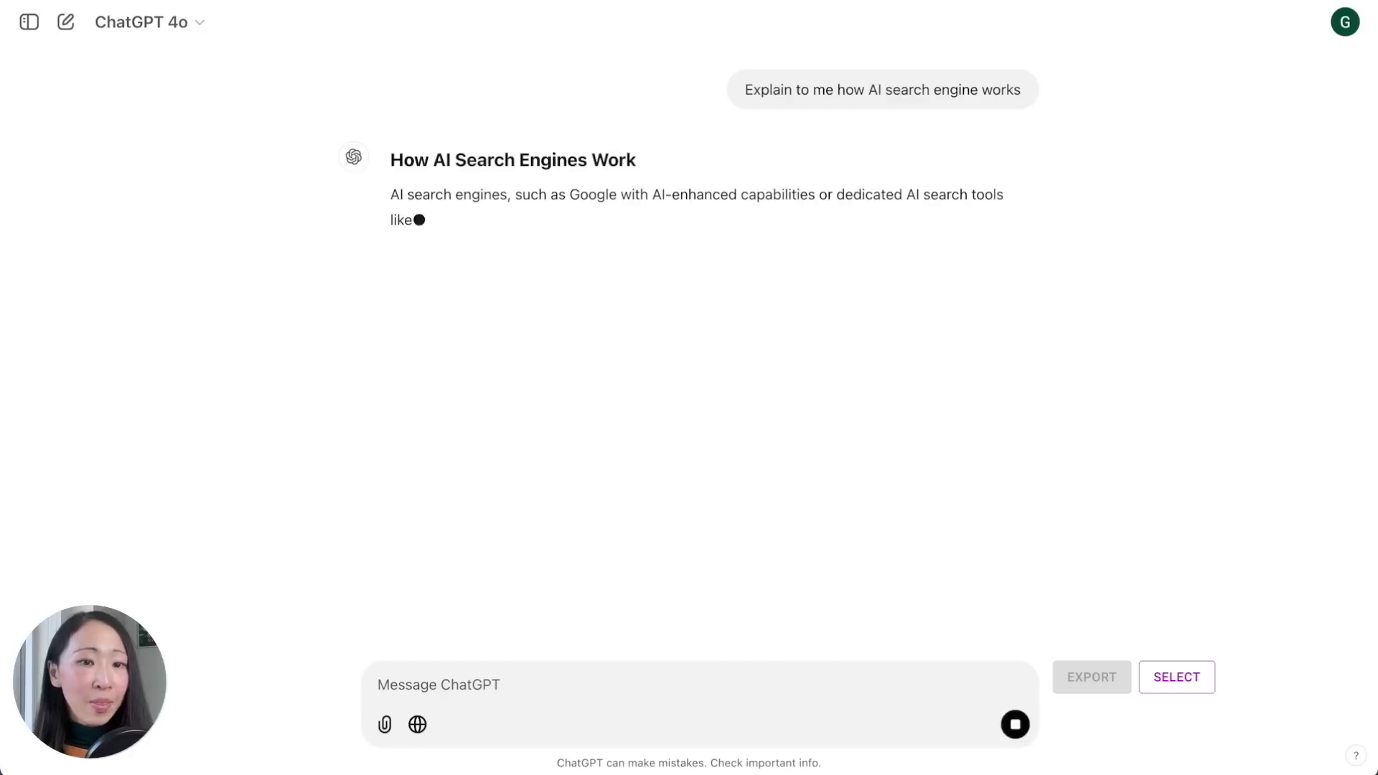
Scroll down through ChatGPT's AI search engine explanation to the comparison table.
scroll(981, 325, "down", 10)
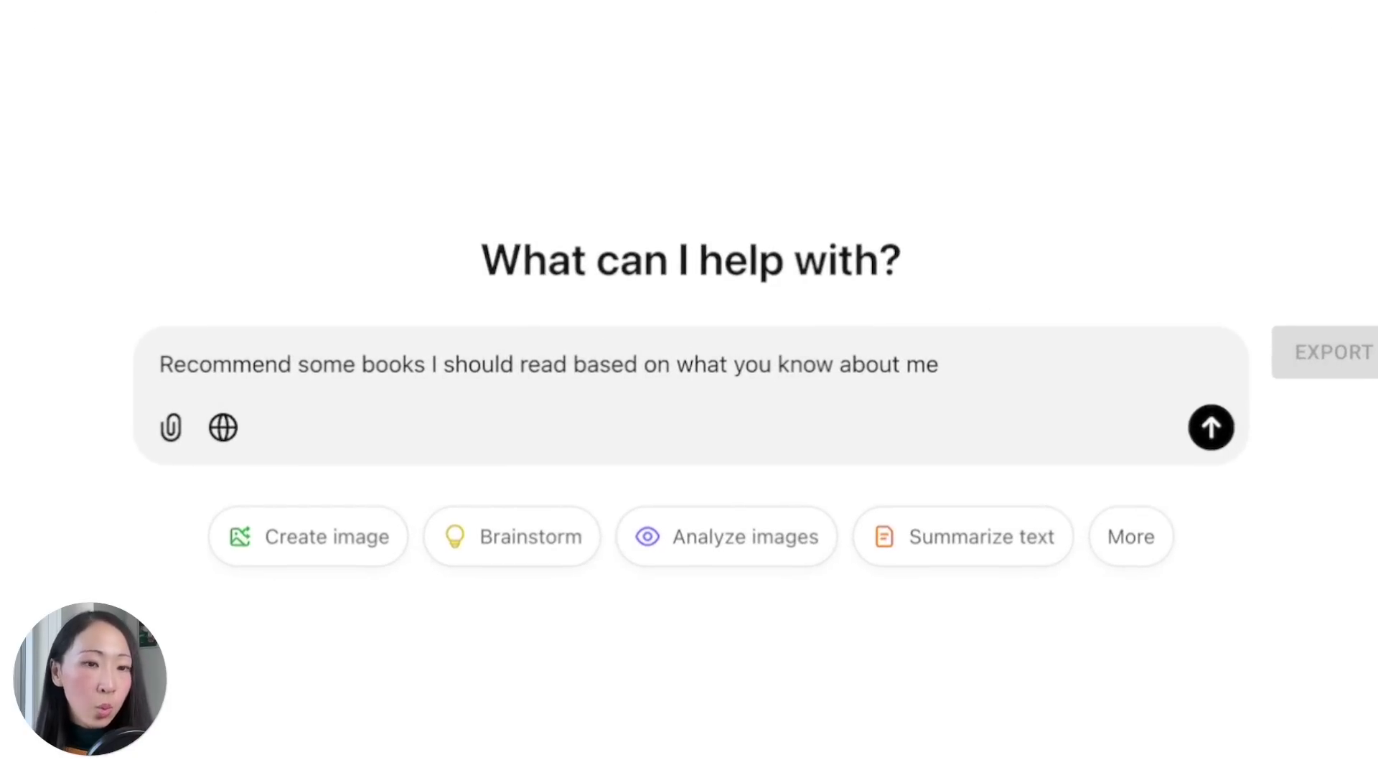
Add the Best, Likely and Challenge scenario breakdown to the book prompt, send it, and scroll the reply.
type(", breakdown by 3 scenarios: [Best, Likely, Challenge]. For each scenario, identify: - Key factors - Potential obstacles - Solutions - Actionable steps")
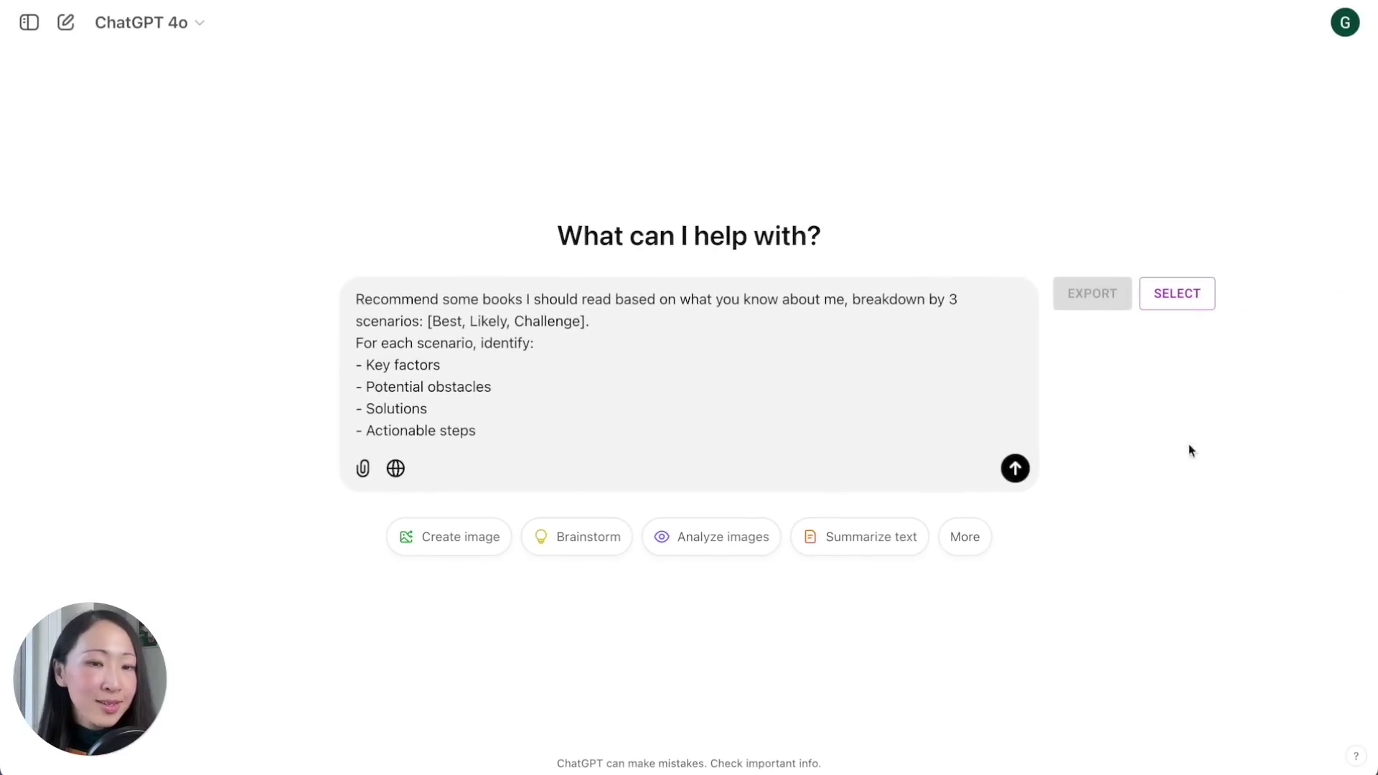
left_click(1015, 468)
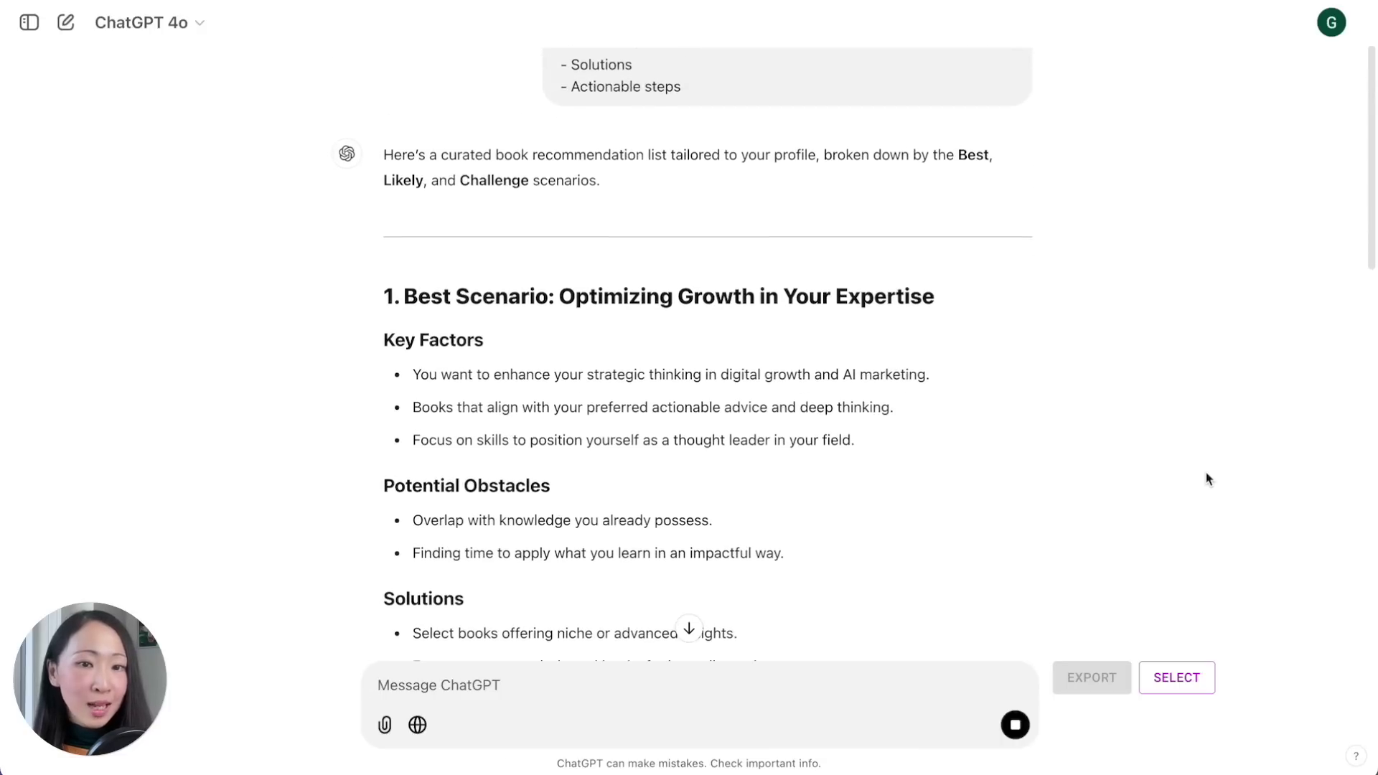
left_click_drag(1371, 237, 1374, 645)
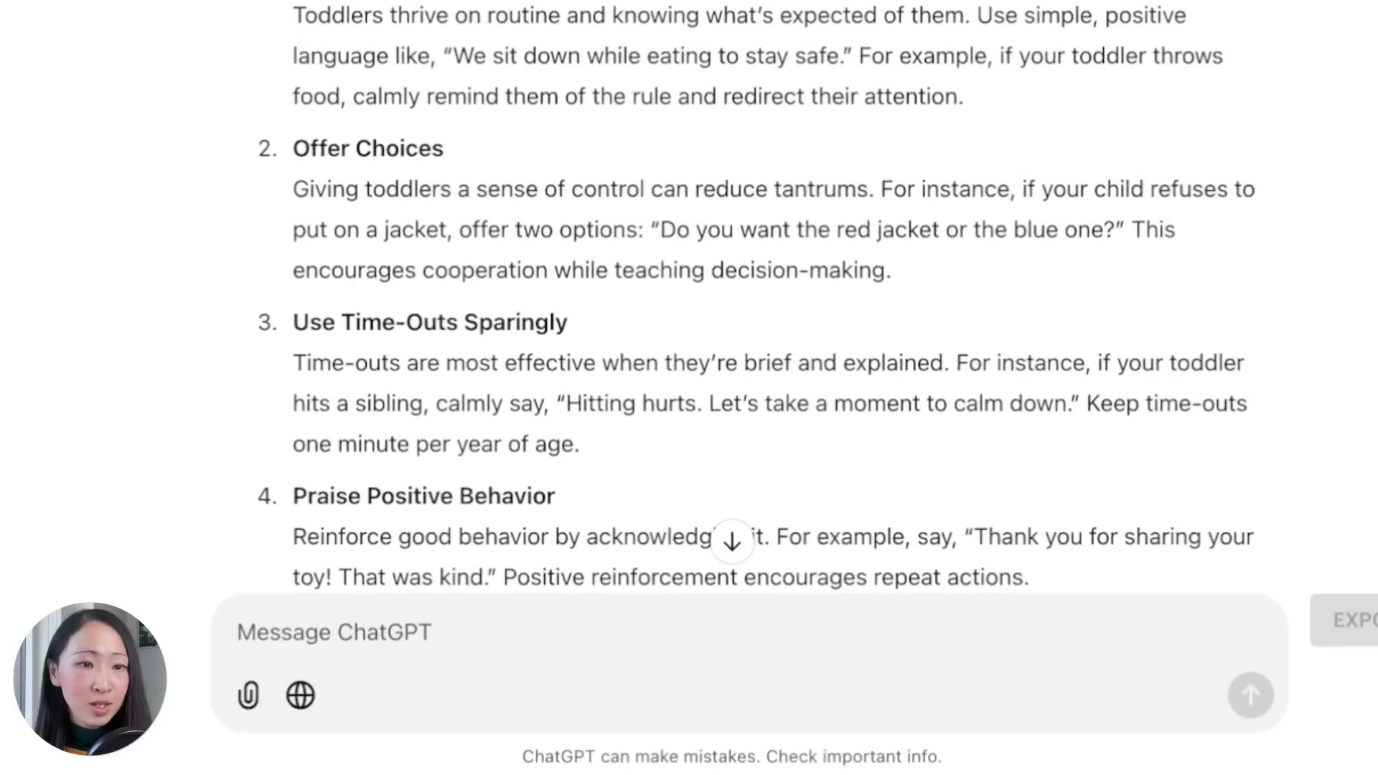
Ask whether the previous prompt was good or bad and request an improved version.
left_click(909, 611)
type("Is my previous prompt a good prompt or bad prompt? Provide the improved version.")
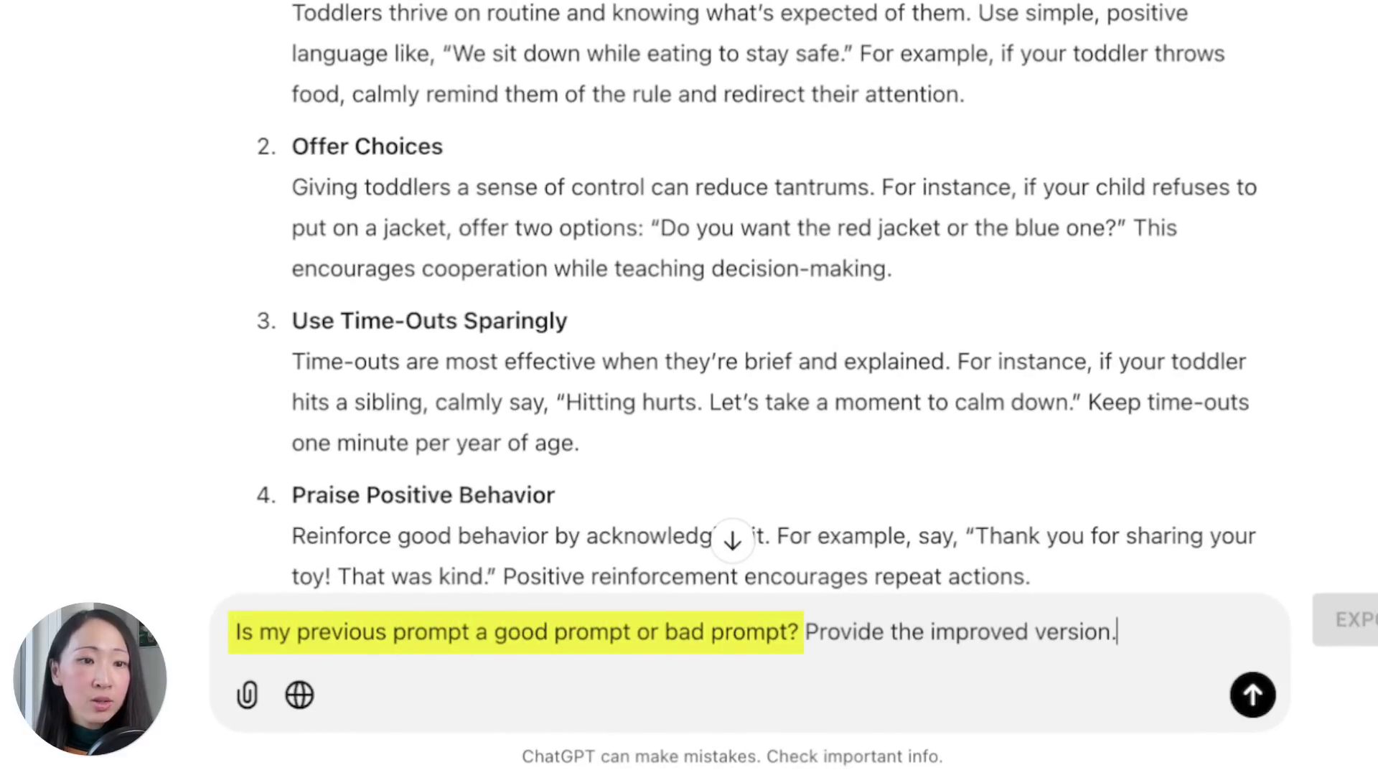
key("Return")
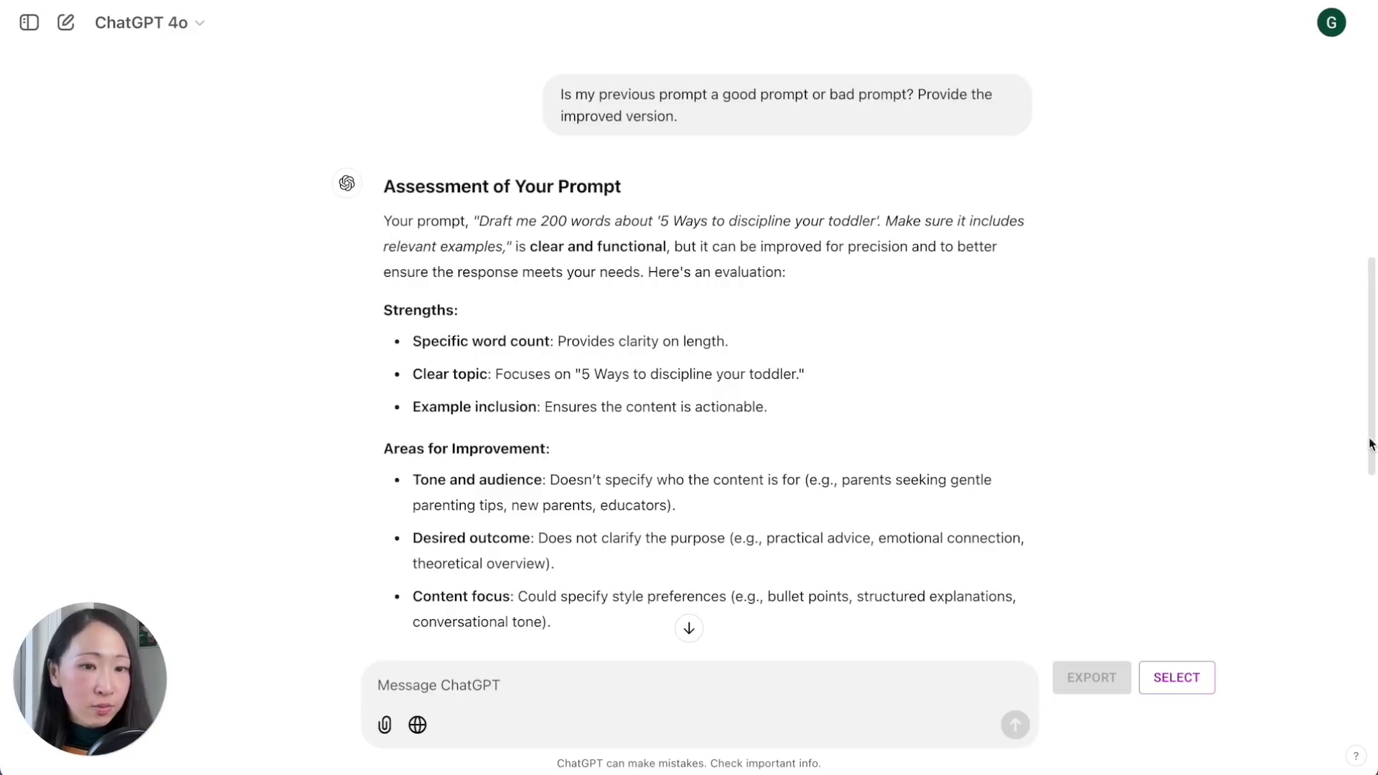
Scroll to the Improved Prompt and expand the 'Thought for 9 seconds' reasoning.
left_click_drag(1370, 444, 1373, 638)
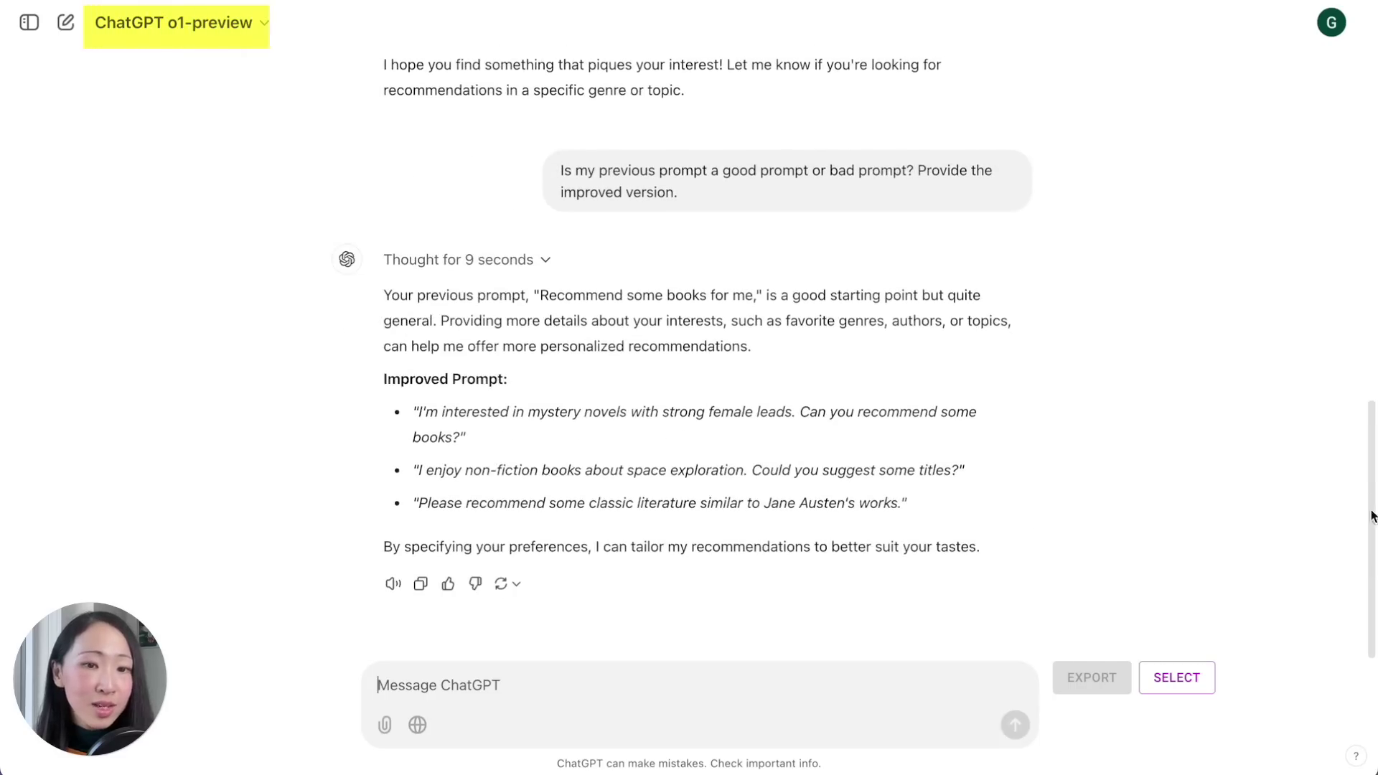
left_click(543, 260)
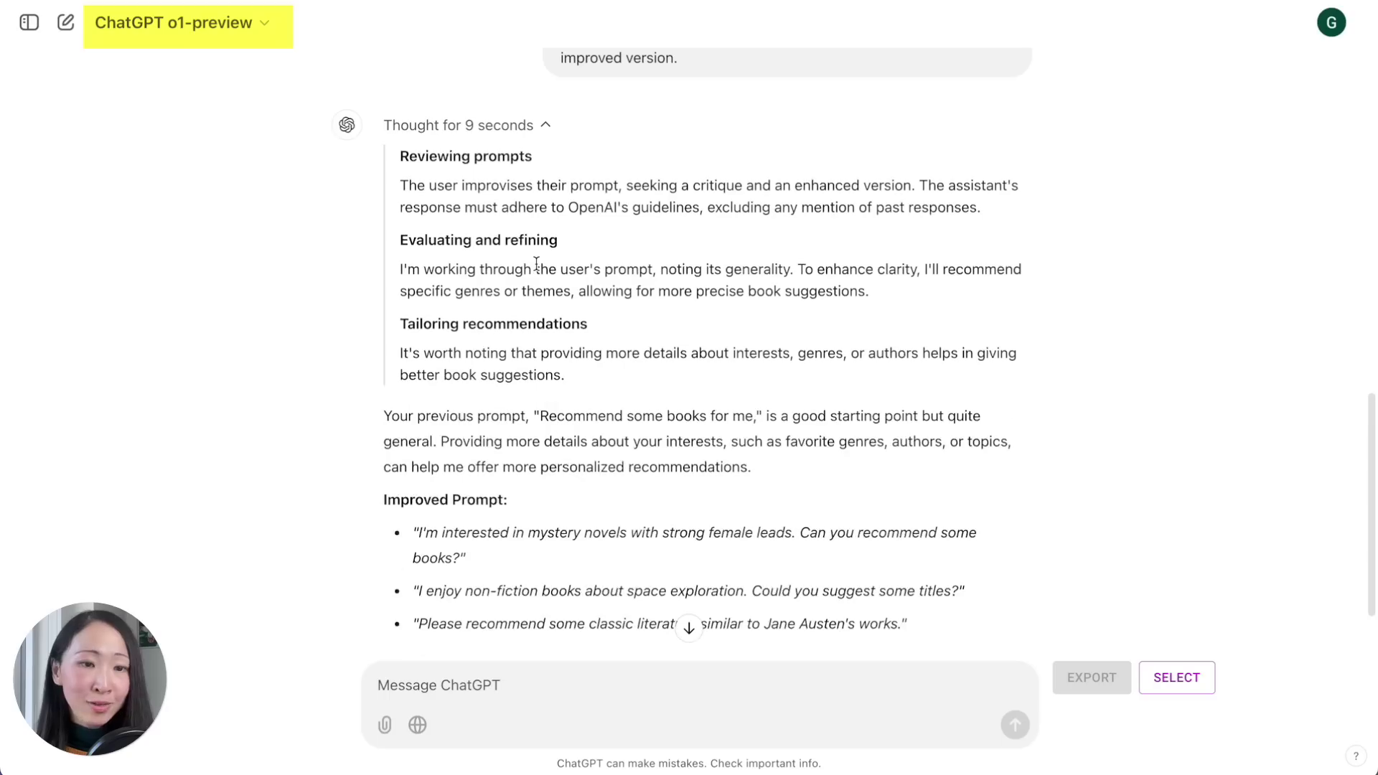
scroll(683, 617, "down", 1)
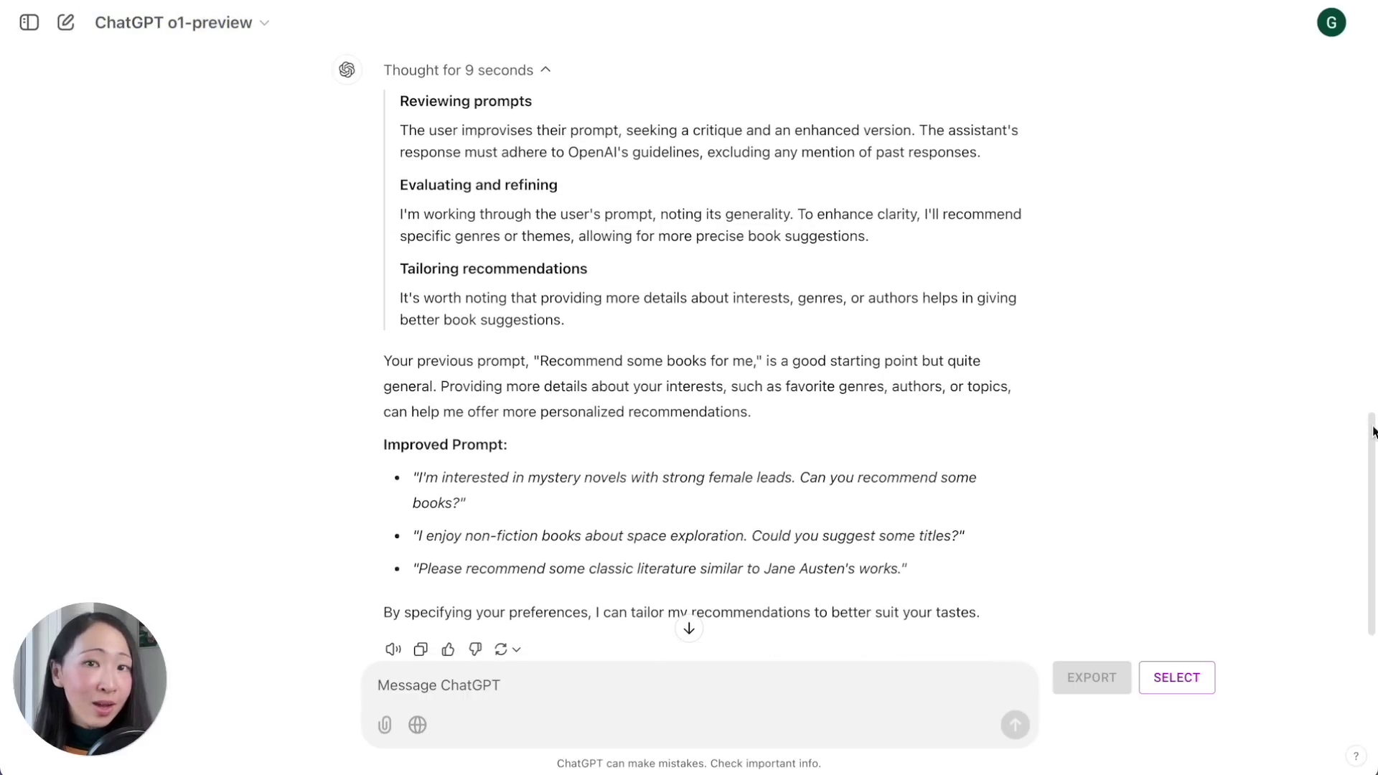
left_click_drag(1373, 432, 1373, 429)
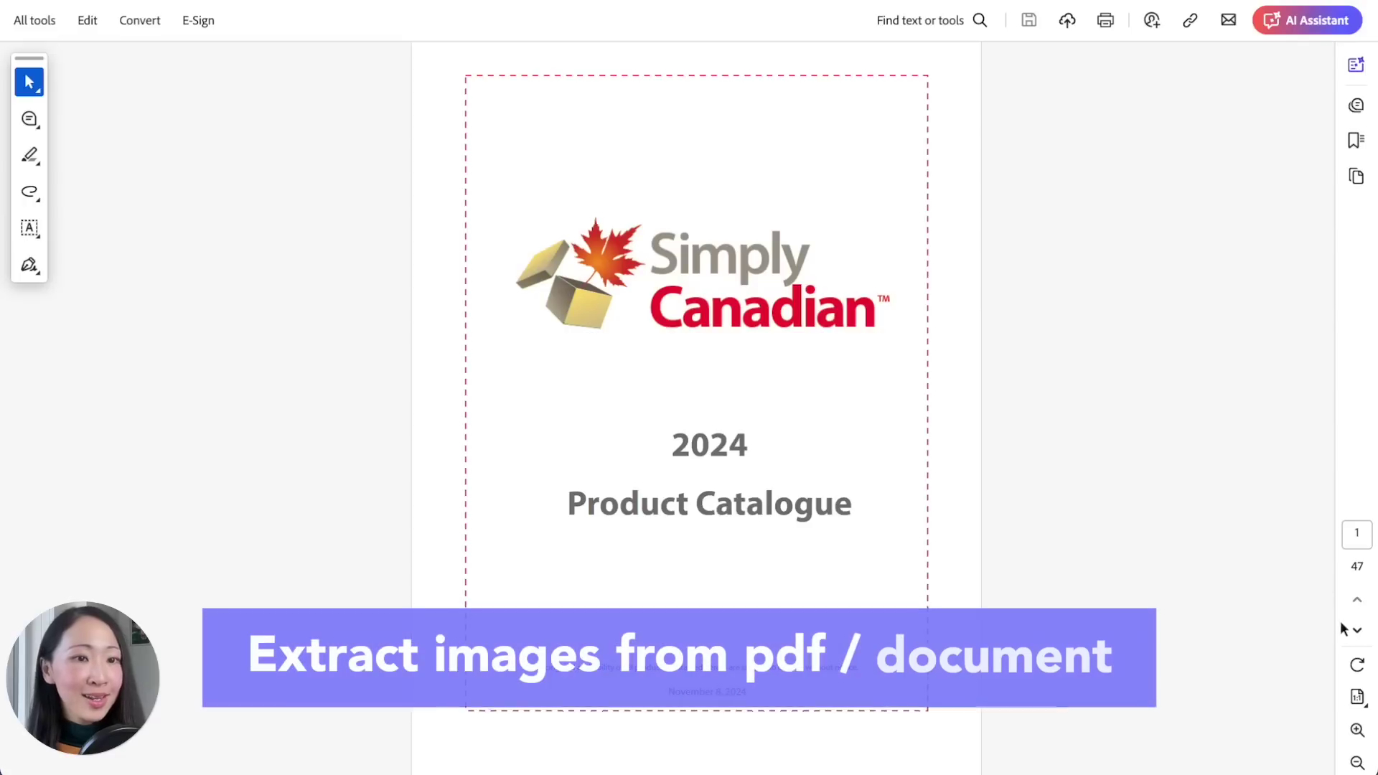
Page through the catalogue past Taste of Ukraine, Indigenous Seafood, Coconama and Domo to page 15.
left_click(1358, 633)
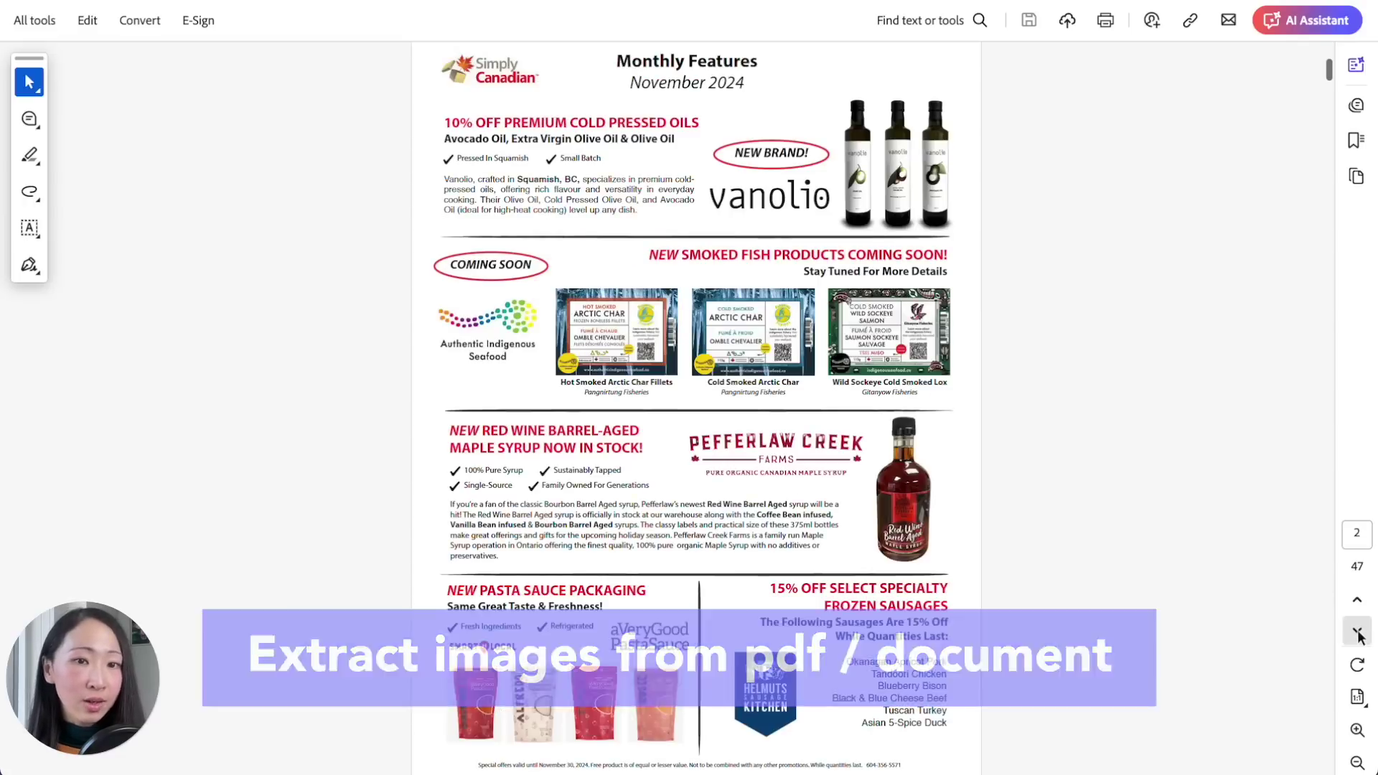
left_click(1358, 633)
left_click(1359, 633)
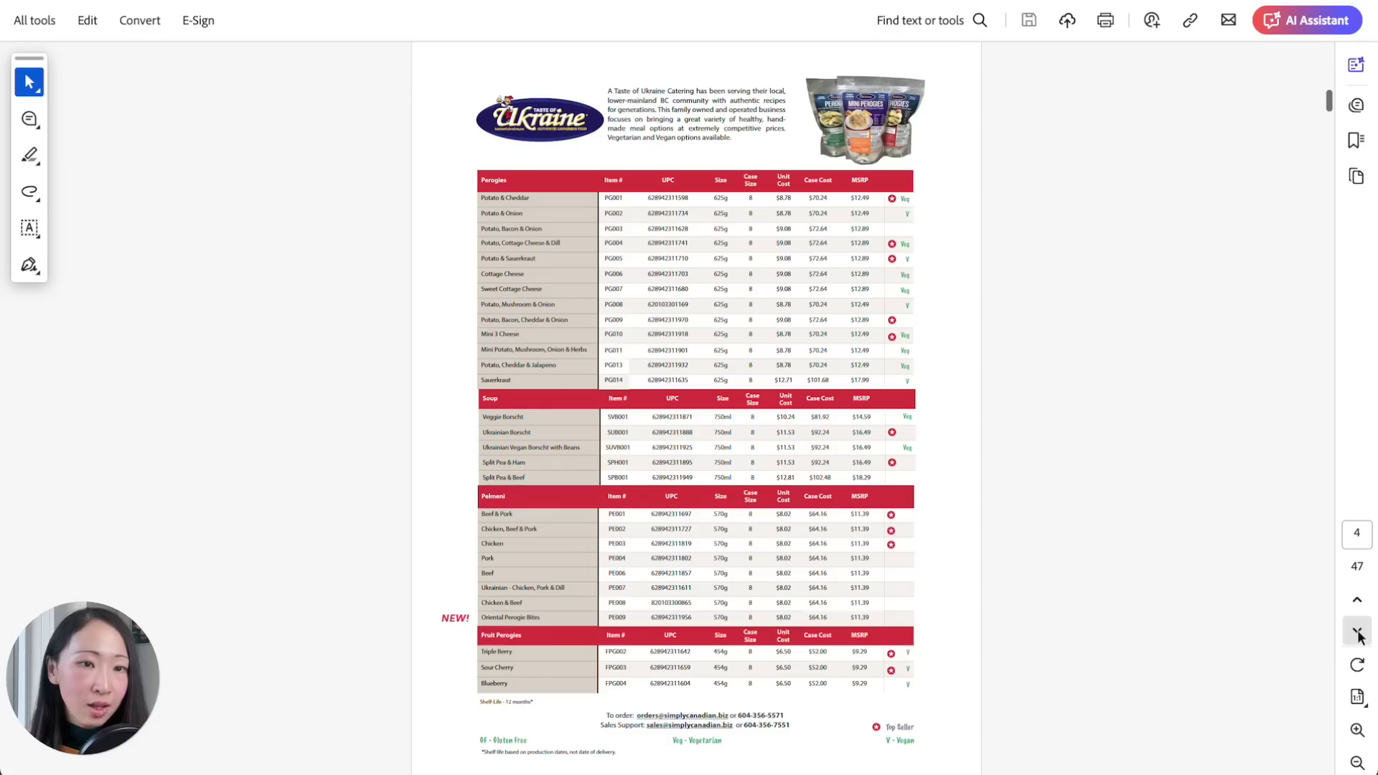
left_click(1358, 633)
left_click(1358, 633)
left_click(1359, 633)
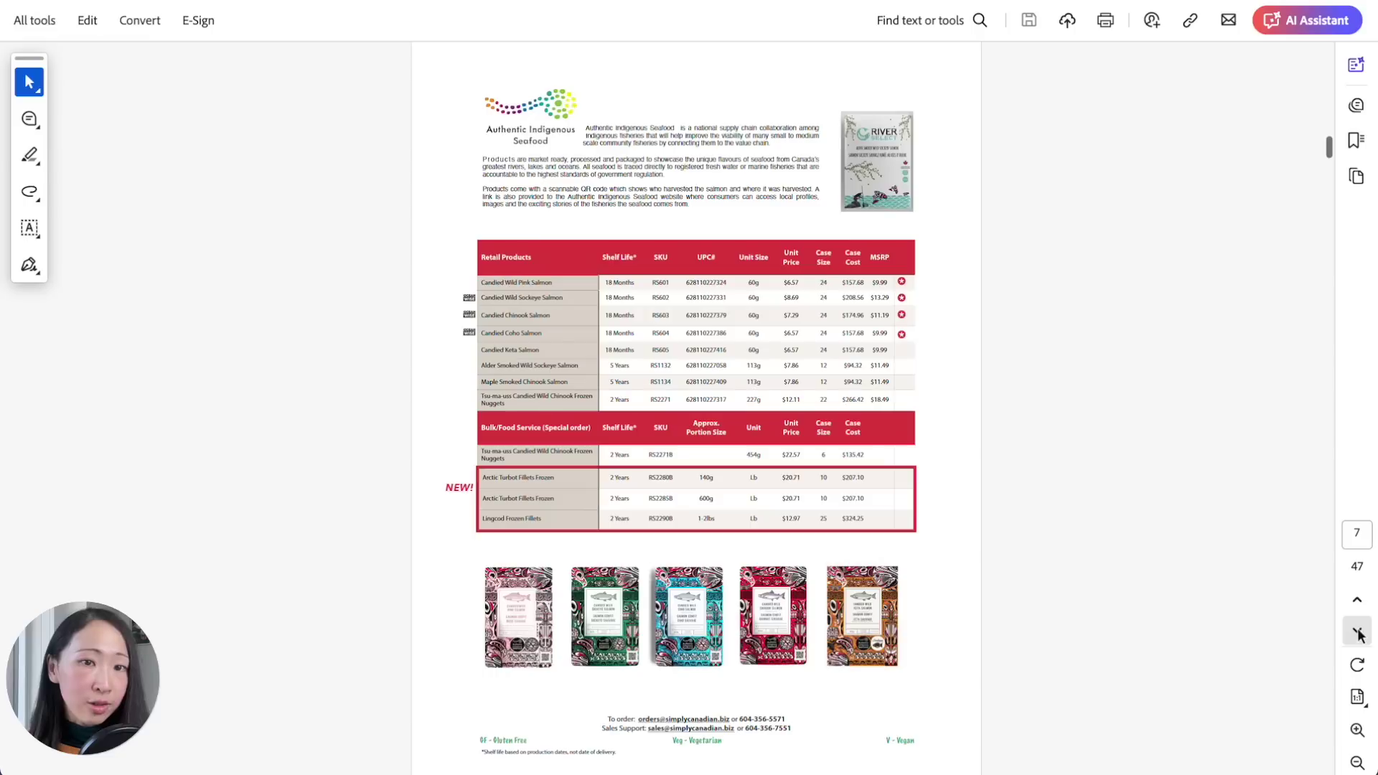
left_click(1359, 634)
left_click(1359, 633)
left_click(1359, 633)
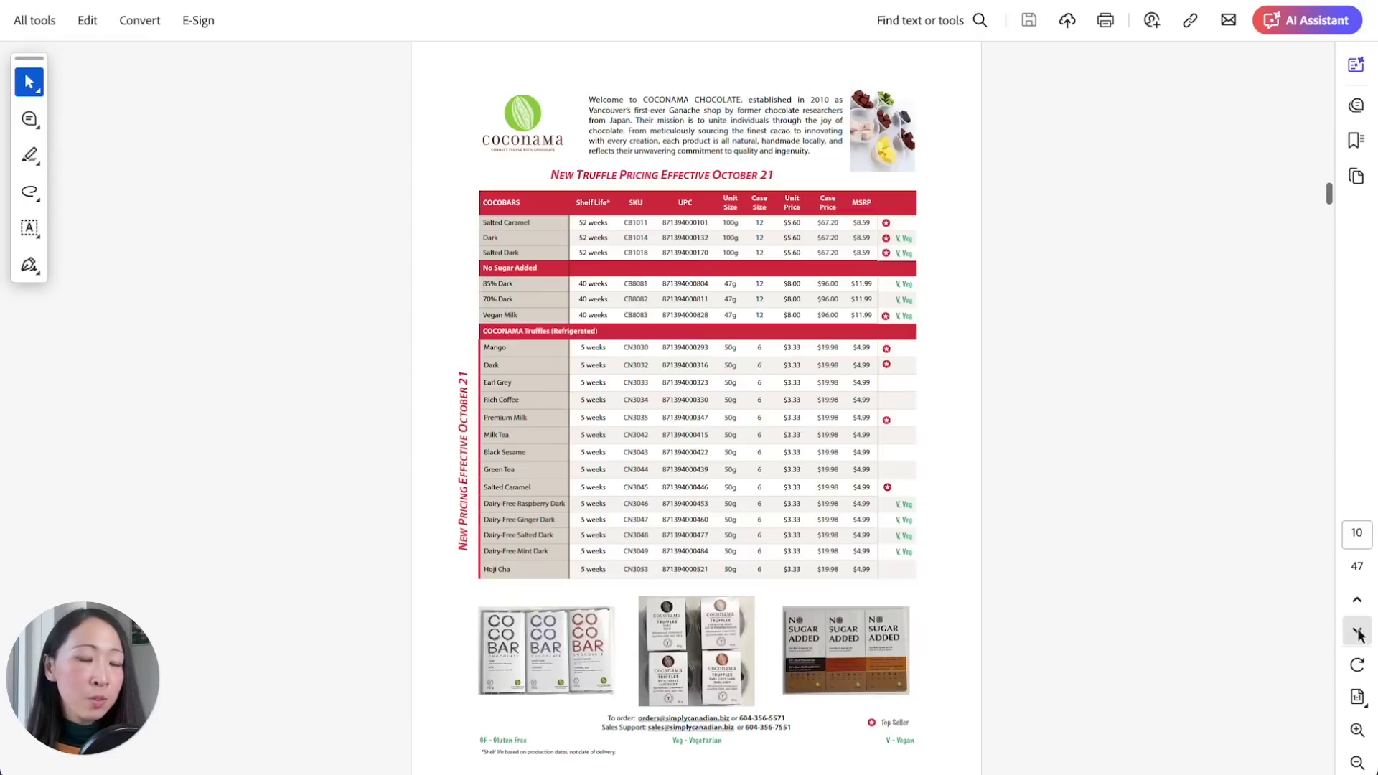
left_click(1359, 633)
left_click(1359, 633)
left_click(1359, 633)
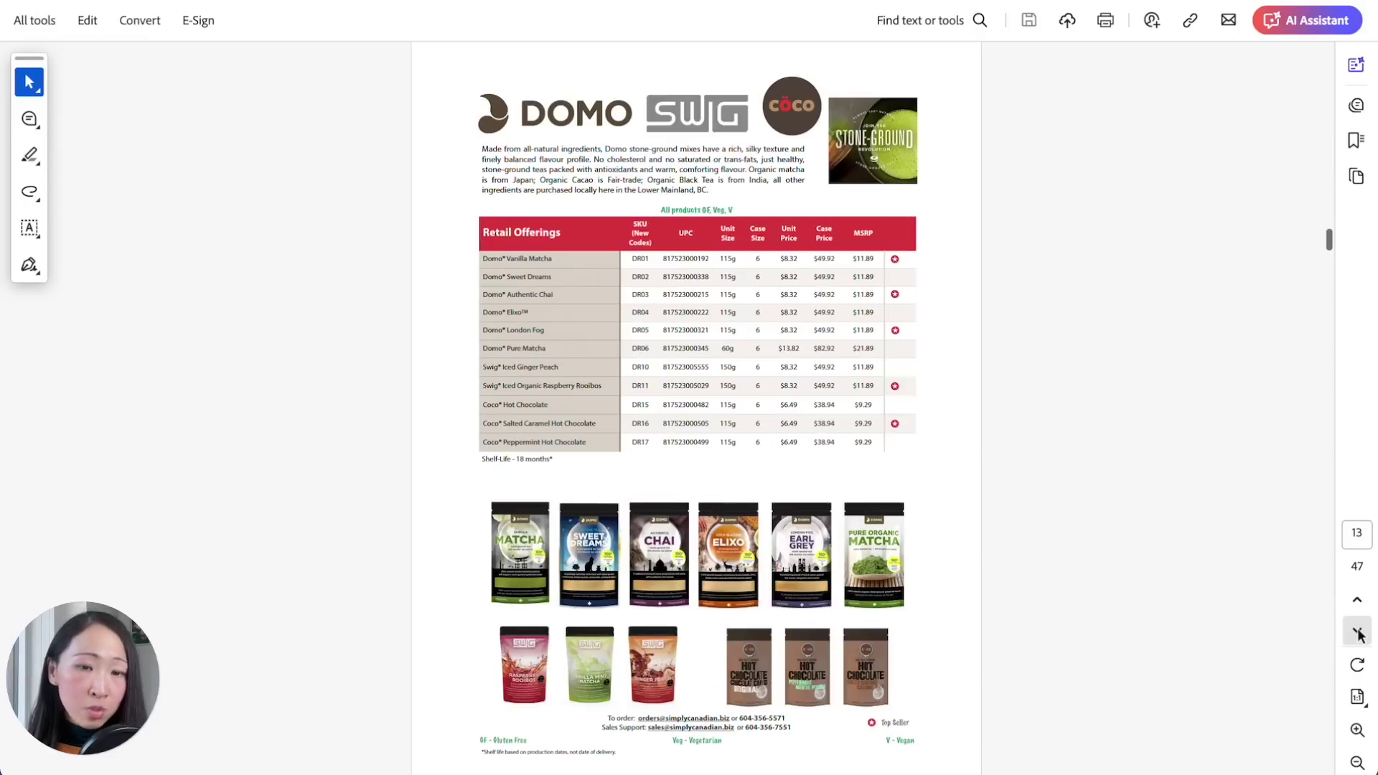
left_click(1358, 633)
left_click(1359, 633)
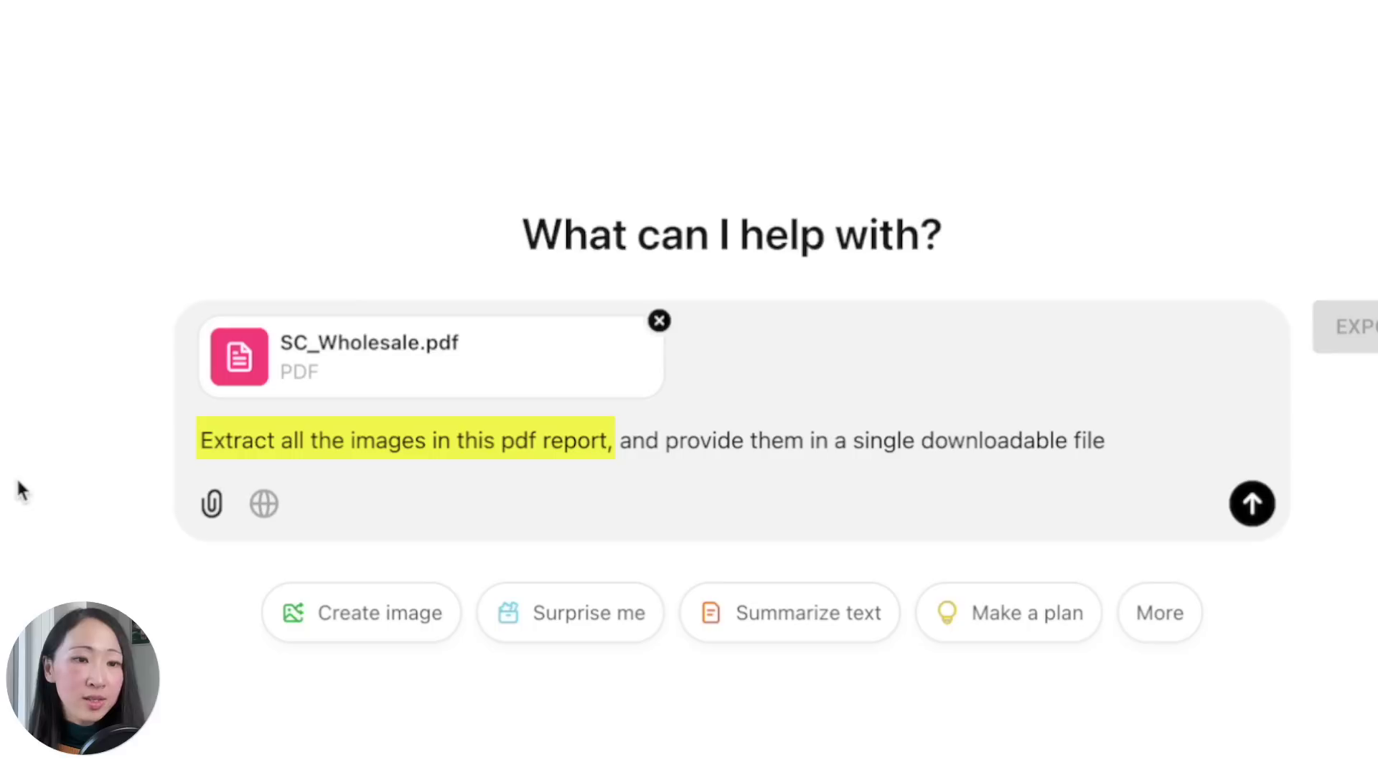
Send the PDF image-extraction request and preview the first extracted image, page1_img1.jpeg.
left_click(1252, 503)
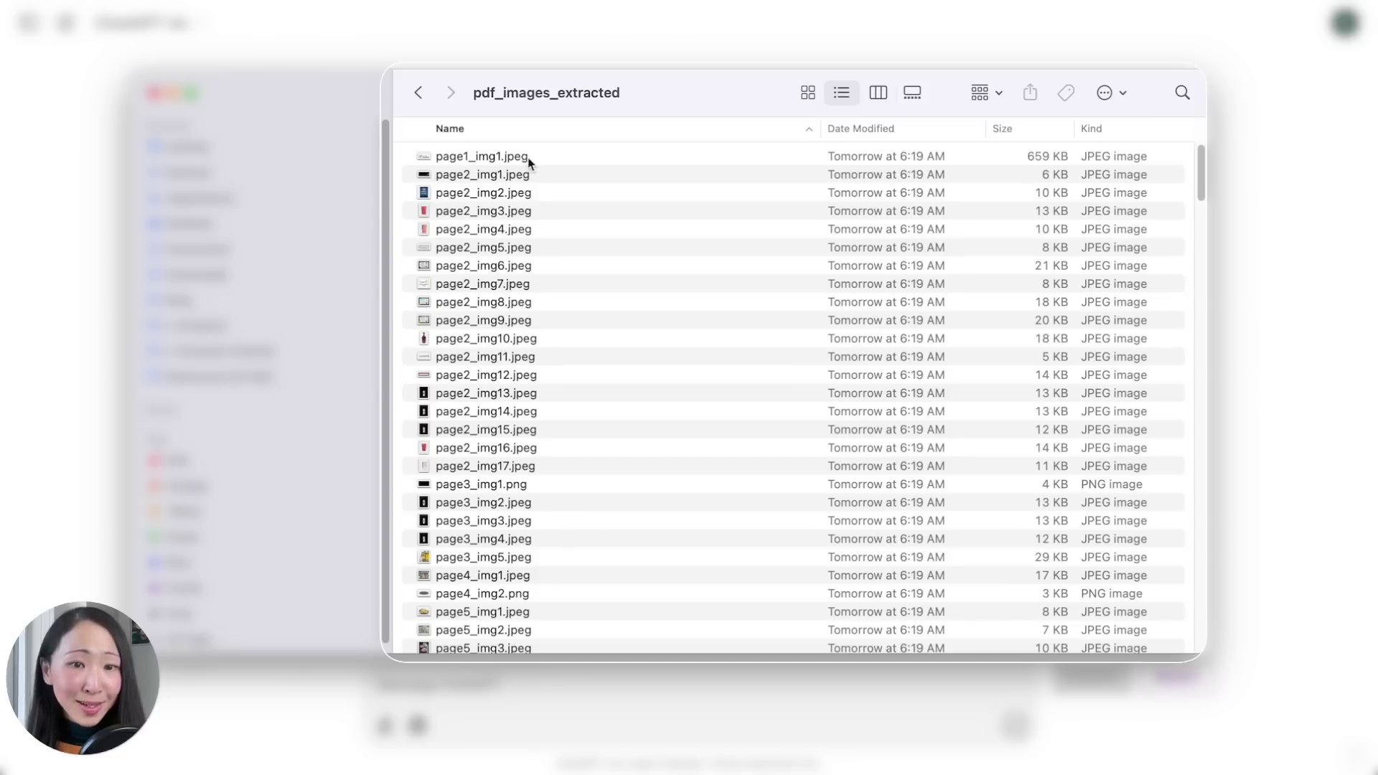
left_click(528, 157)
key("space")
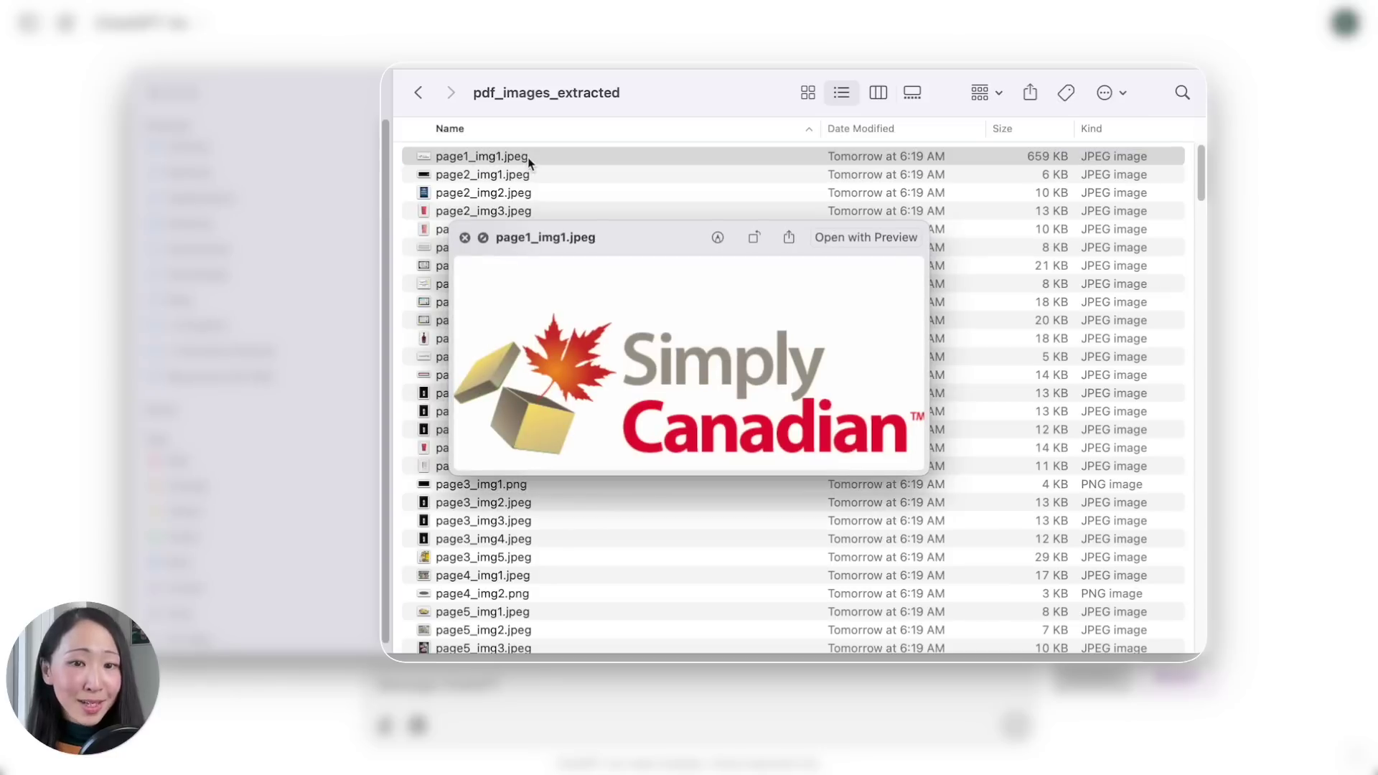
Step through the extracted images: container ship, image_12_9.png, city skyline, aerial lake and skyscrapers.
key("Down")
key("Down")
key("Down")
key("Down")
key("Down")
key("Down")
key("Down")
key("Down")
key("Down")
key("Down")
key("Down")
key("Down")
key("Down")
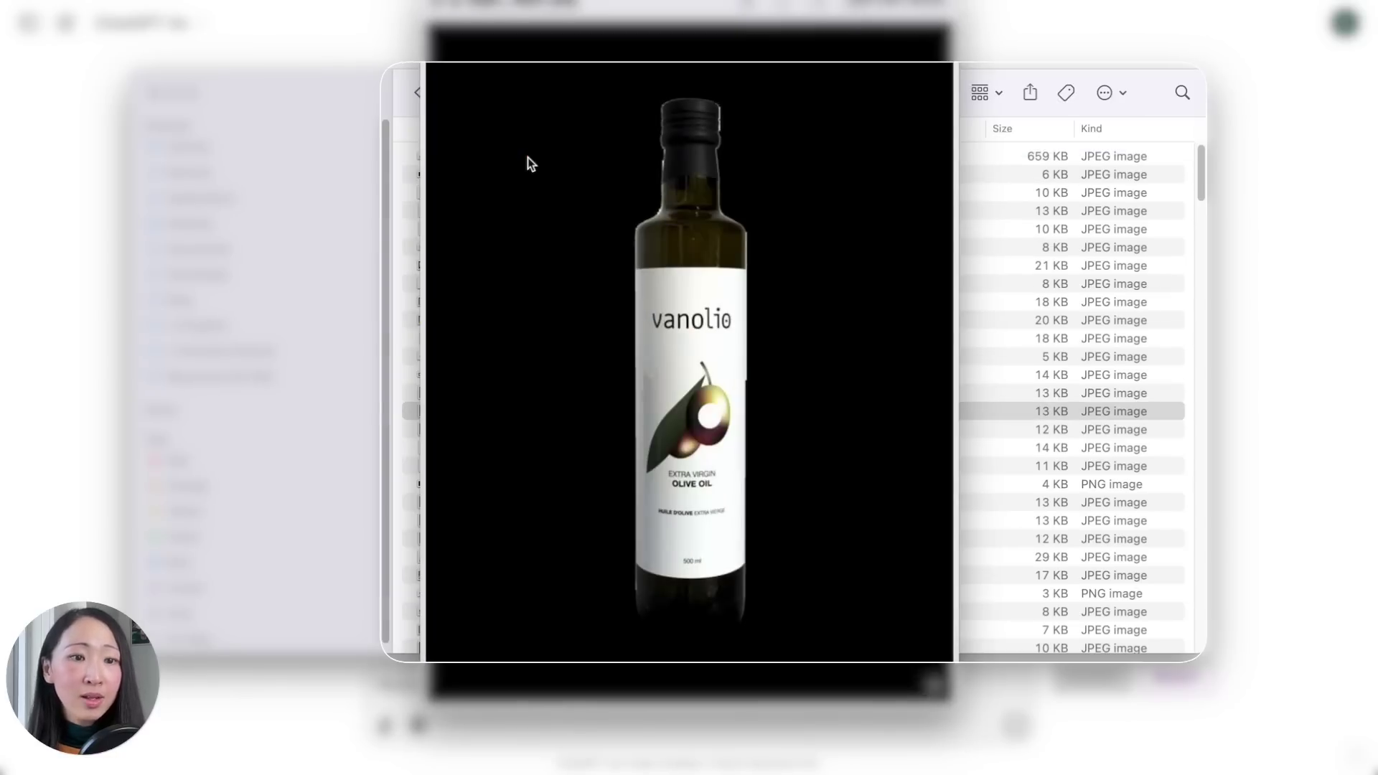
key("Down")
key("Down")
key("Down")
key("Down")
key("Down")
key("Down")
key("Down")
key("Down")
key("Down")
key("Down")
key("Down")
key("Down")
key("Down")
key("Down")
key("Down")
key("Down")
key("Down")
key("Down")
key("Down")
key("Down")
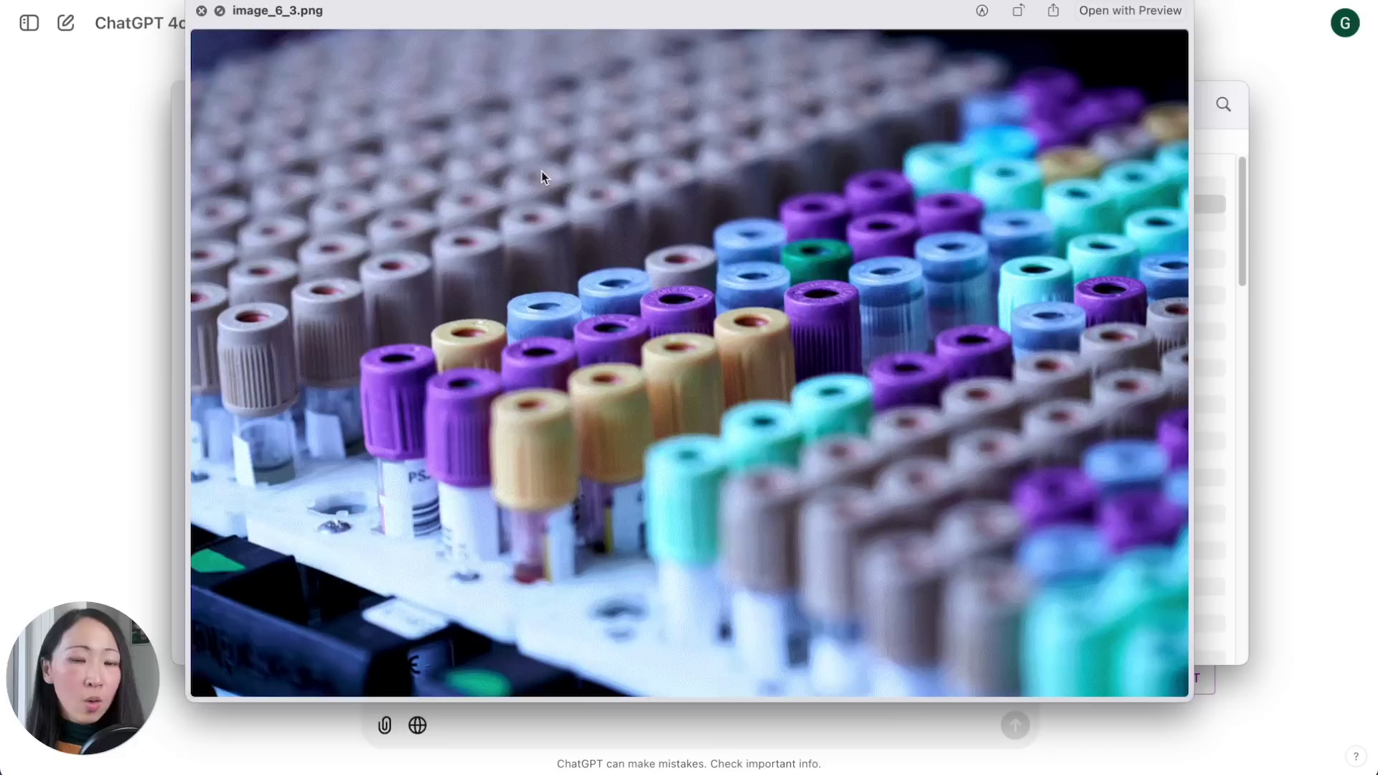
key("Down")
key("Down")
key("Down")
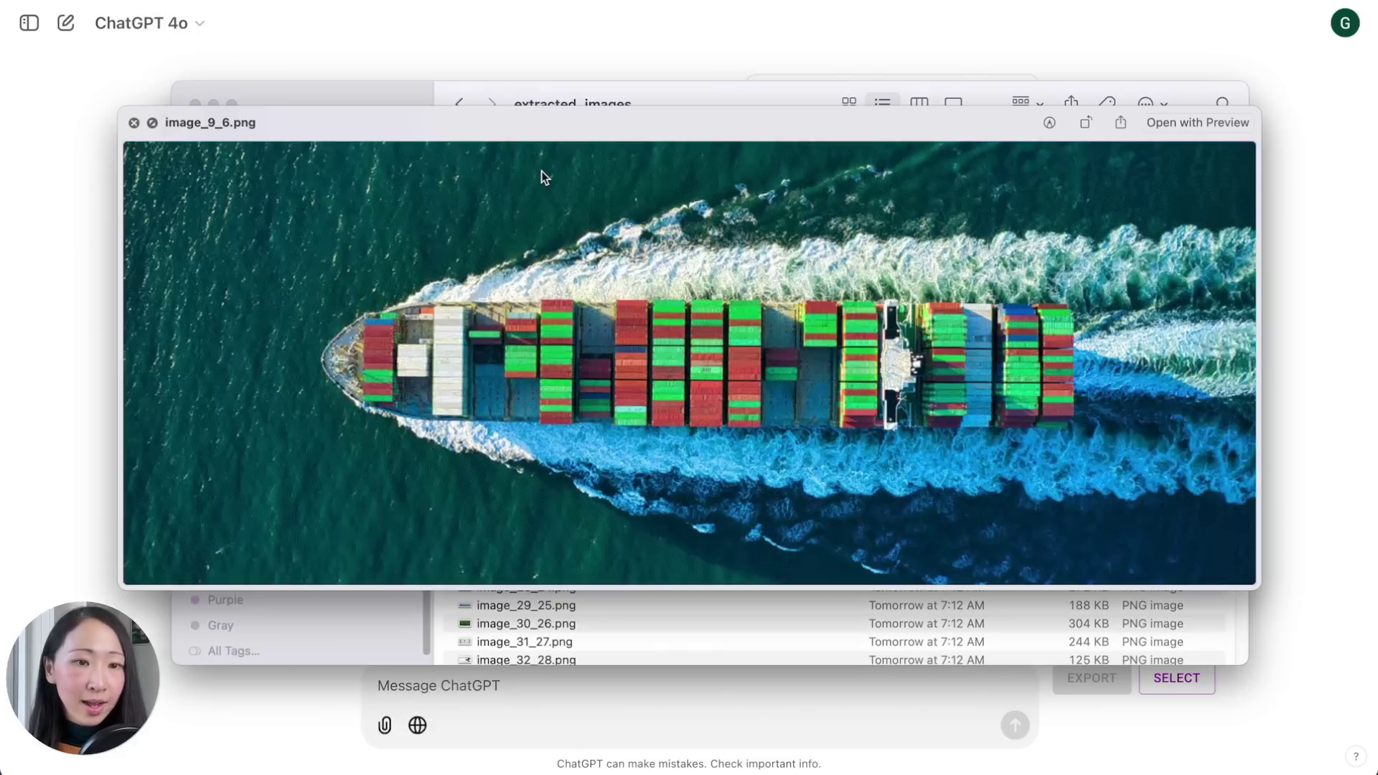
key("Down")
key("Down")
key("Down")
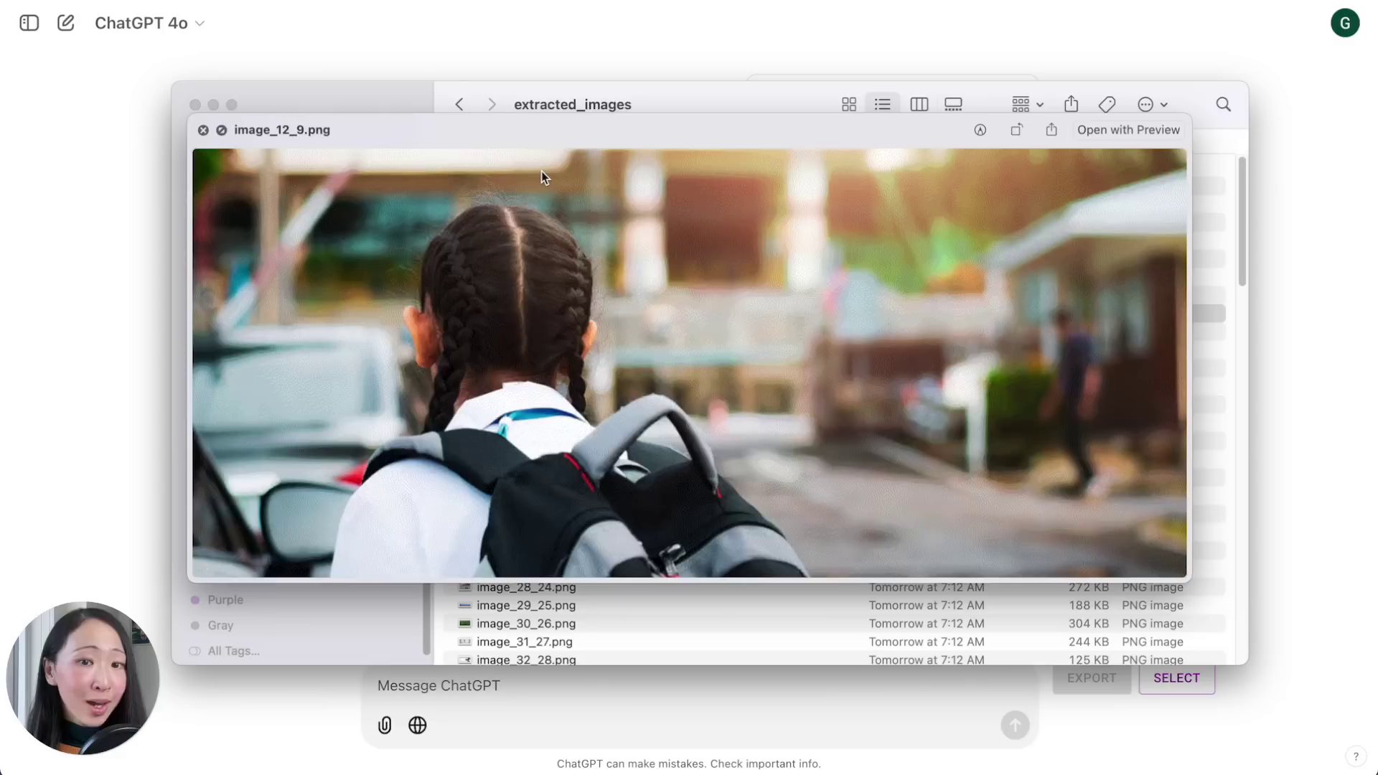
key("Down")
key("Down")
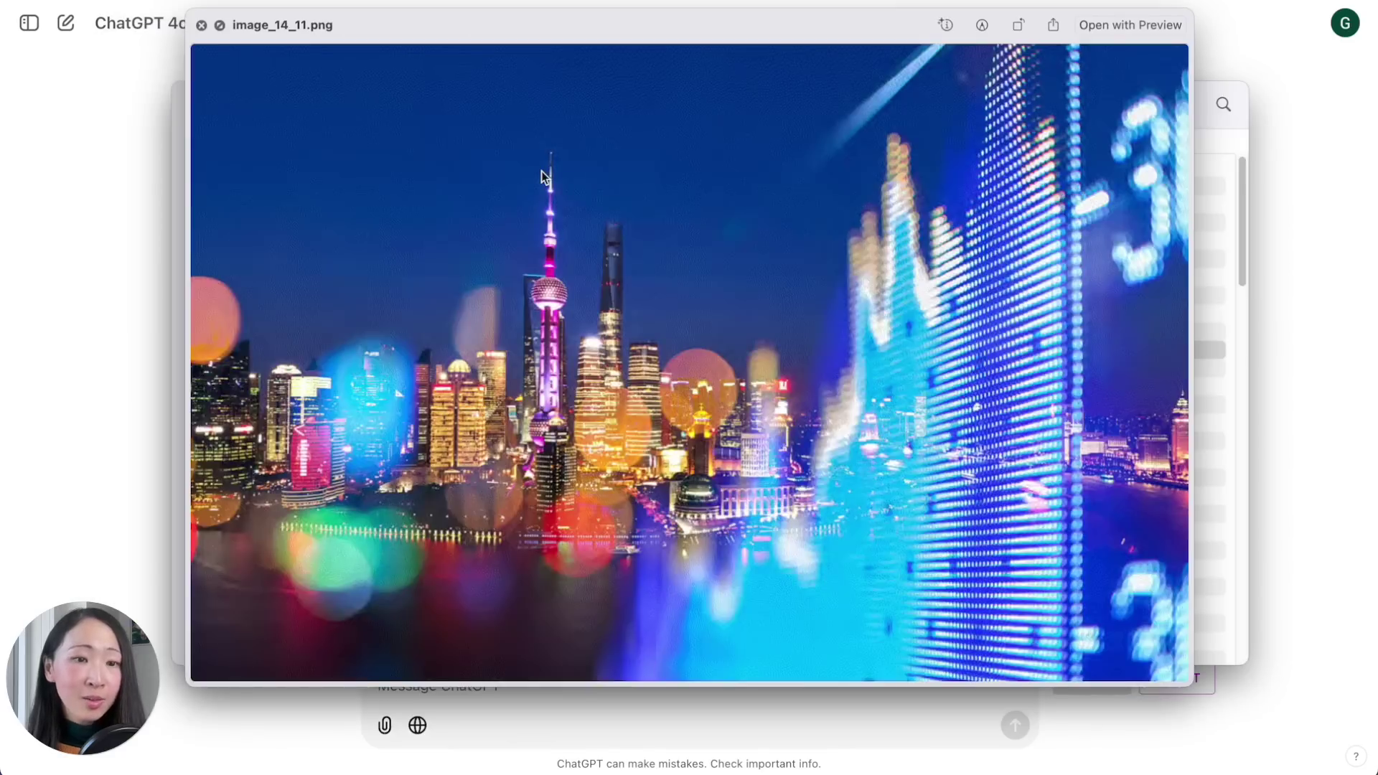
key("Down")
key("Down")
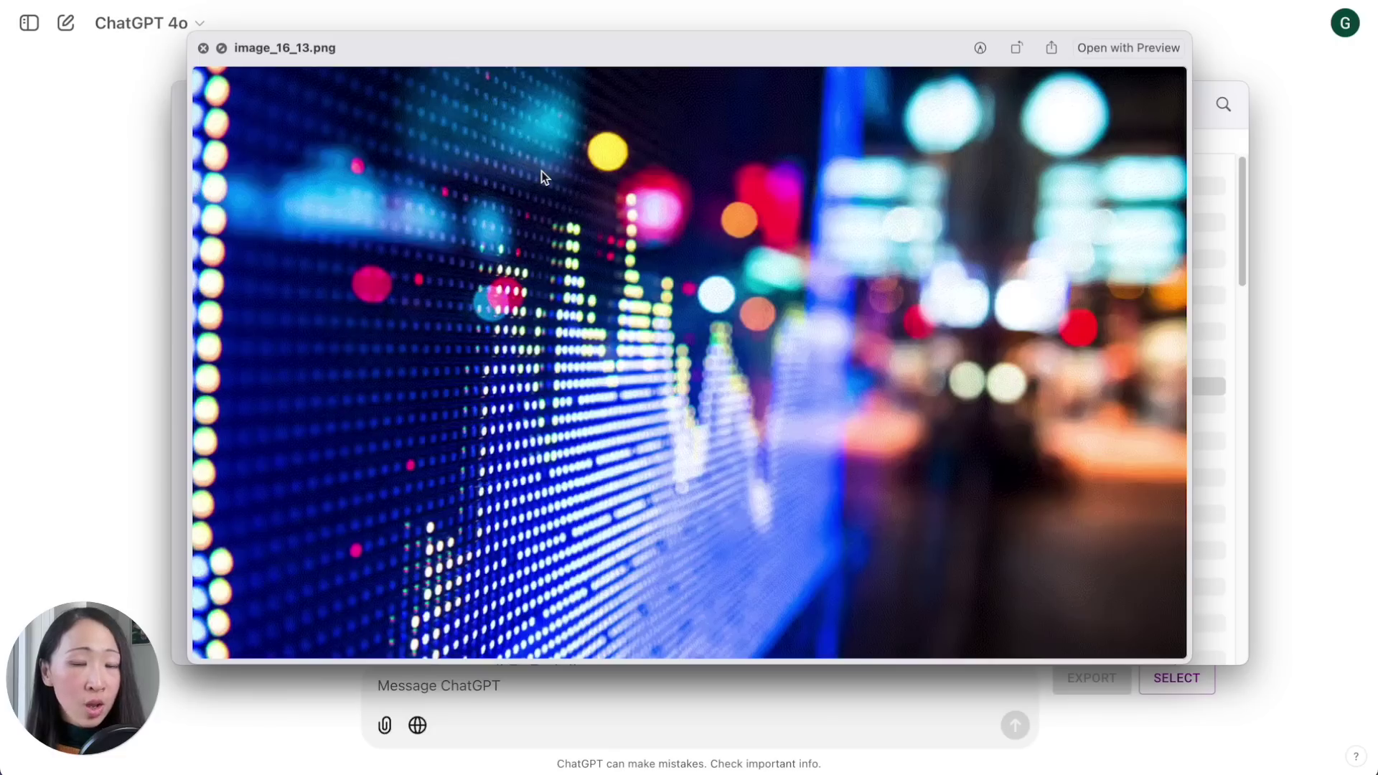
key("Down")
key("Down")
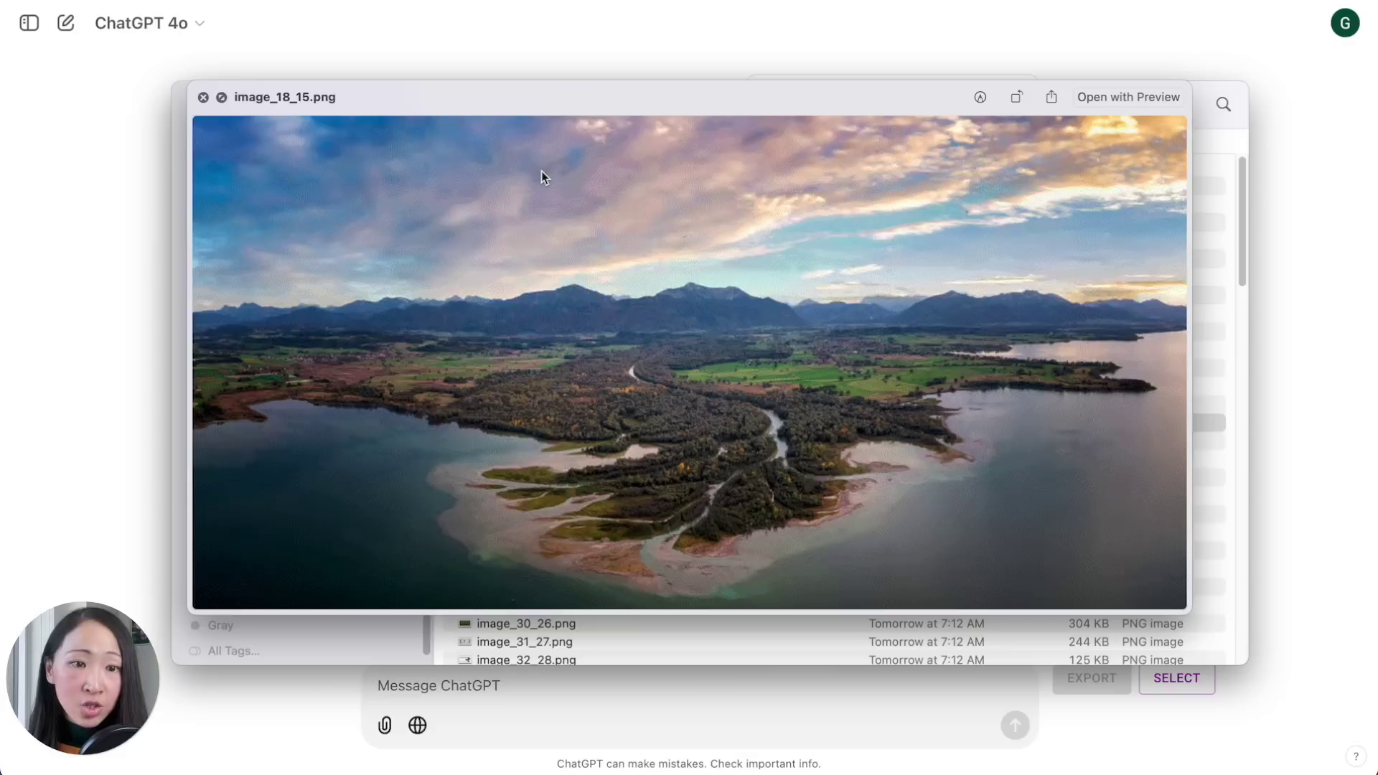
key("Down")
key("Down")
key("Down")
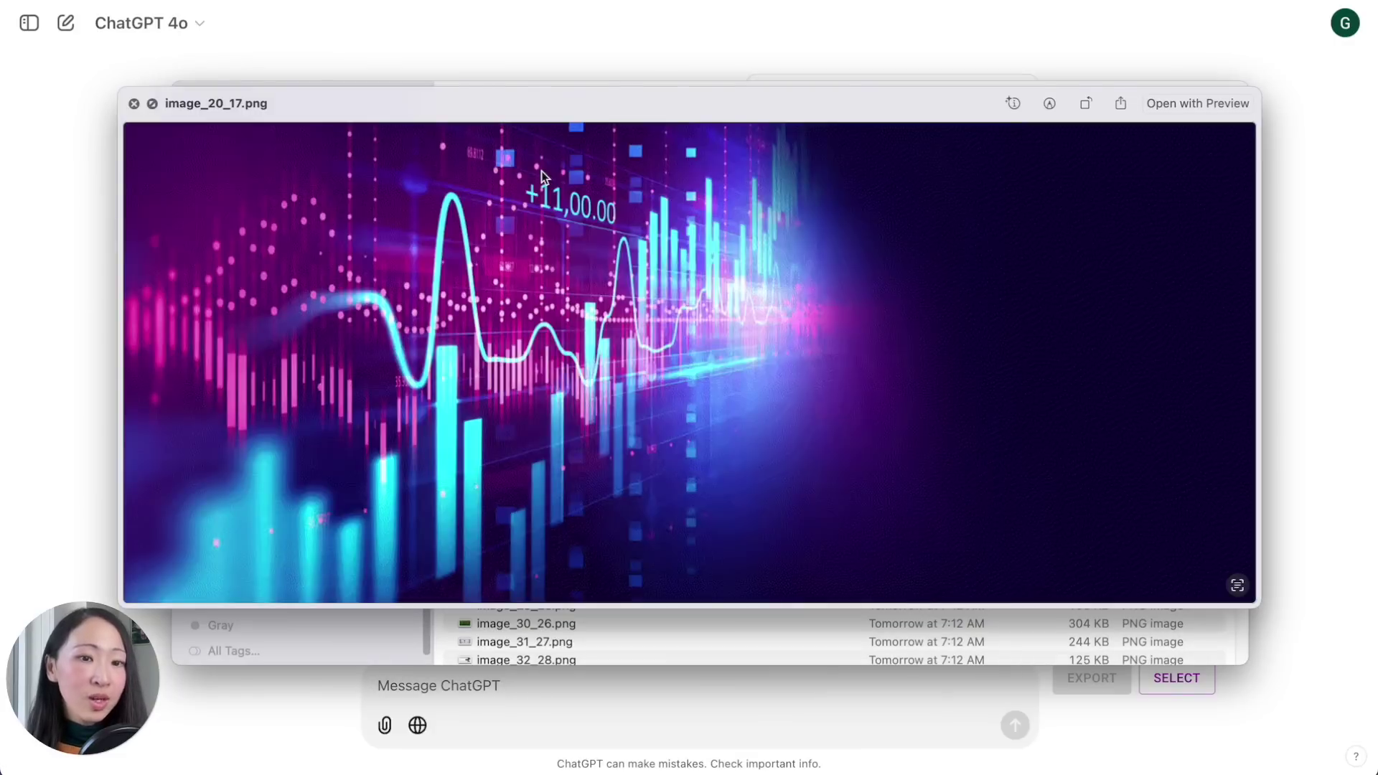
key("Down")
key("Down")
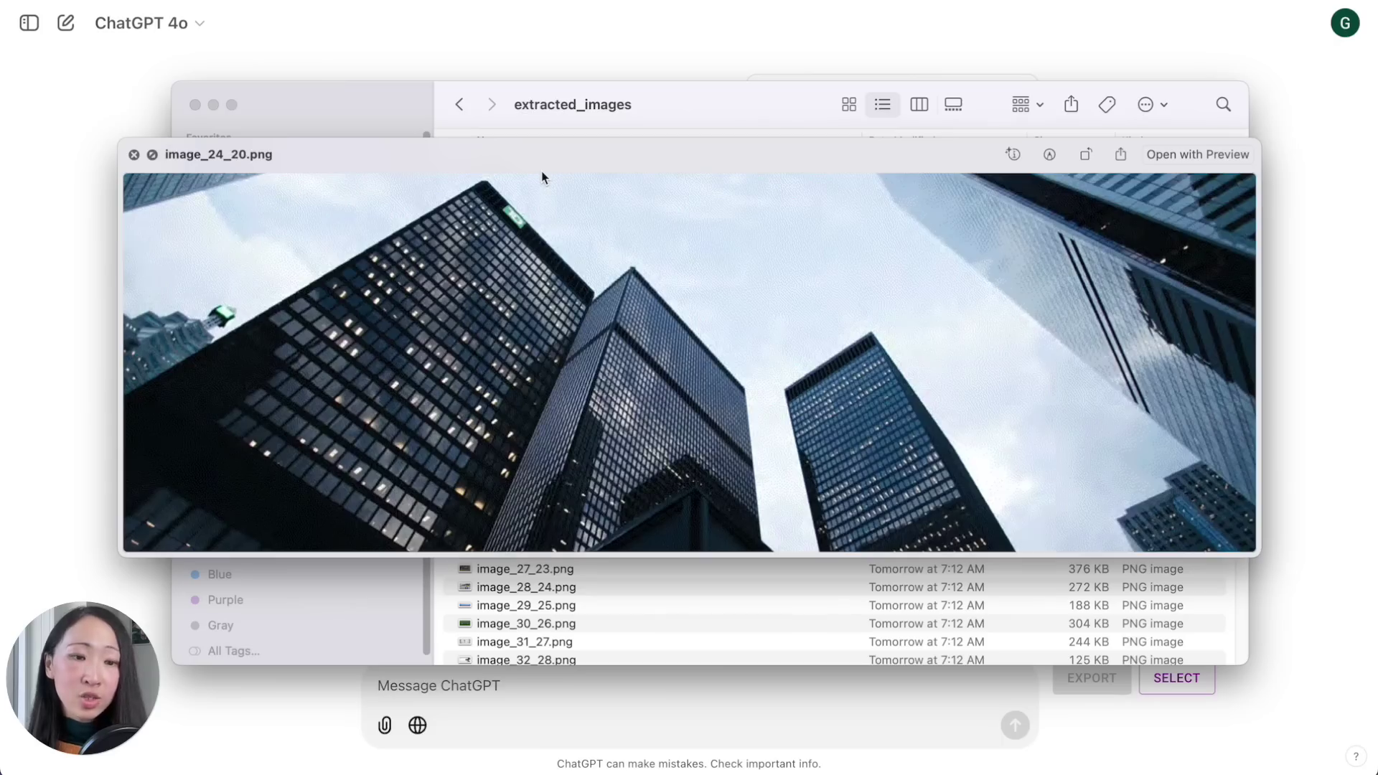
key("Down")
key("Down")
key("Down")
key("Down")
key("Down")
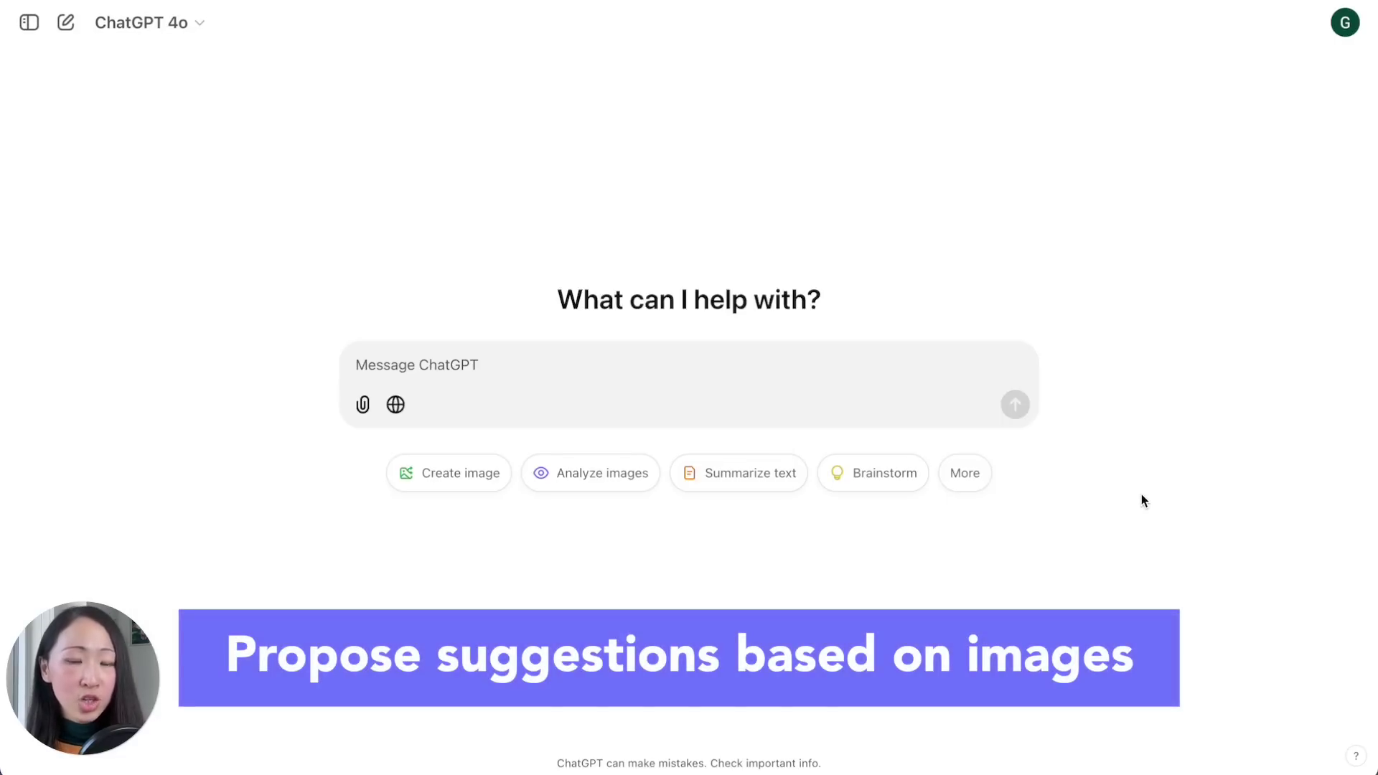
Switch to GPT-4o with canvas and attach the five product images, previewing them.
left_click(170, 28)
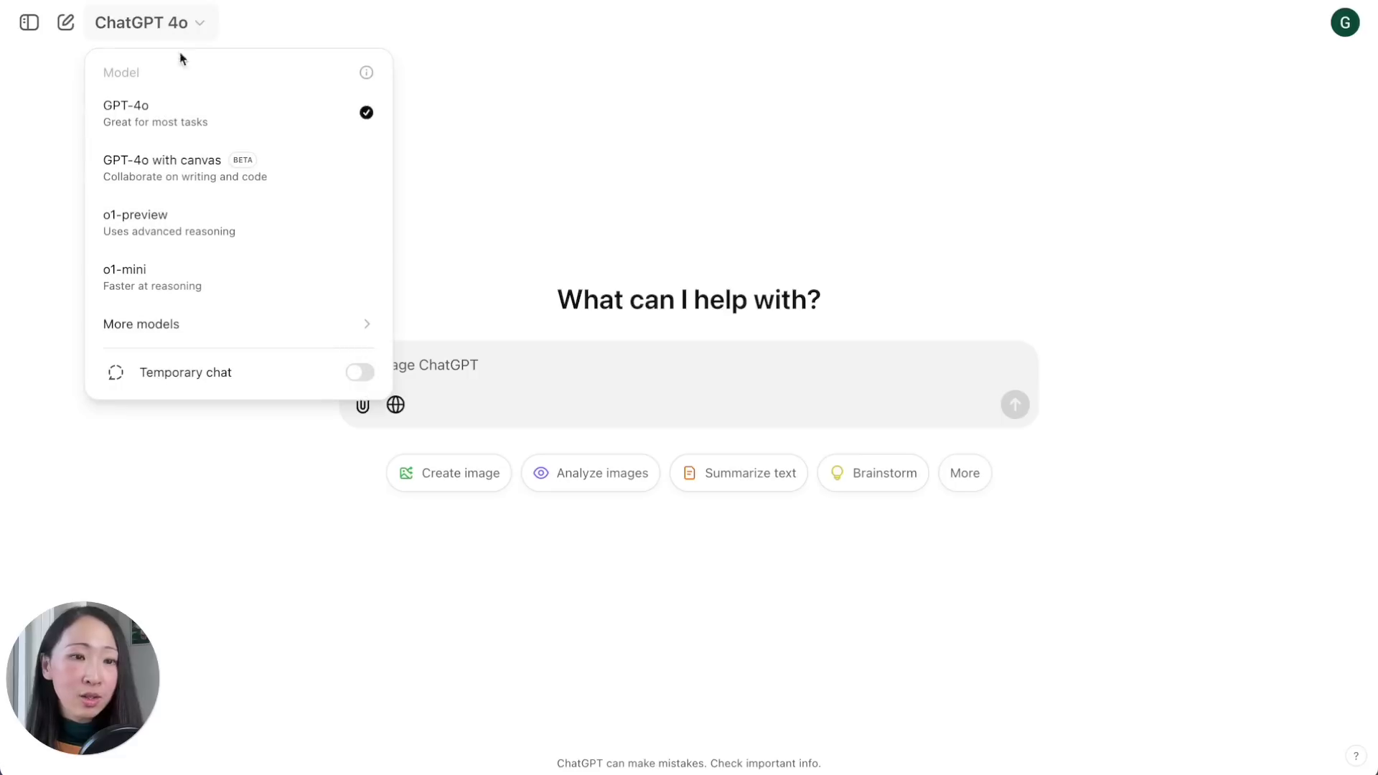
left_click(200, 176)
left_click(363, 405)
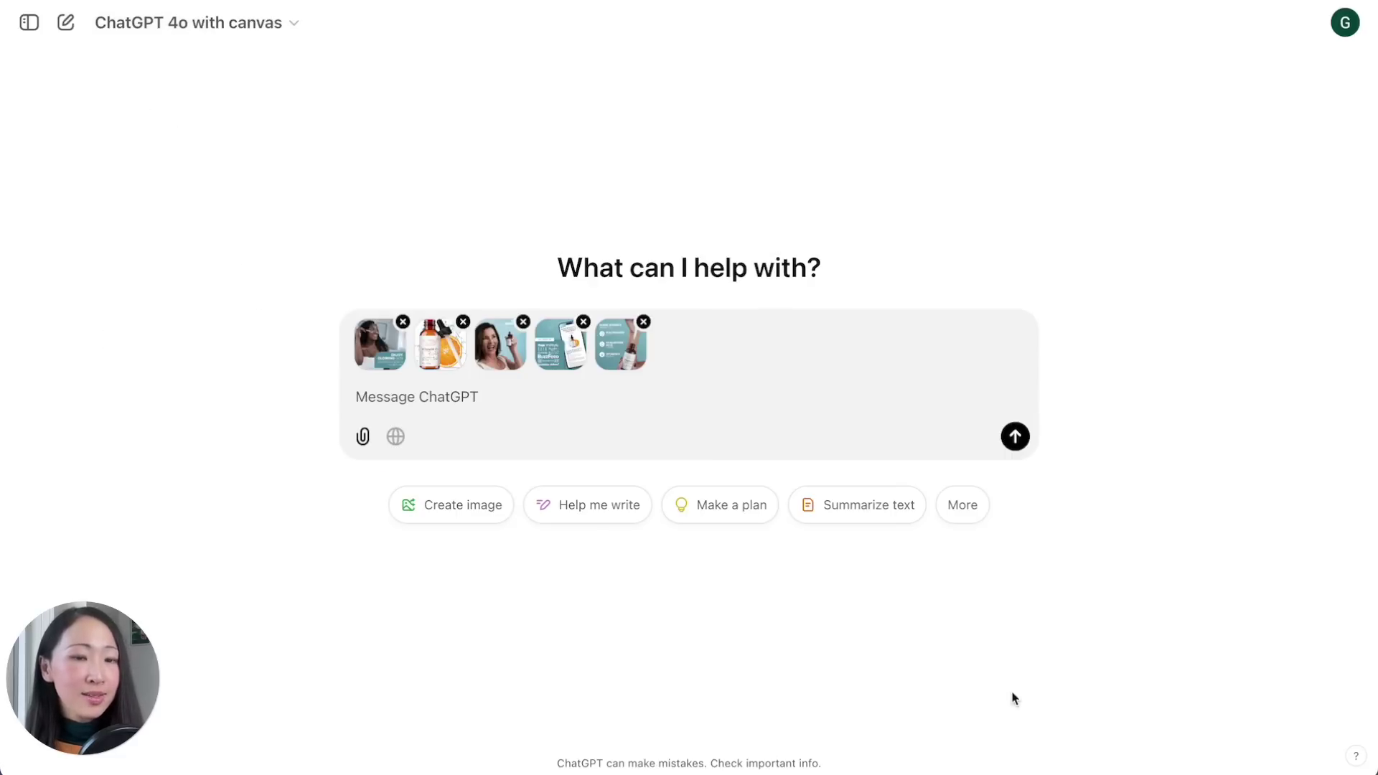
left_click(362, 361)
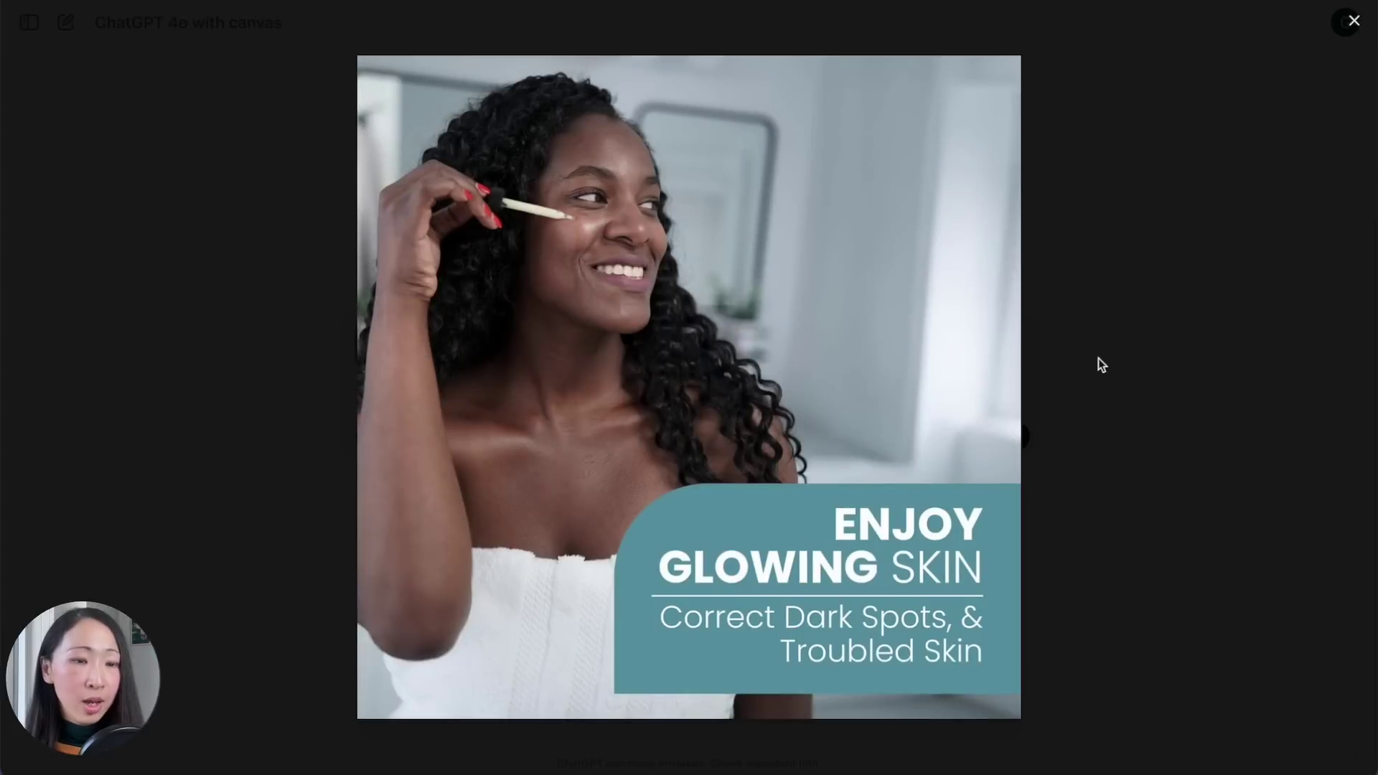
key("Right")
key("Escape")
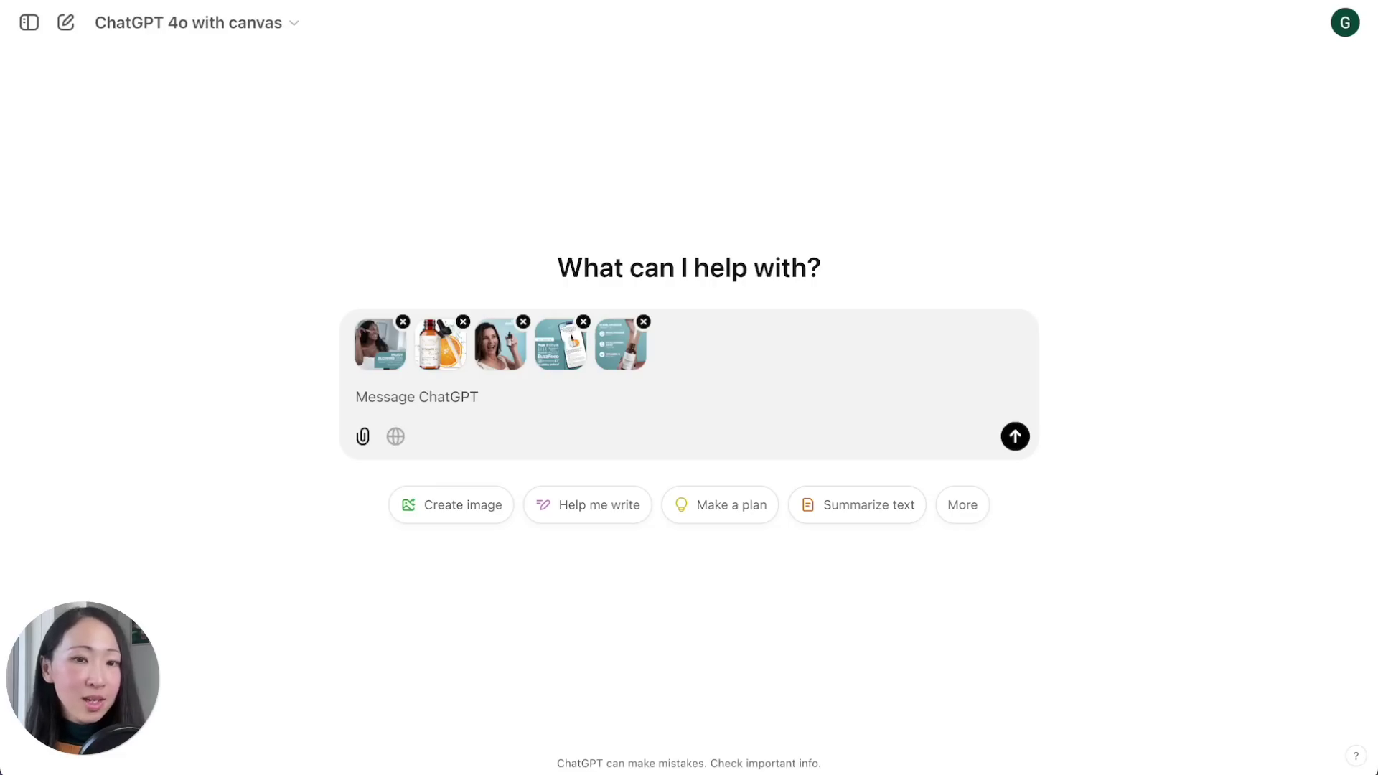
Send the prompt asking for a product title and description based on the five images.
type("Help me to draft the product title and product description for this Vitamin C Serum product")
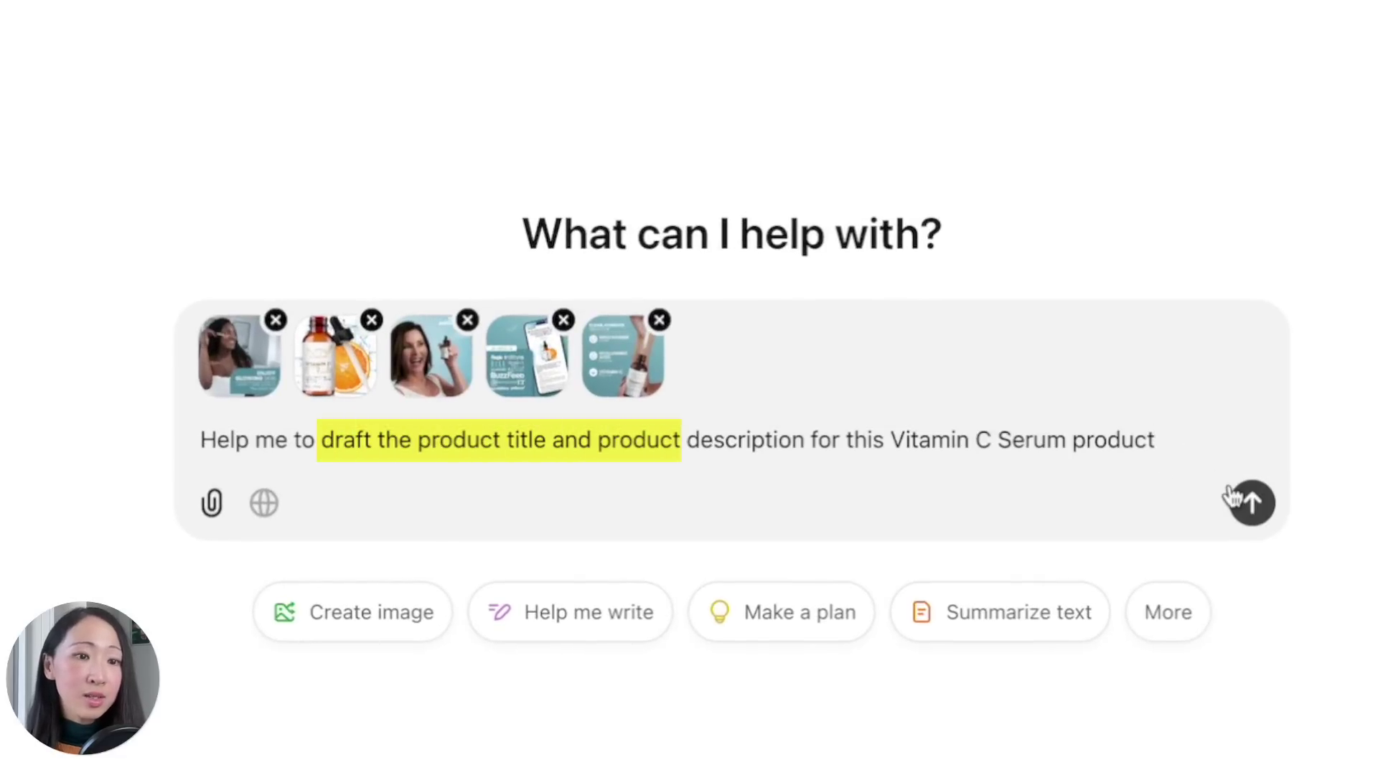
left_click(1248, 501)
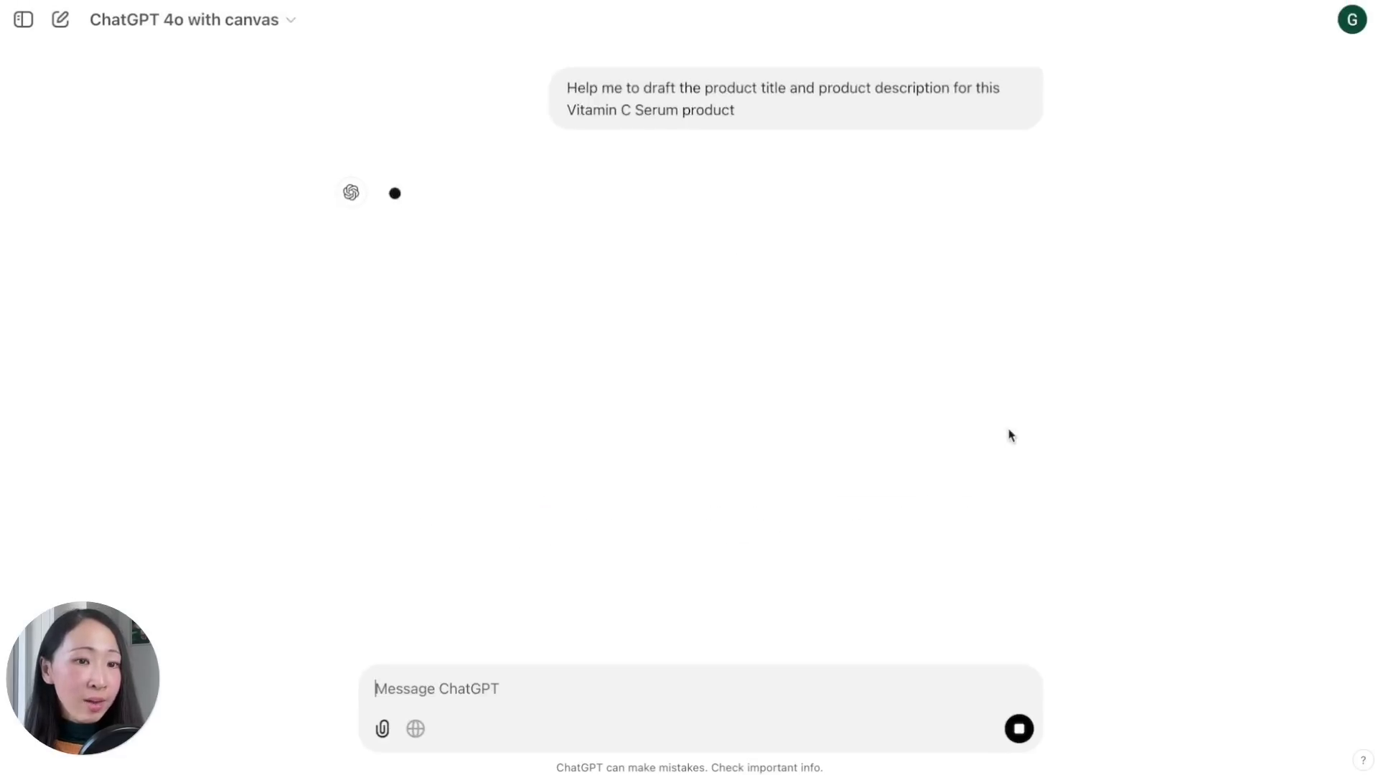
scroll(1189, 405, "down", 10)
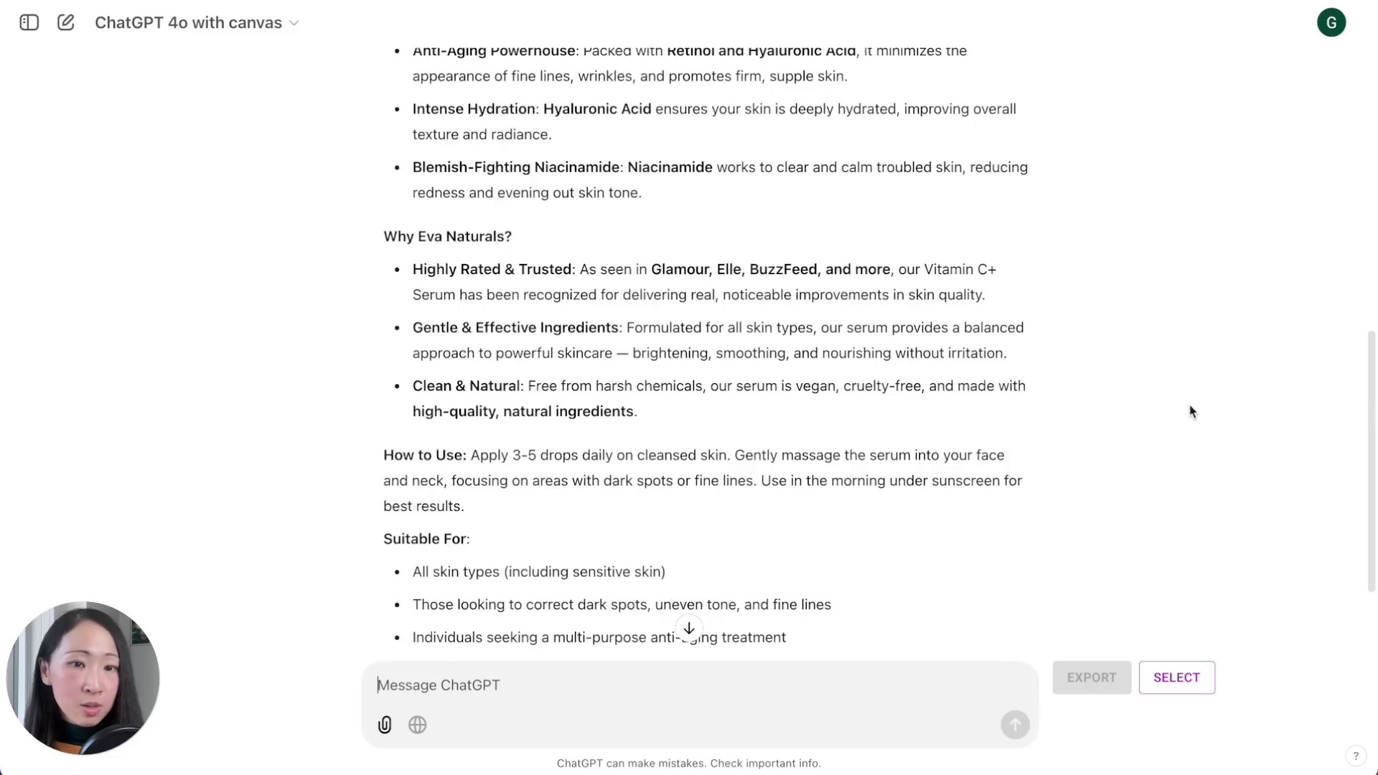
scroll(1192, 411, "up", 12)
scroll(1192, 411, "down", 2)
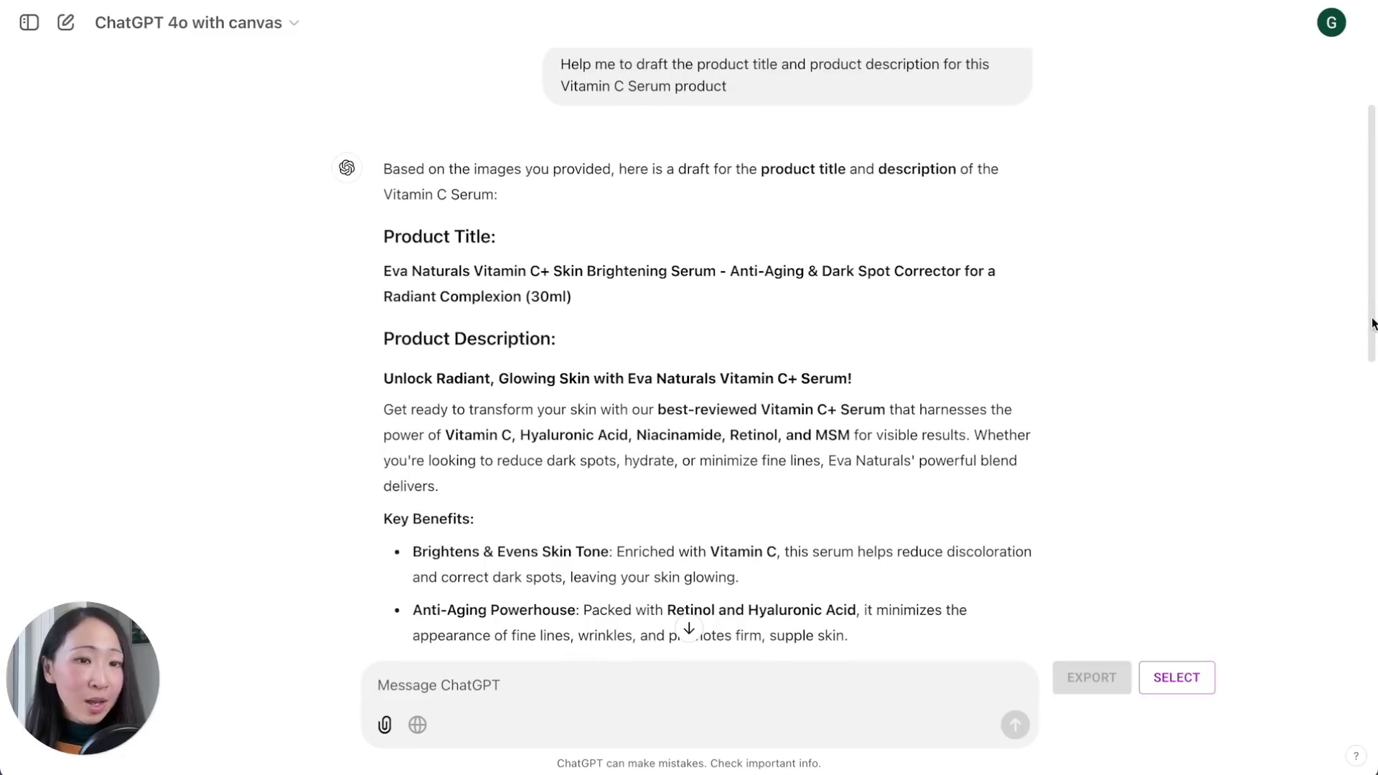
Ask ChatGPT to 'edit it on canvas'.
left_click_drag(1372, 317, 1376, 480)
type("edit it on")
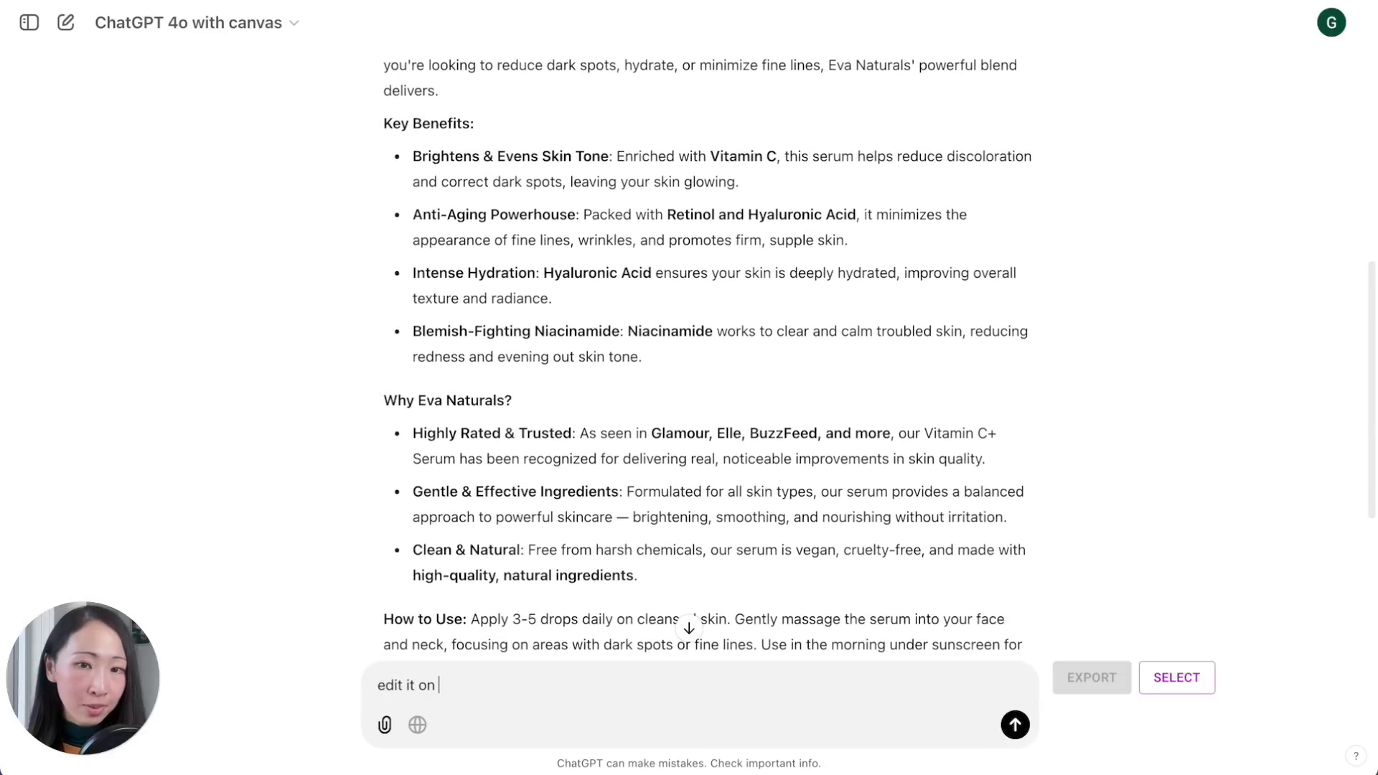
type(" canvas")
key("Return")
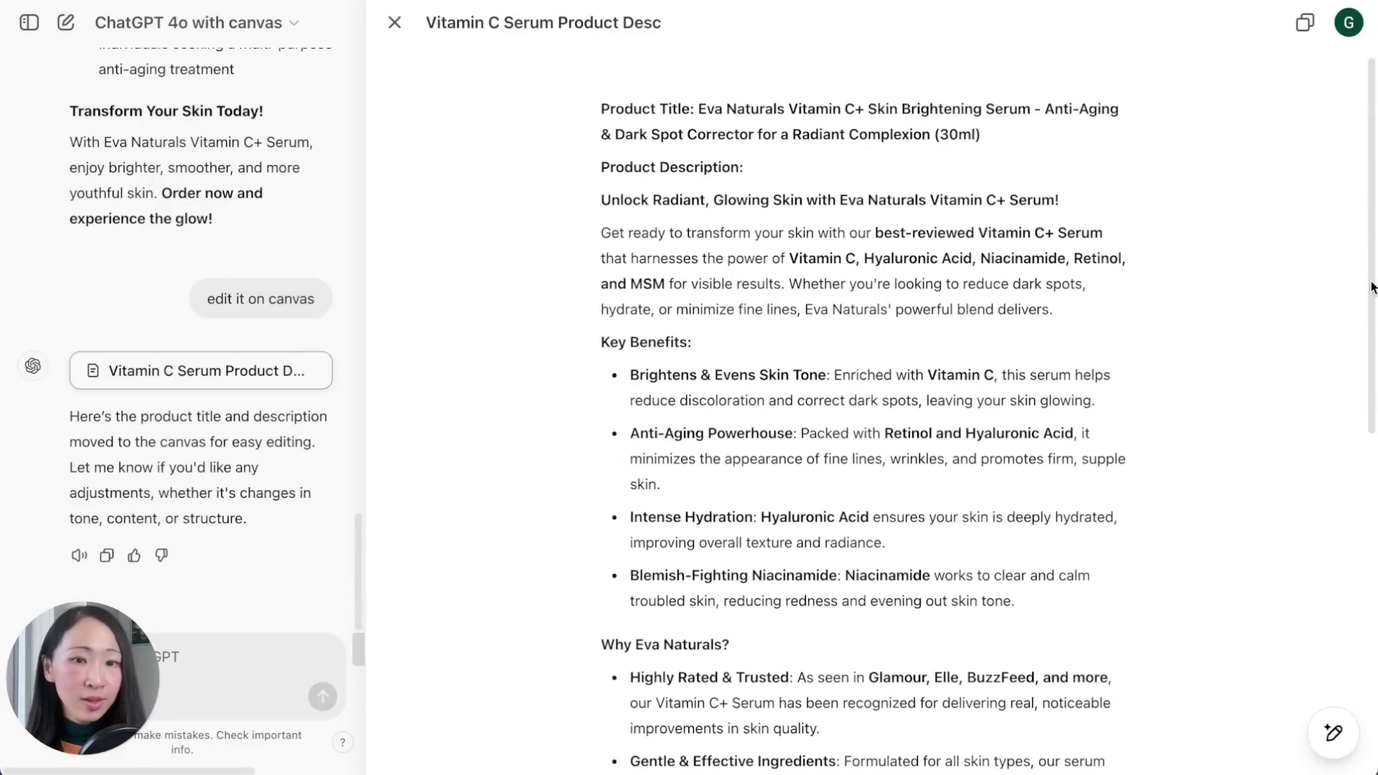
Ask ChatGPT to 'Turn this section into detailed step by step' for the selected How to Use paragraph.
left_click_drag(1373, 277, 1374, 538)
scroll(861, 431, "down", 2)
left_click_drag(601, 367, 902, 420)
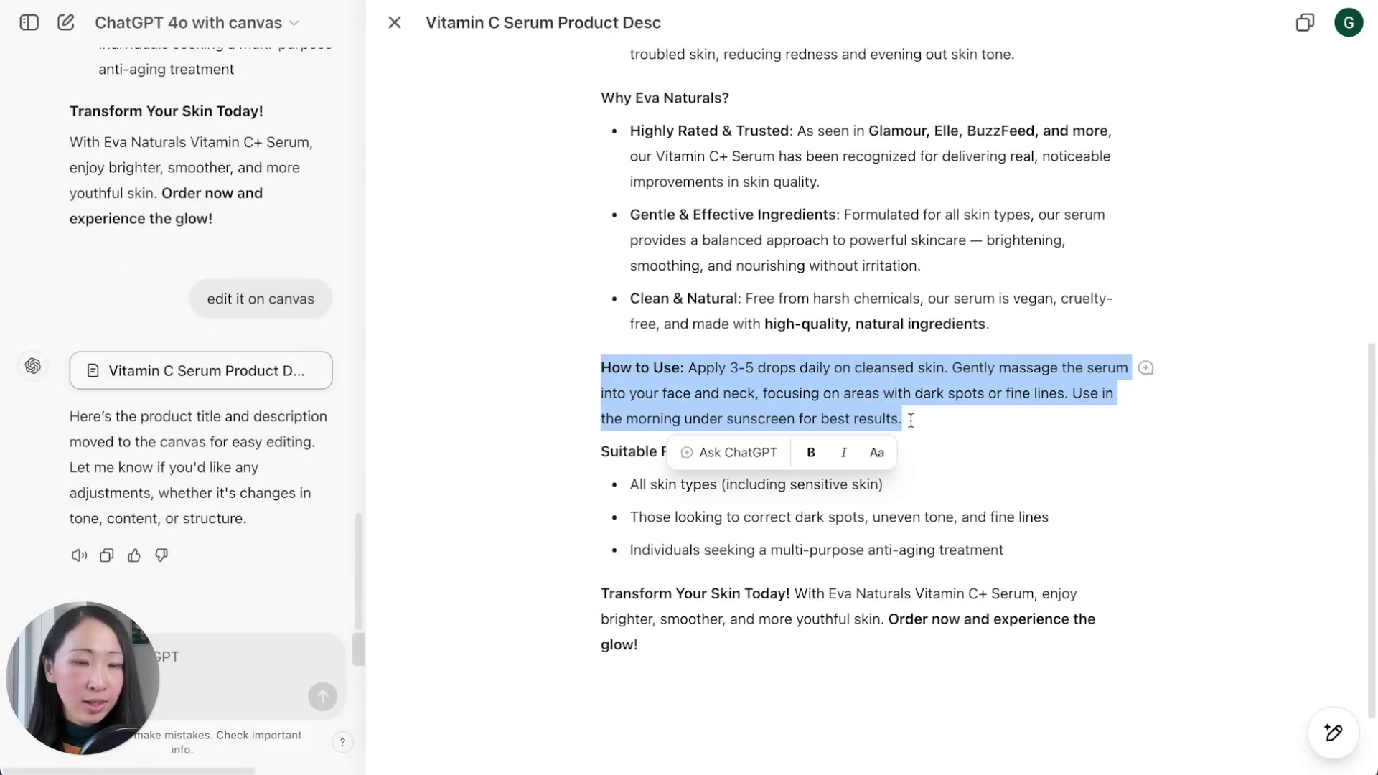
left_click(735, 451)
type("Turn this section into detailed step by step")
left_click(972, 478)
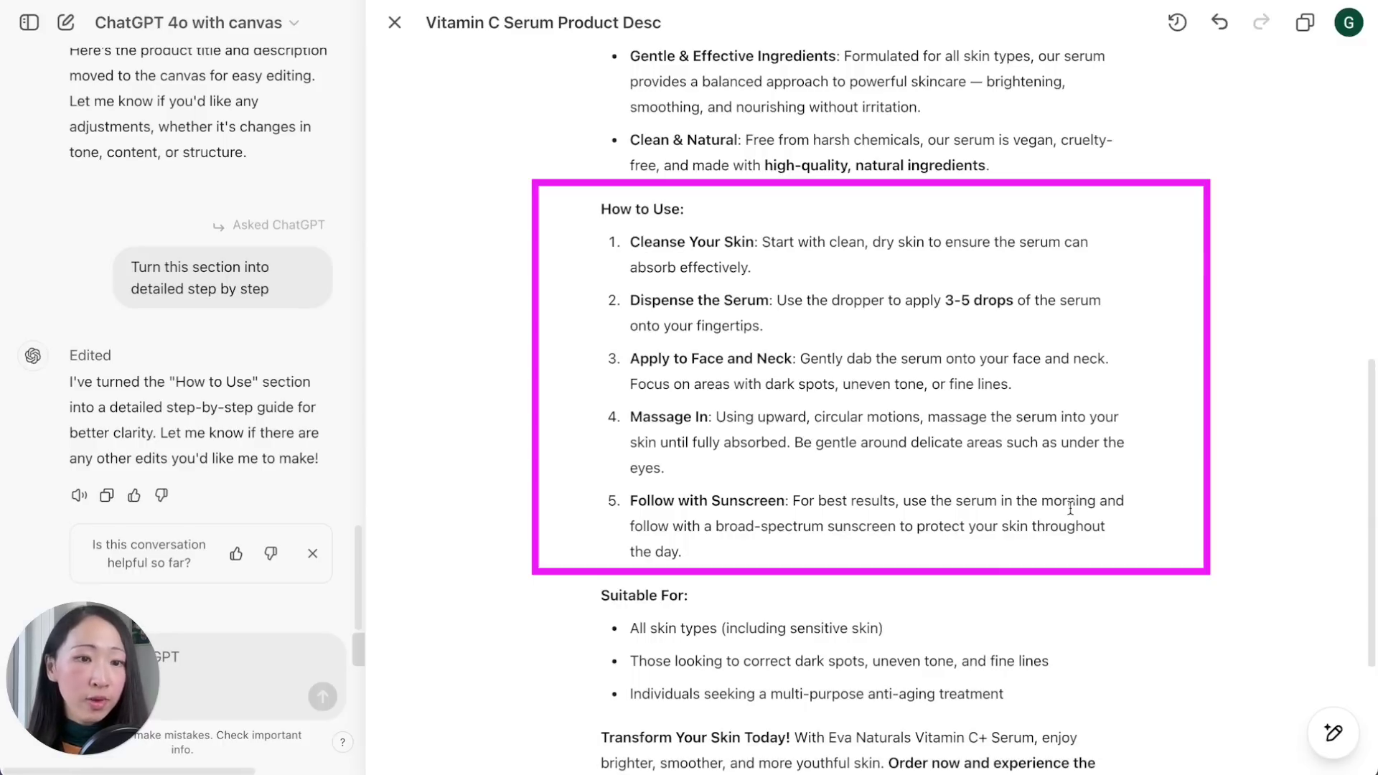
scroll(282, 248, "up", 15)
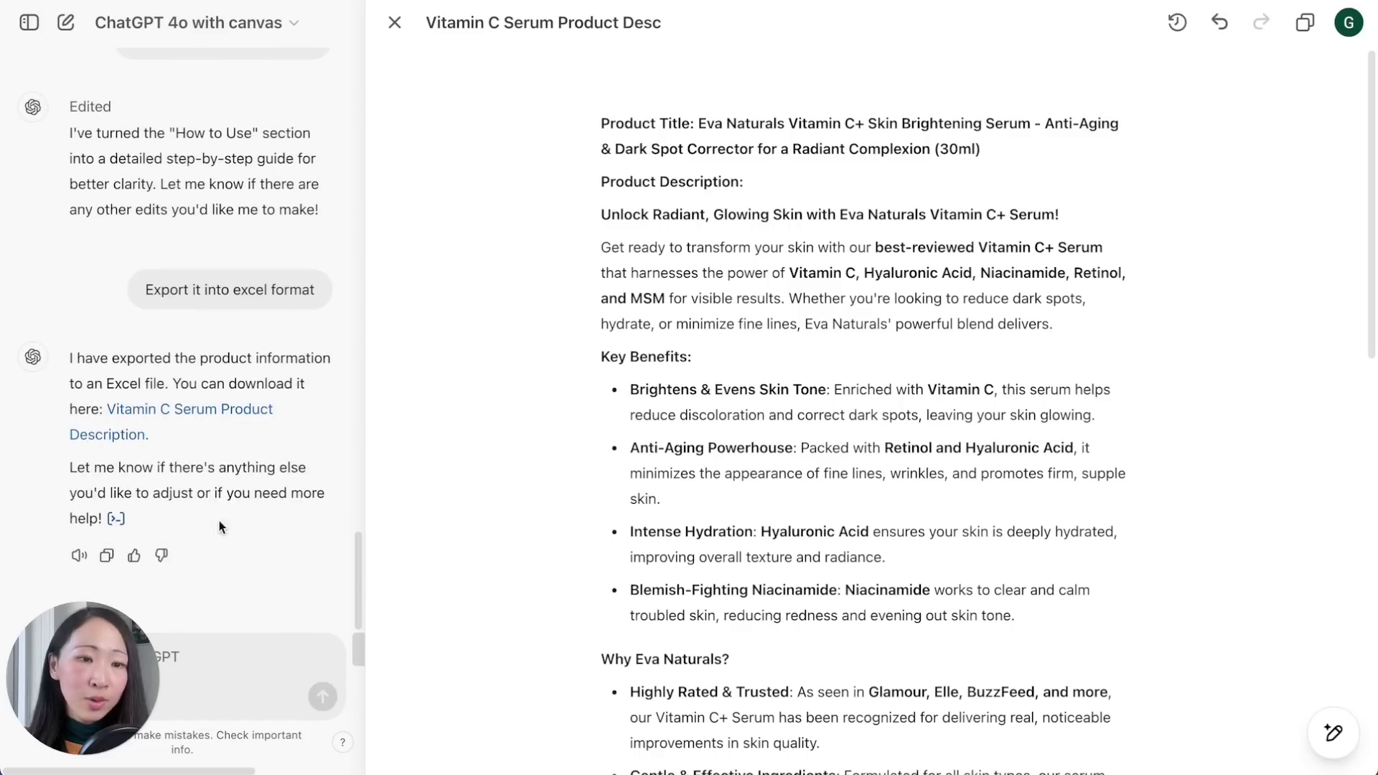
Download the Vitamin C Serum Excel file, then enter 'top ai news for this week' in a new chat.
left_click(107, 435)
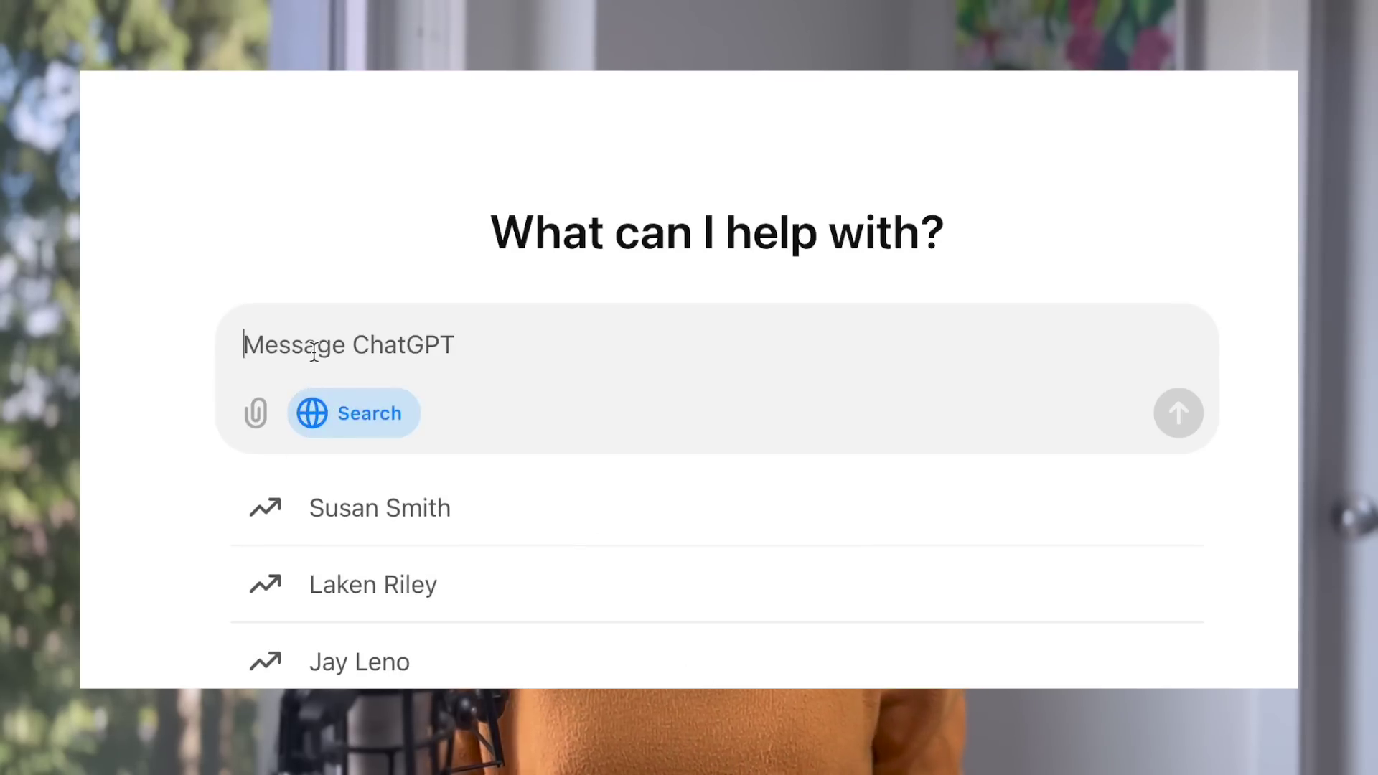
type("top ai new")
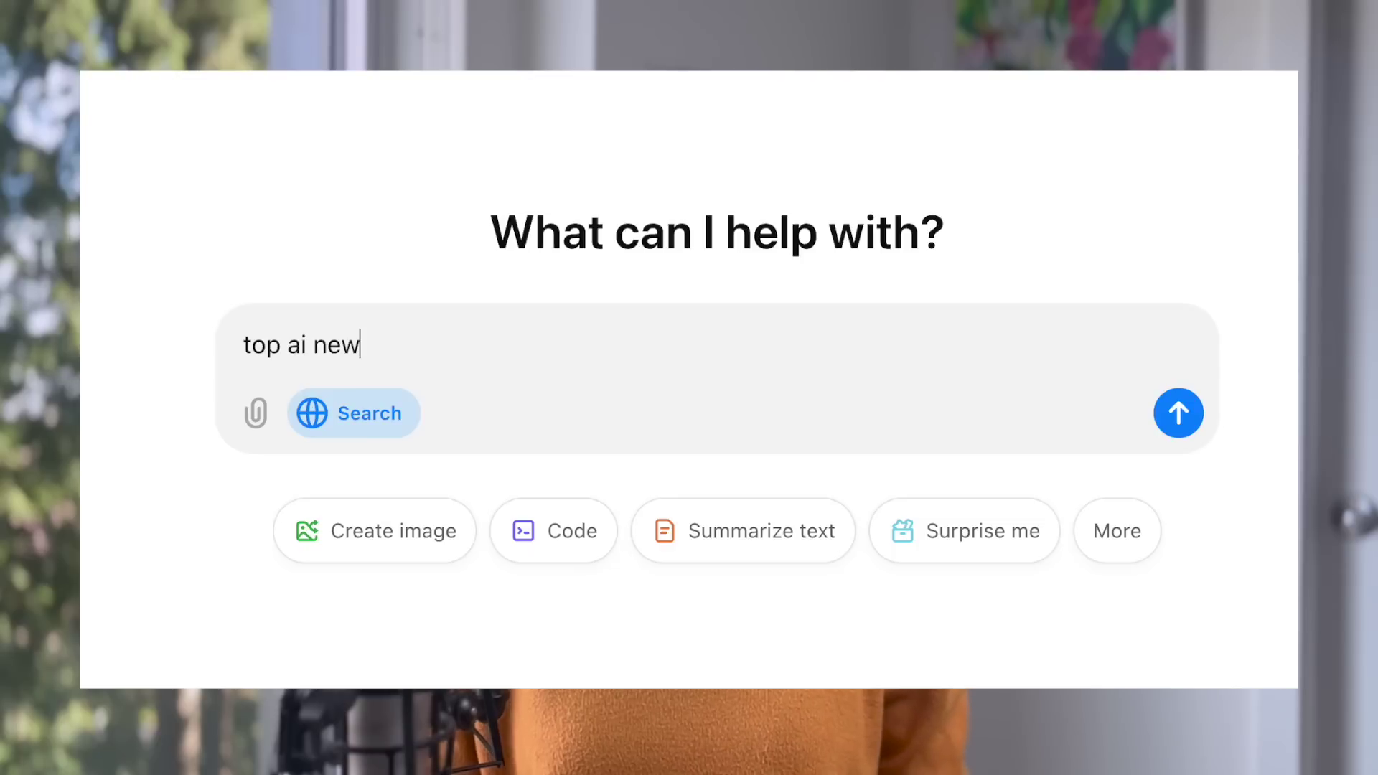
type("s for this week")
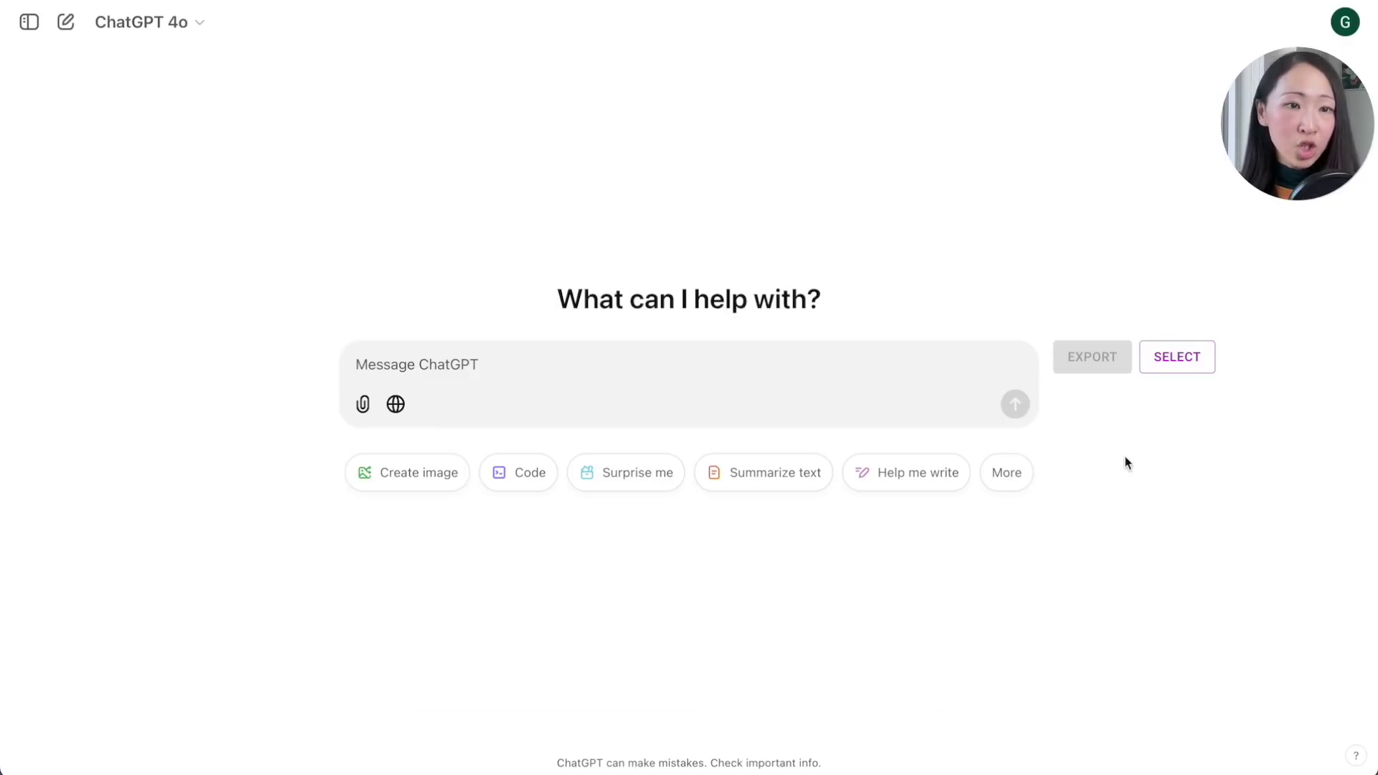
Run a web search with the prompt comparing how AI agents evolved across three timeframes.
left_click(397, 404)
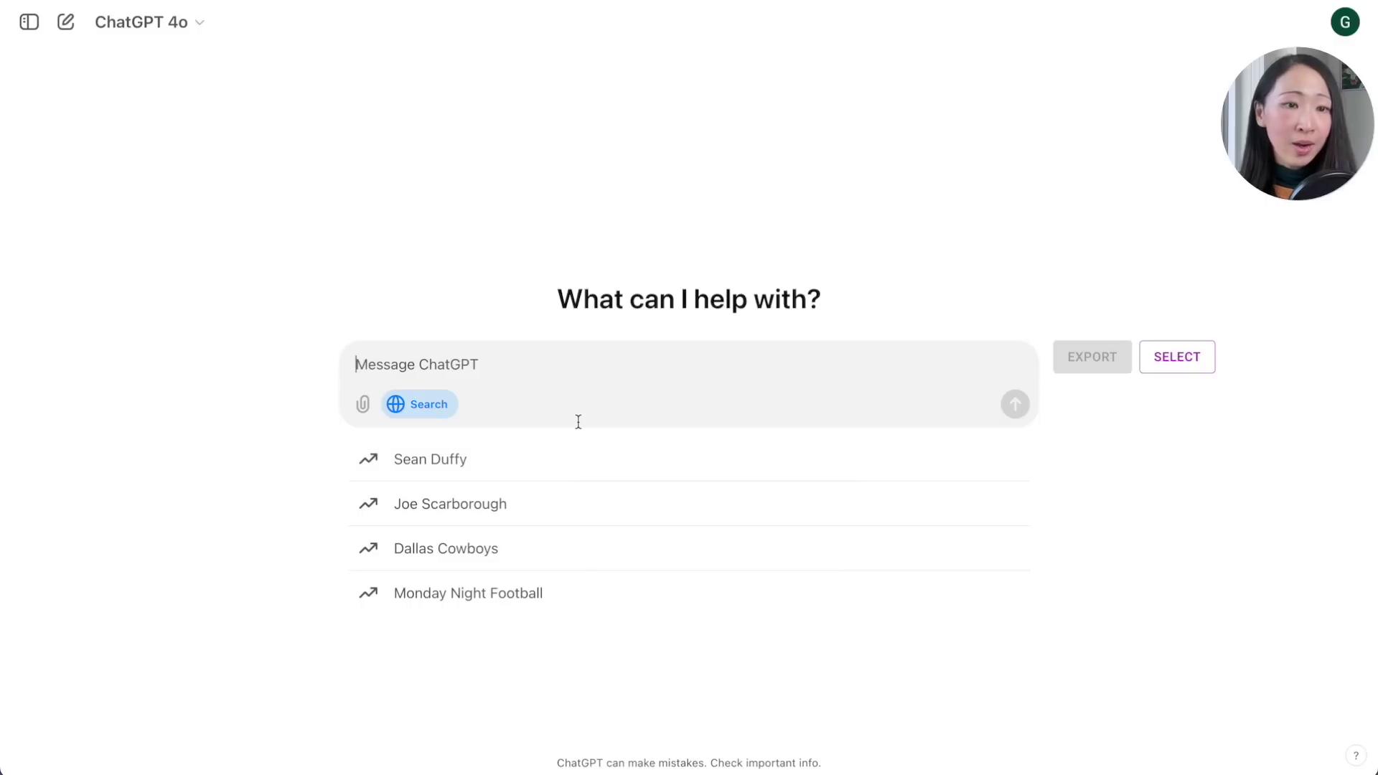
type("Search and compare how AI agents has evolved: - 6 months ago - Current trends - Future predictions Show sources with publish date that matches for each timeframe")
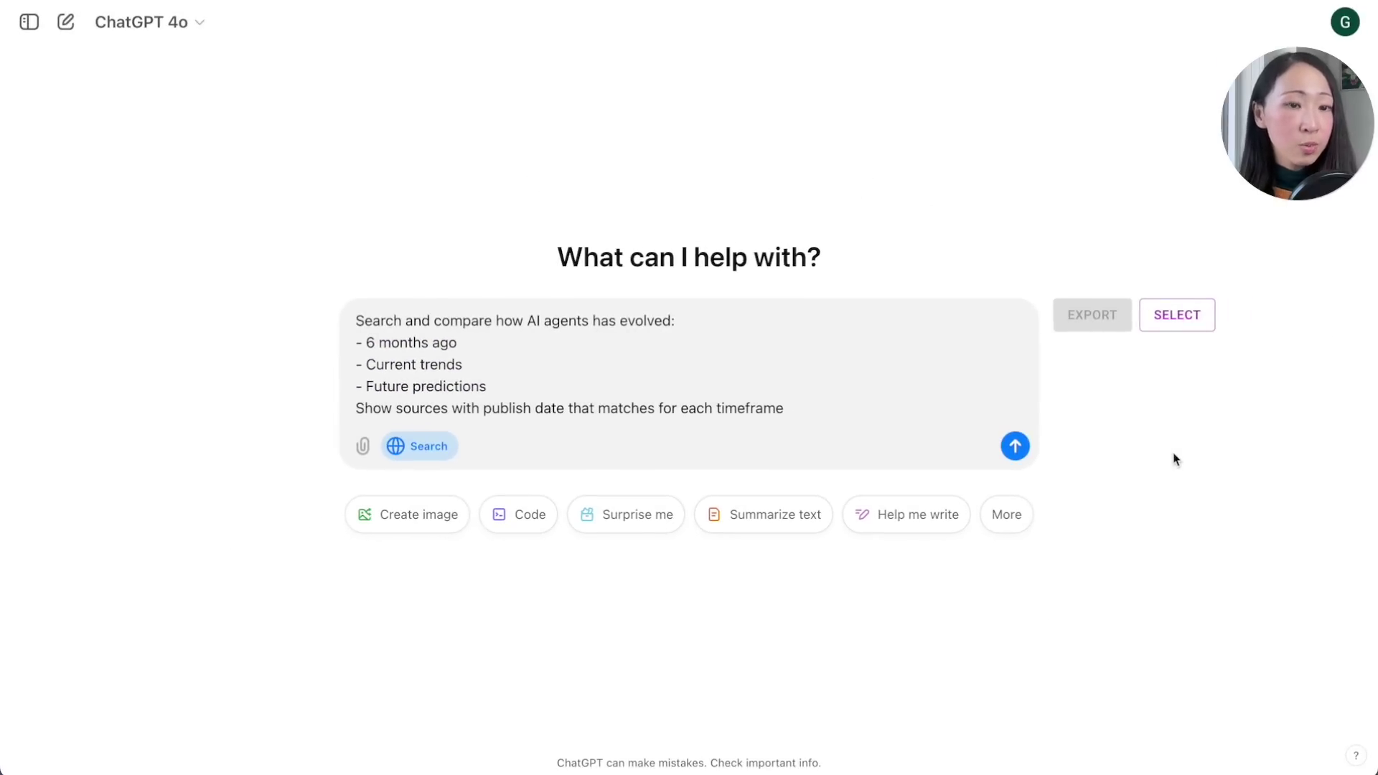
left_click(1015, 446)
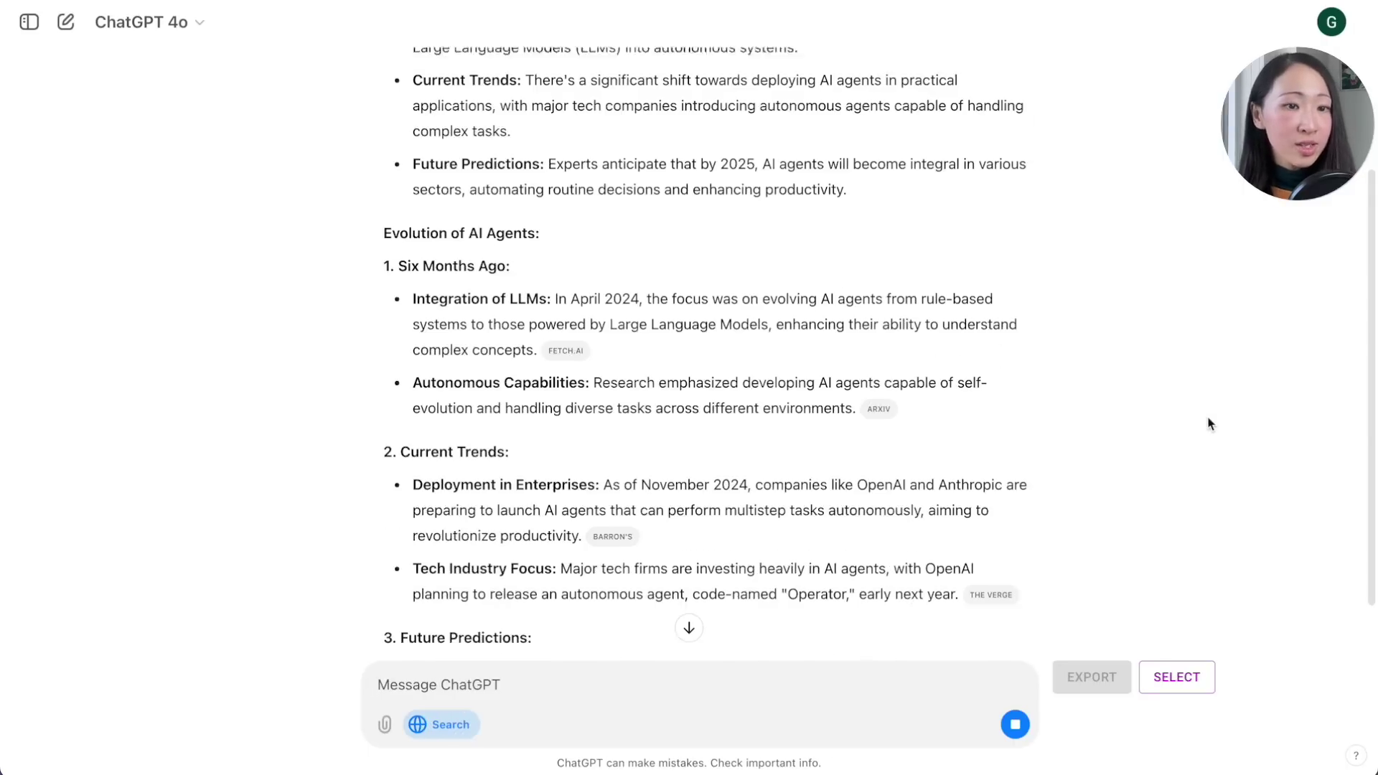
scroll(1372, 200, "up", 3)
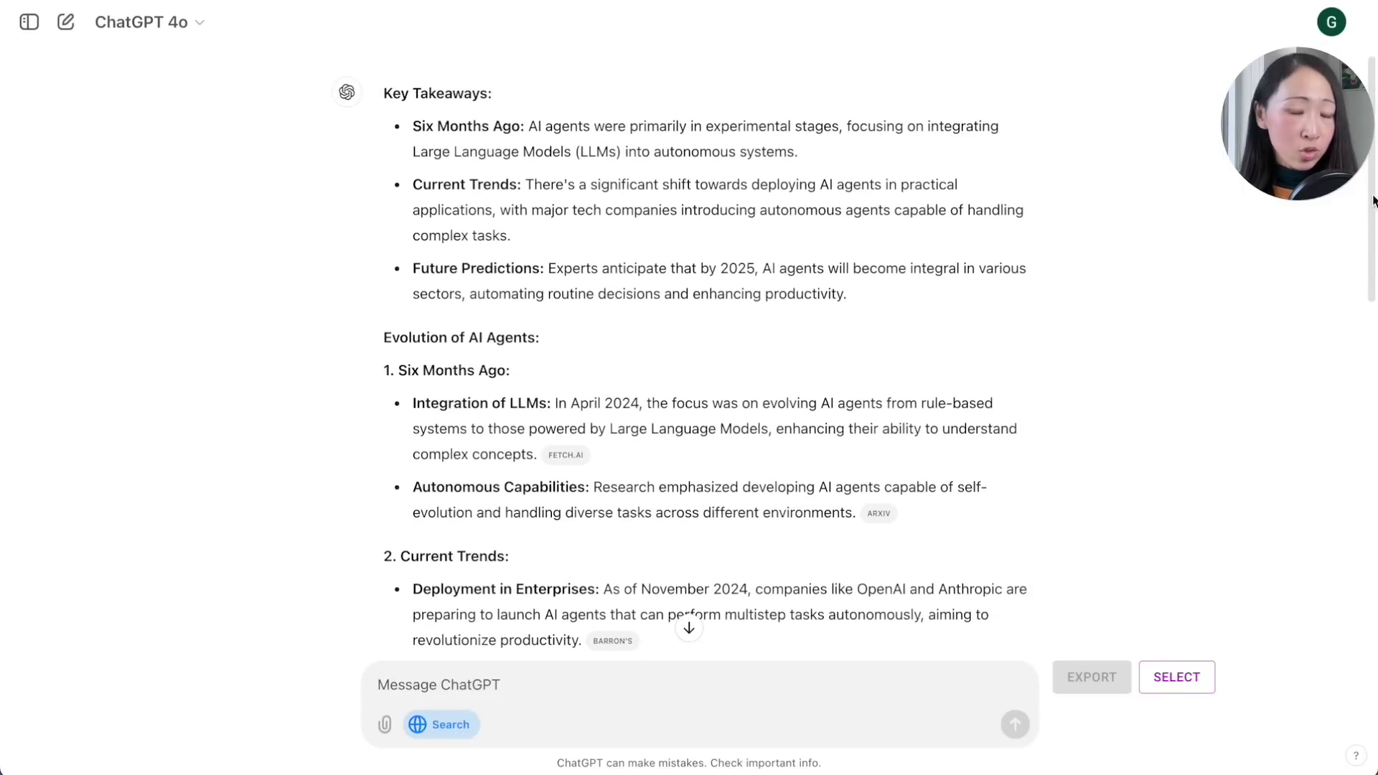
left_click_drag(1372, 200, 1374, 309)
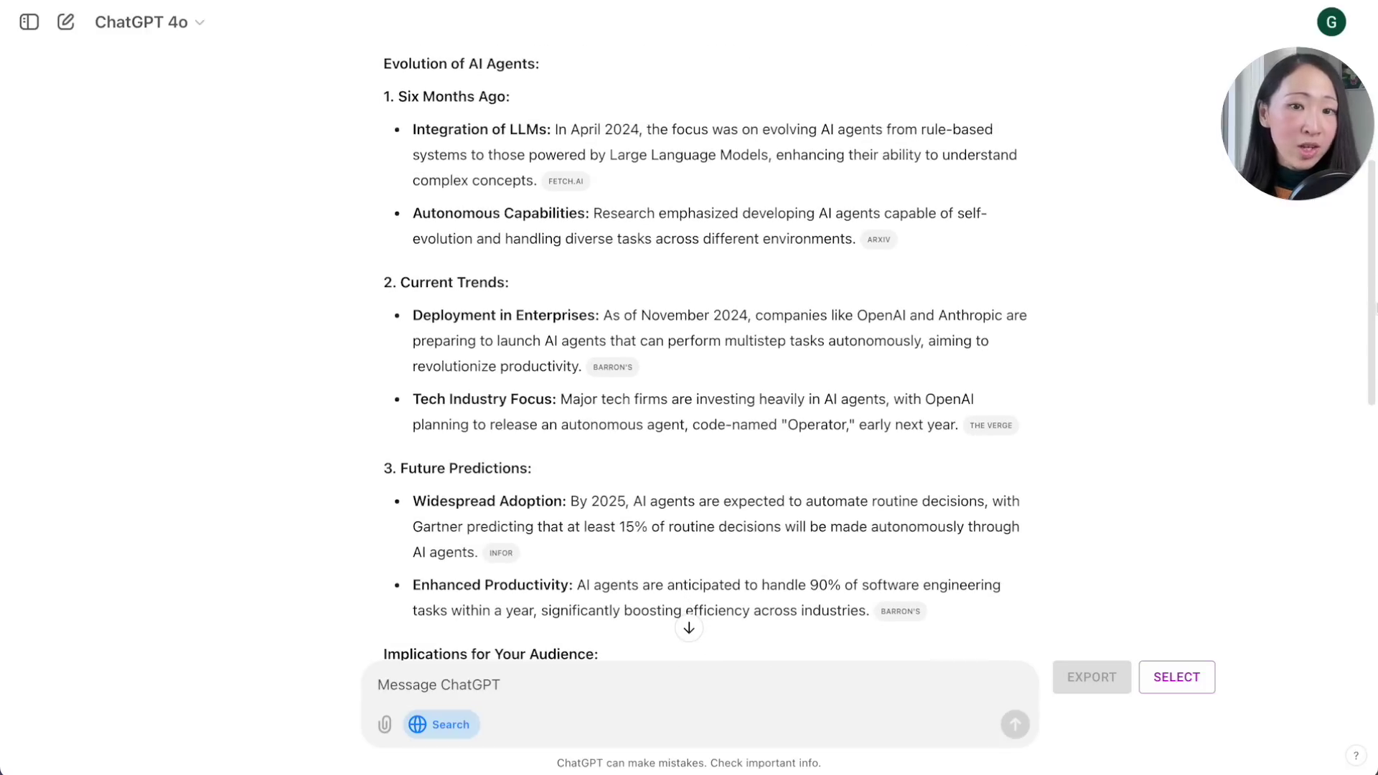
Check the cited fetch.ai and Barron's source articles, closing each one afterwards.
left_click(565, 181)
scroll(689, 431, "down", 3)
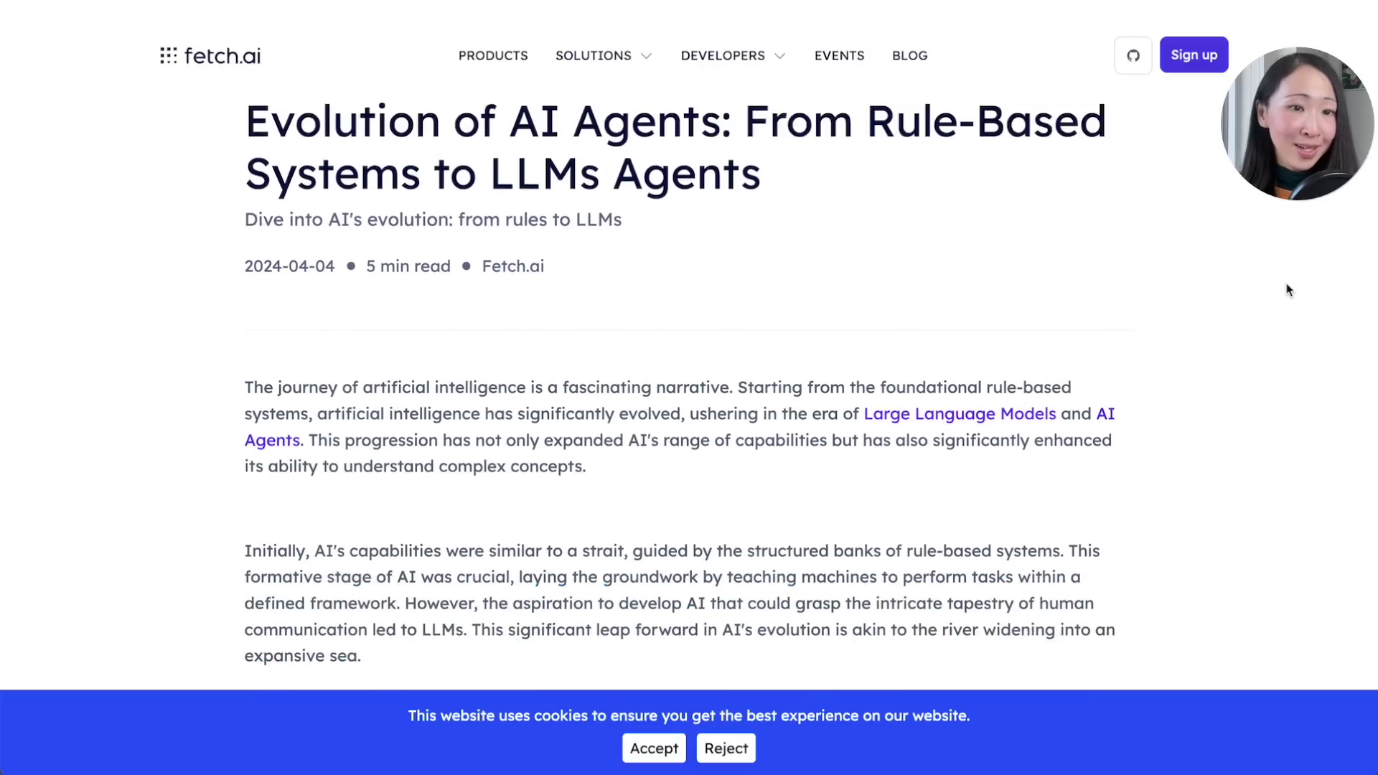
key("ctrl+w")
scroll(665, 210, "down", 2)
left_click(622, 188)
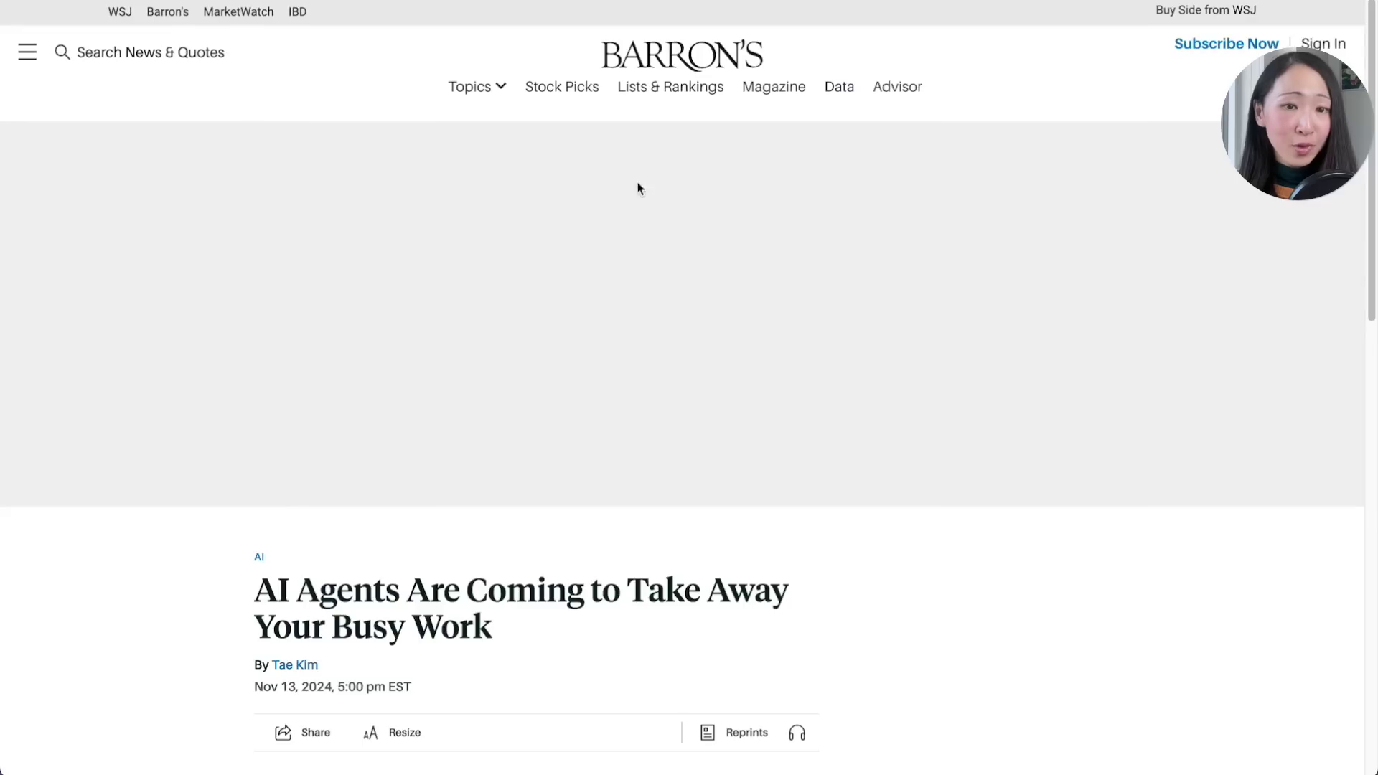
scroll(637, 188, "down", 5)
key("ctrl+w")
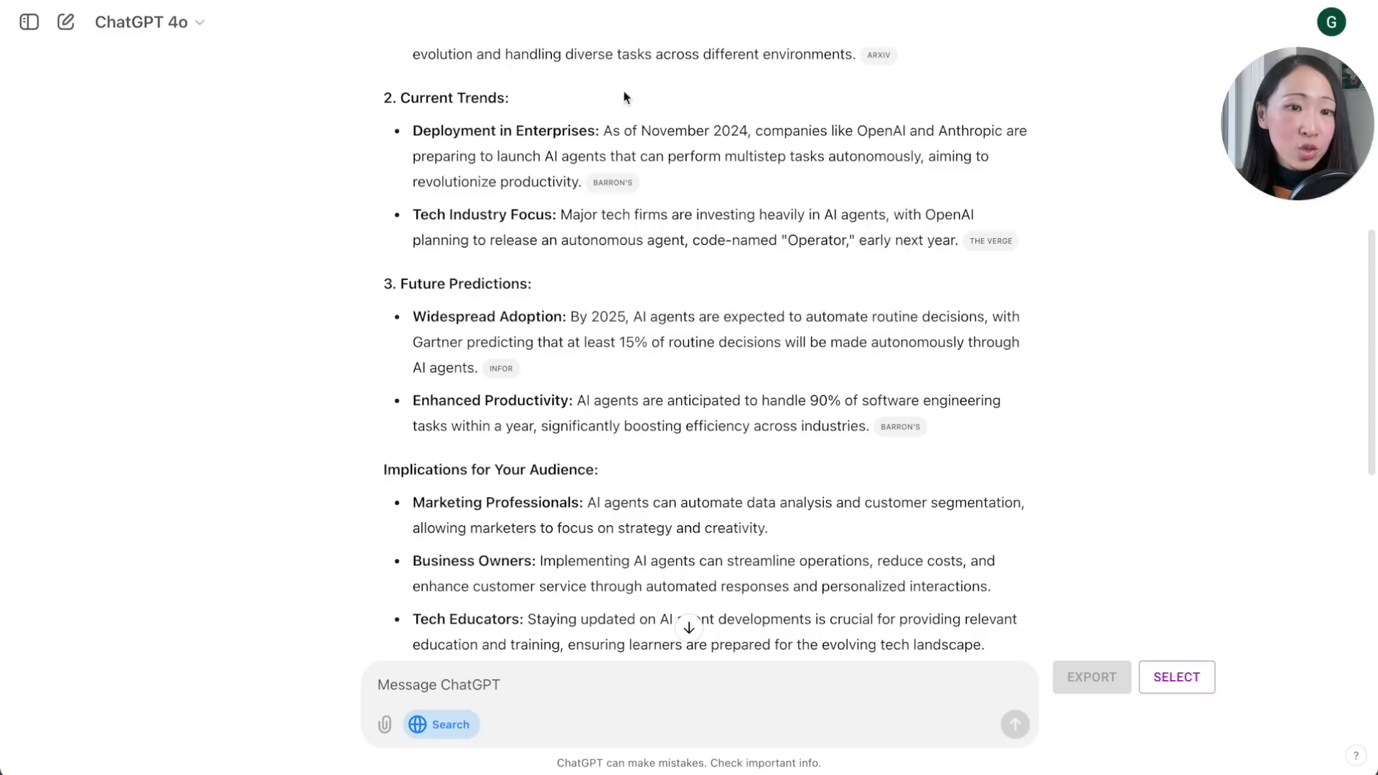
scroll(1160, 298, "down", 3)
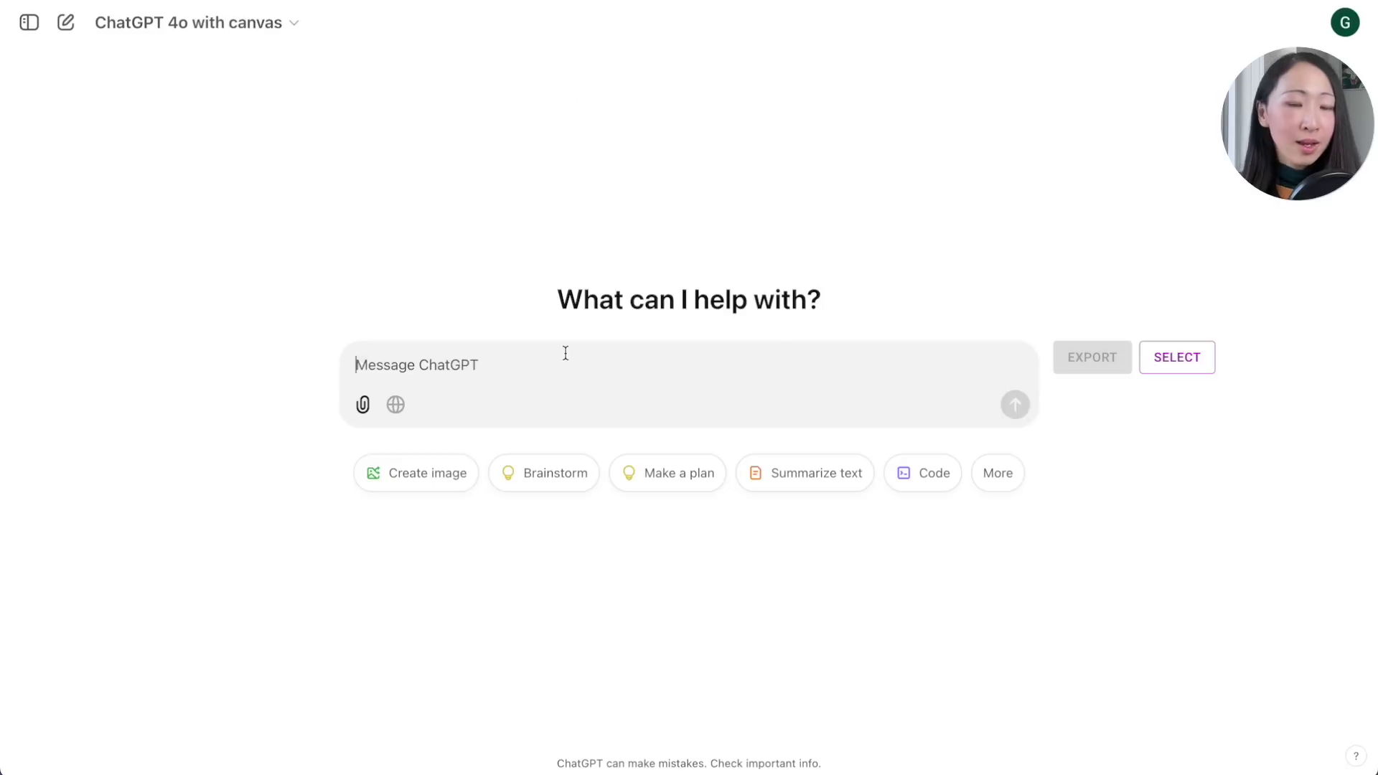
Request a 300-word Minimalist Lifestyle article, then search the web for supporting statistics via /search.
type("Draft a 300 words article about how to start a Minimalist Lifestyle.")
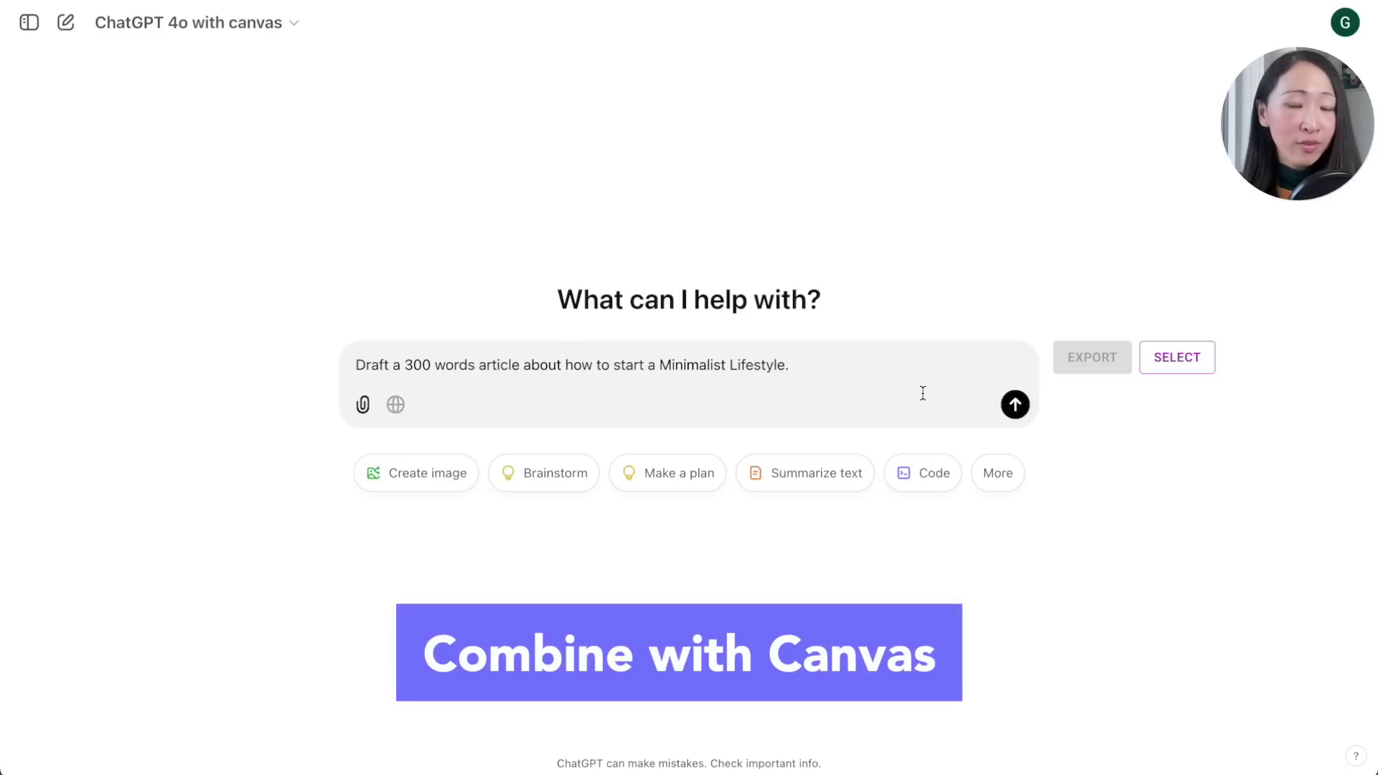
left_click(1015, 404)
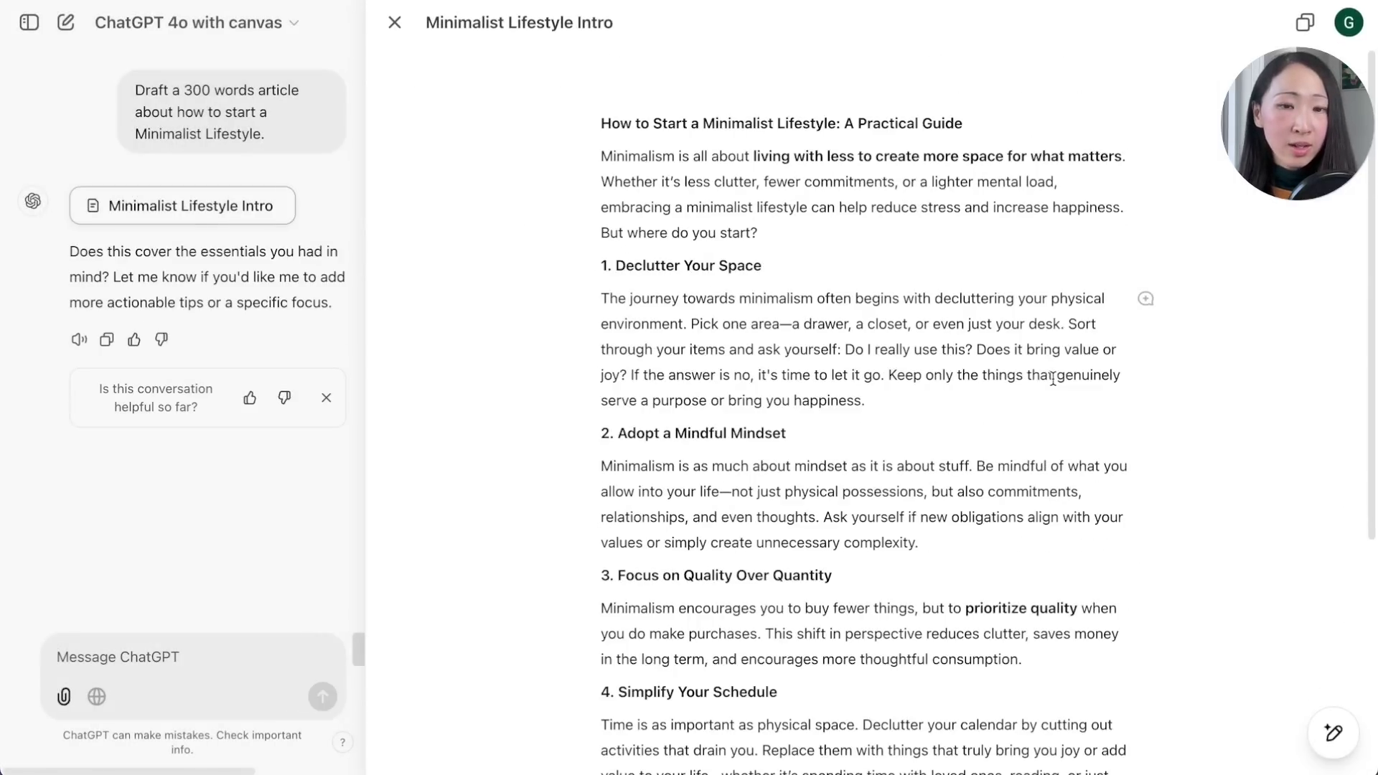
type("/")
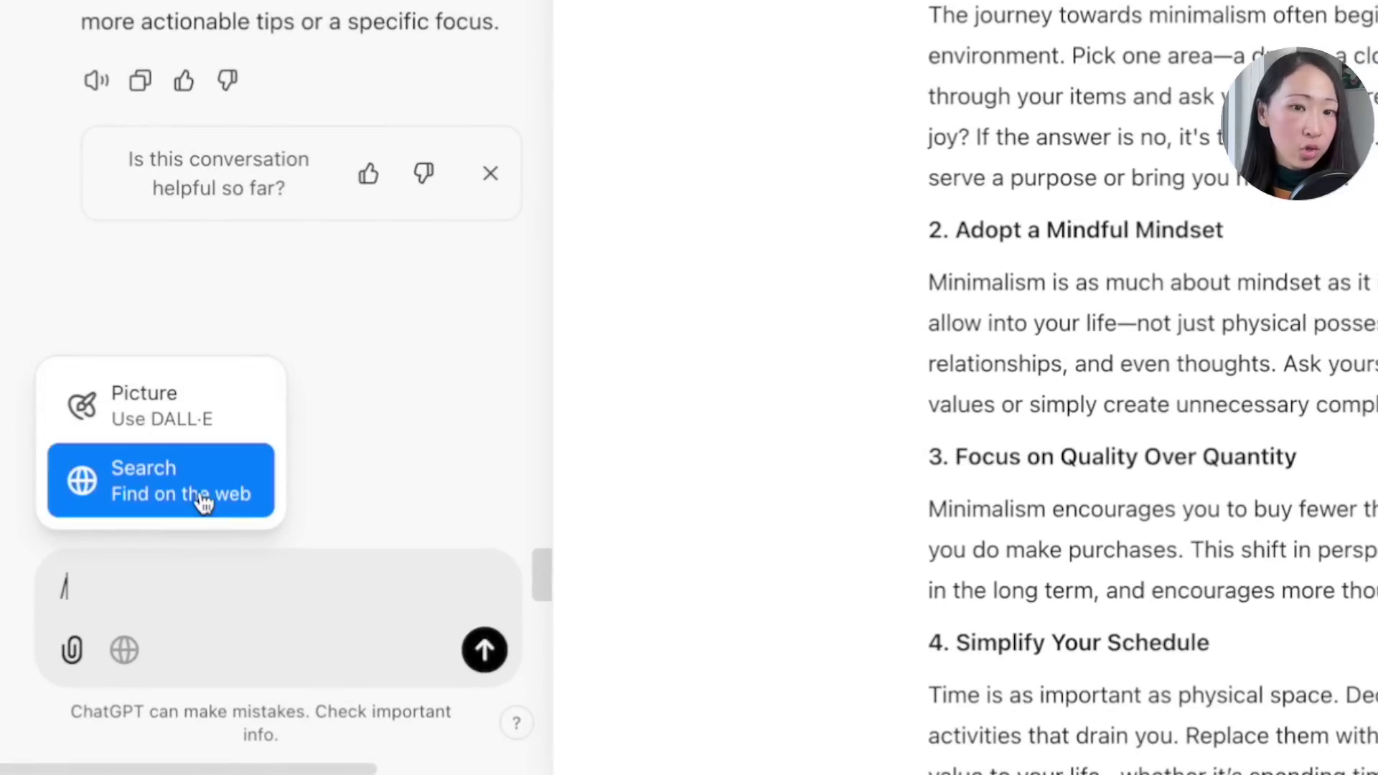
left_click(193, 491)
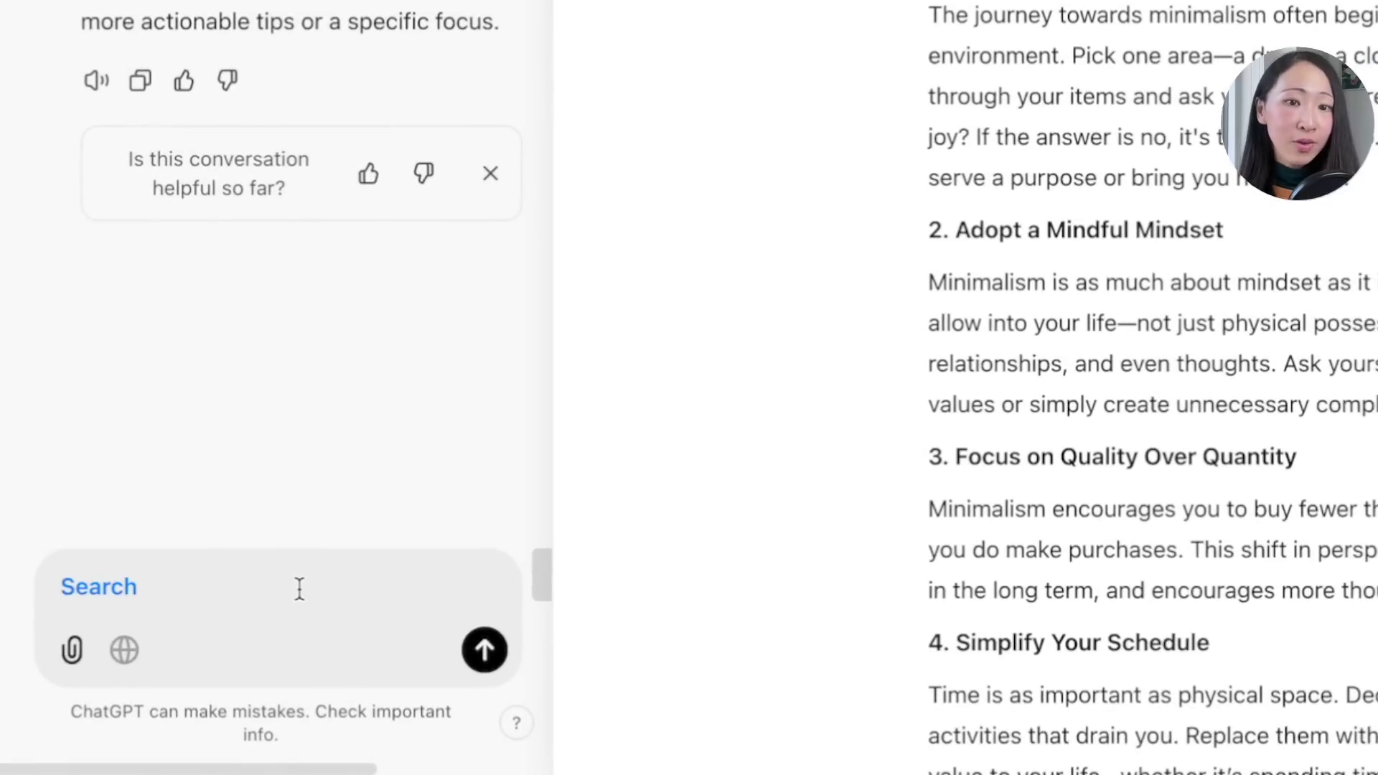
type("find relevant statistics from authoritative sources to support the key points in this article")
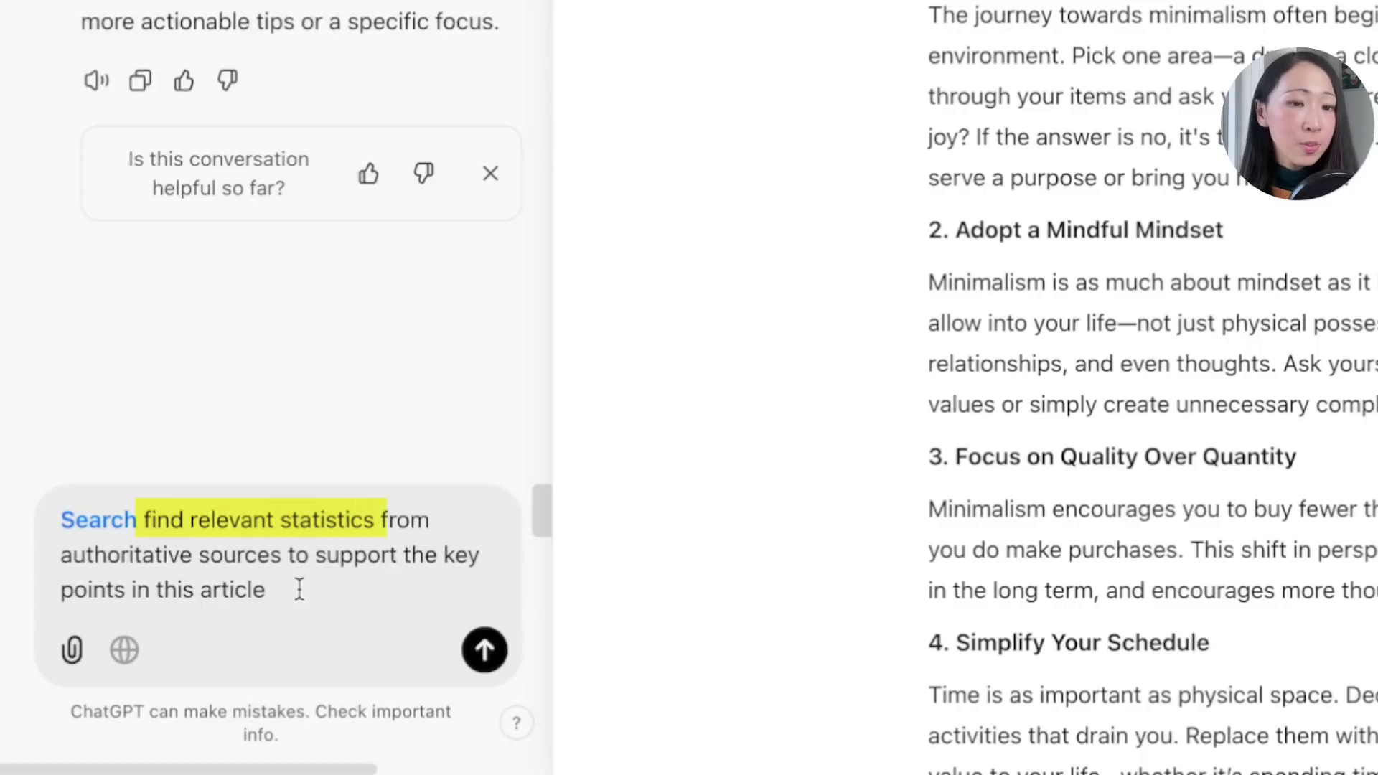
left_click(483, 650)
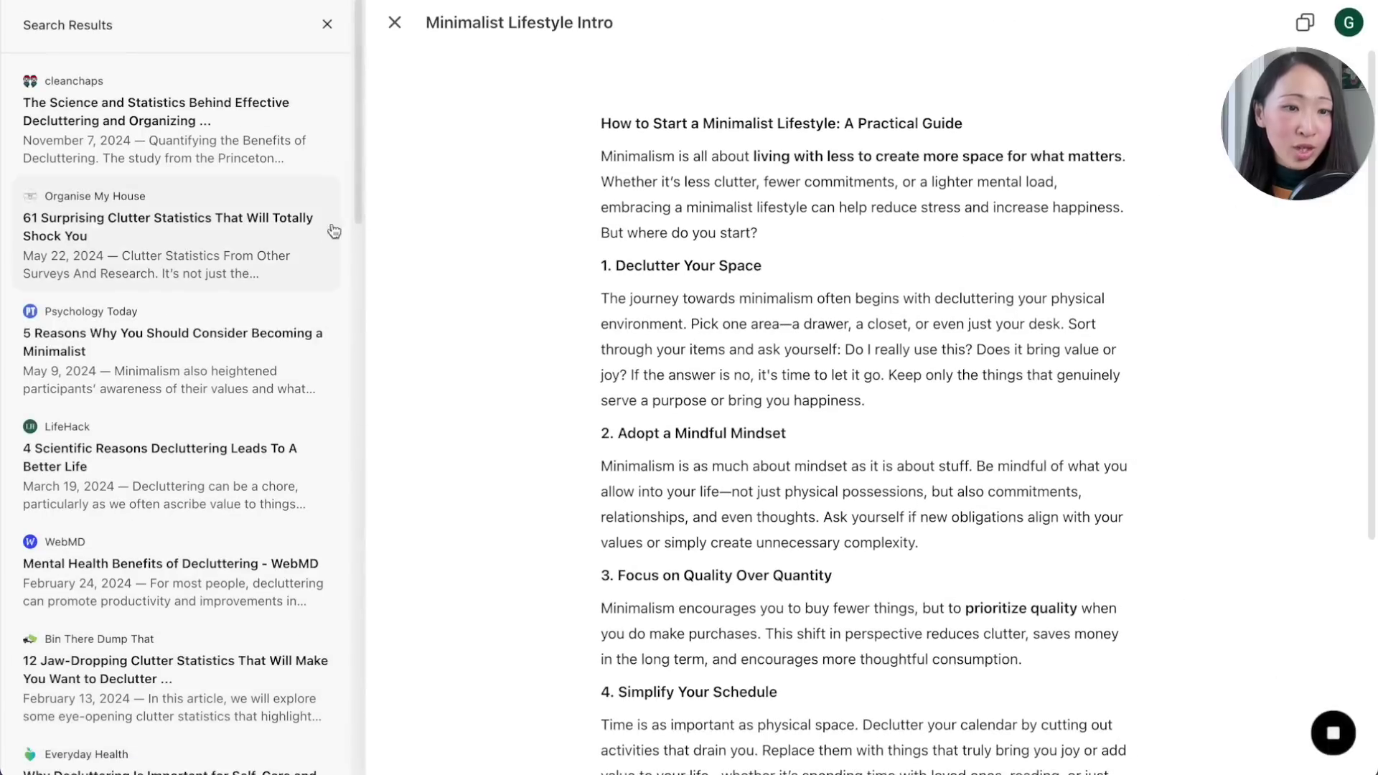
Close the citations list and have the external source links inserted into the article.
left_click_drag(360, 191, 330, 36)
left_click(327, 24)
left_click_drag(363, 289, 364, 387)
left_click(262, 666)
type("Insert these links into the article where it fits, while keeping the text unchanged, and directly add the external link to the relevant anchor keyword.")
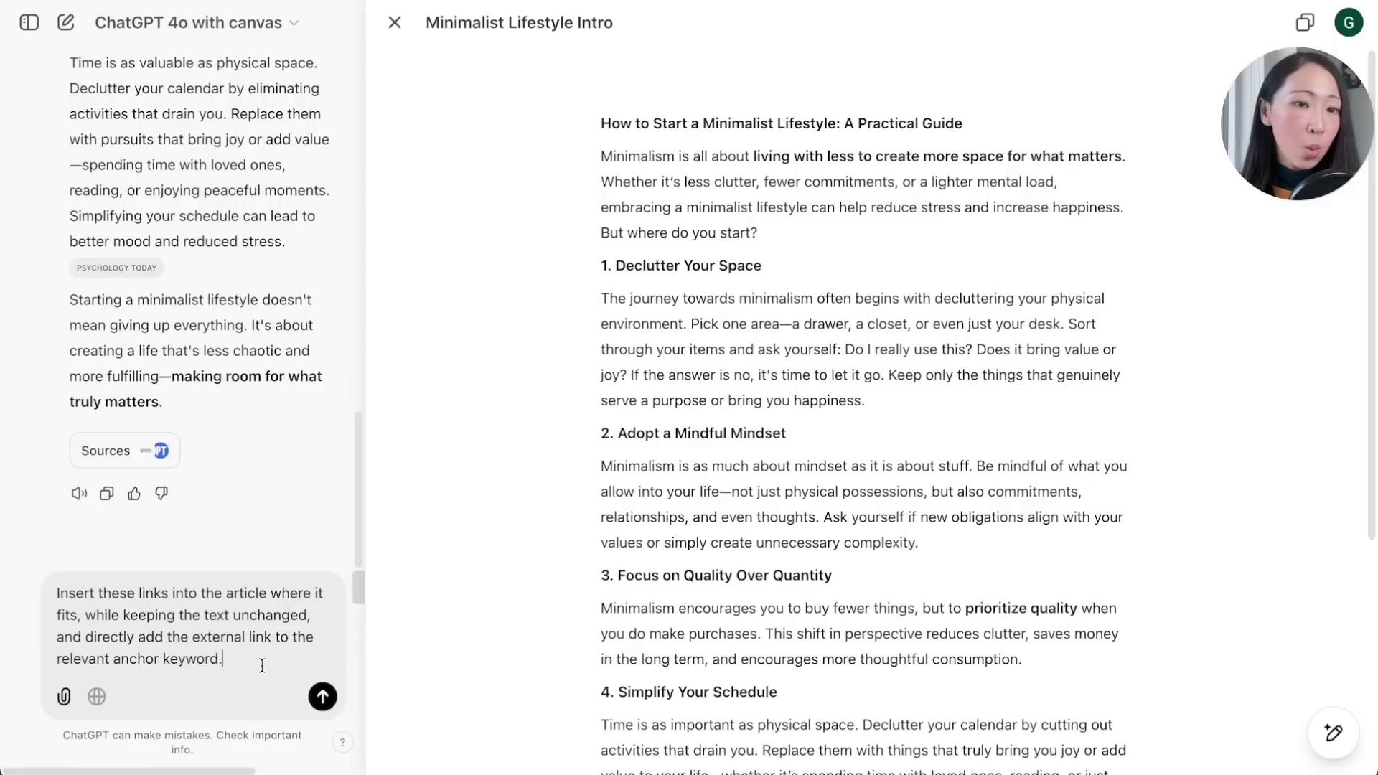
left_click(322, 696)
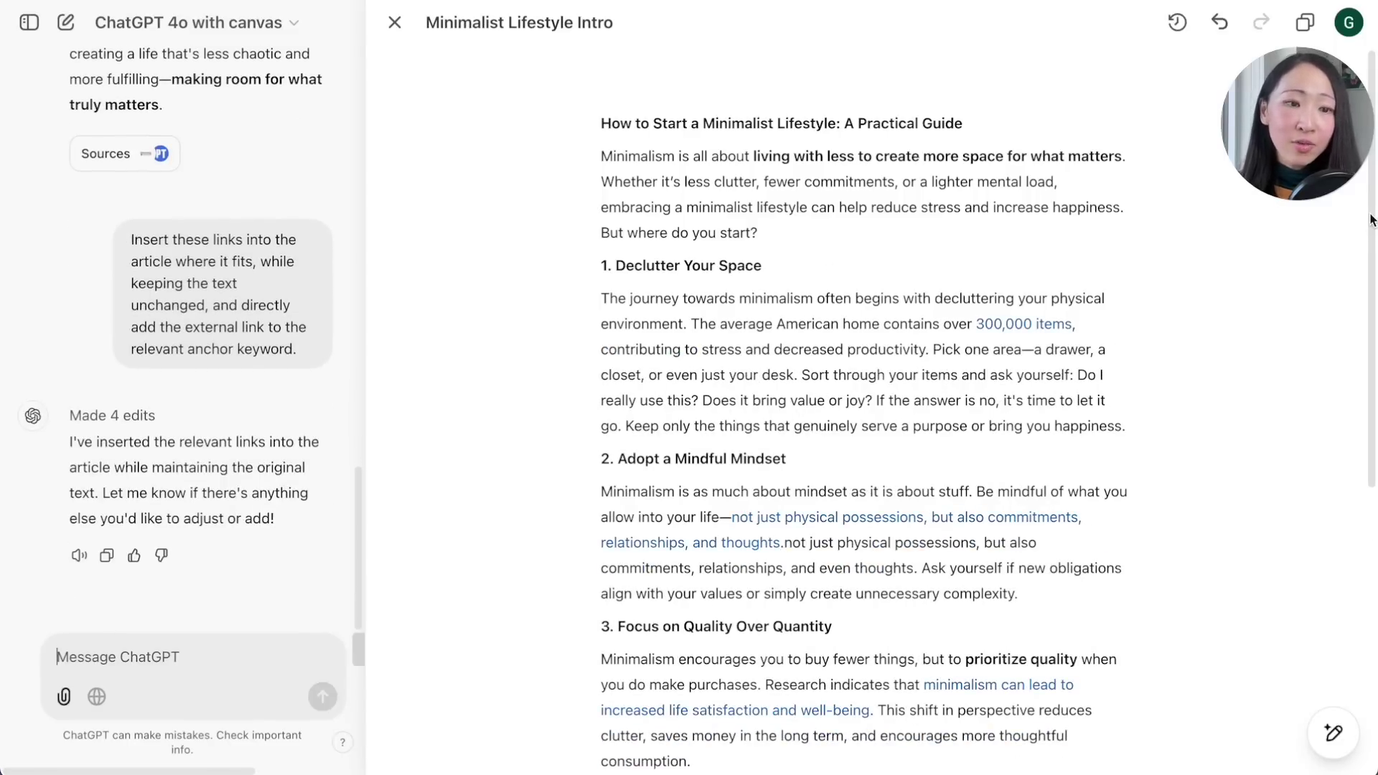
Open the becomingminimalist source behind the 300,000 items link.
scroll(1370, 217, "down", 6)
scroll(1365, 215, "up", 6)
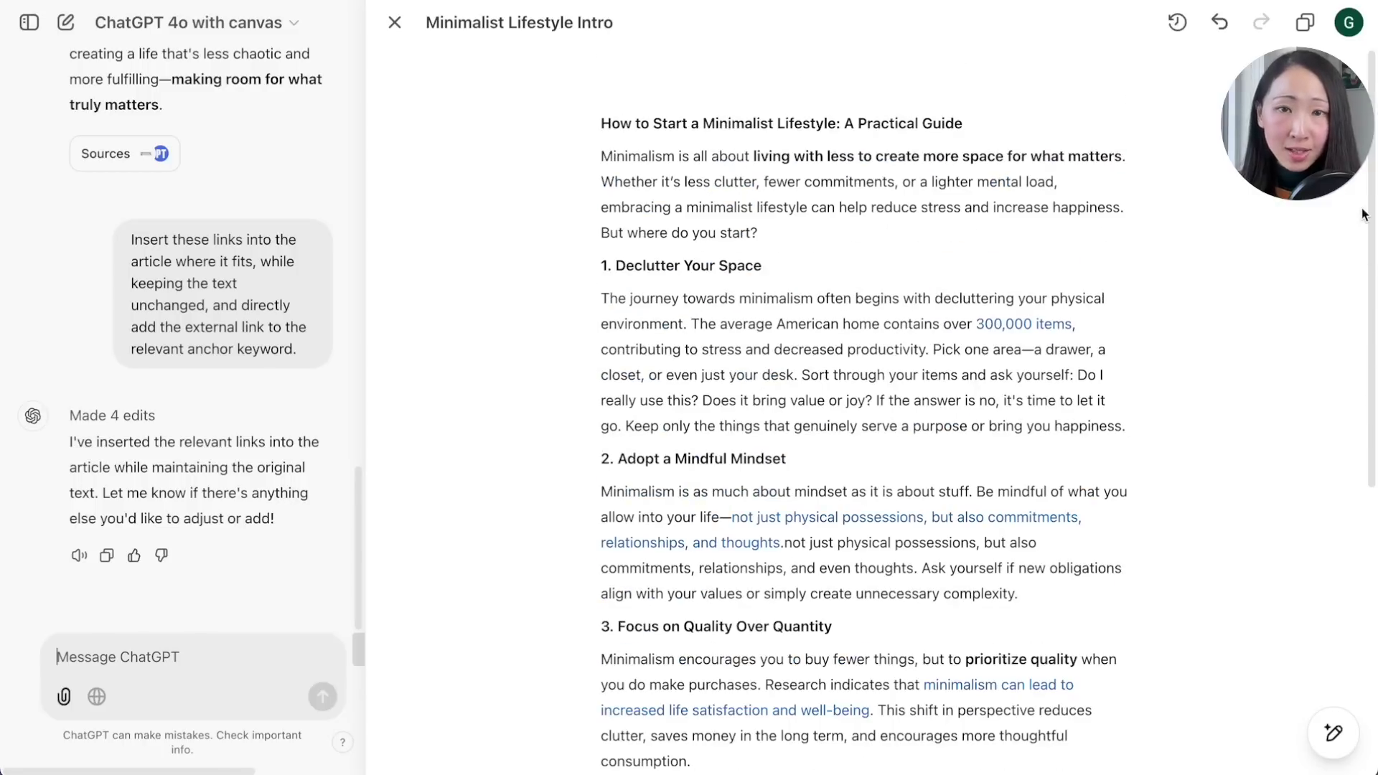
left_click(1023, 324)
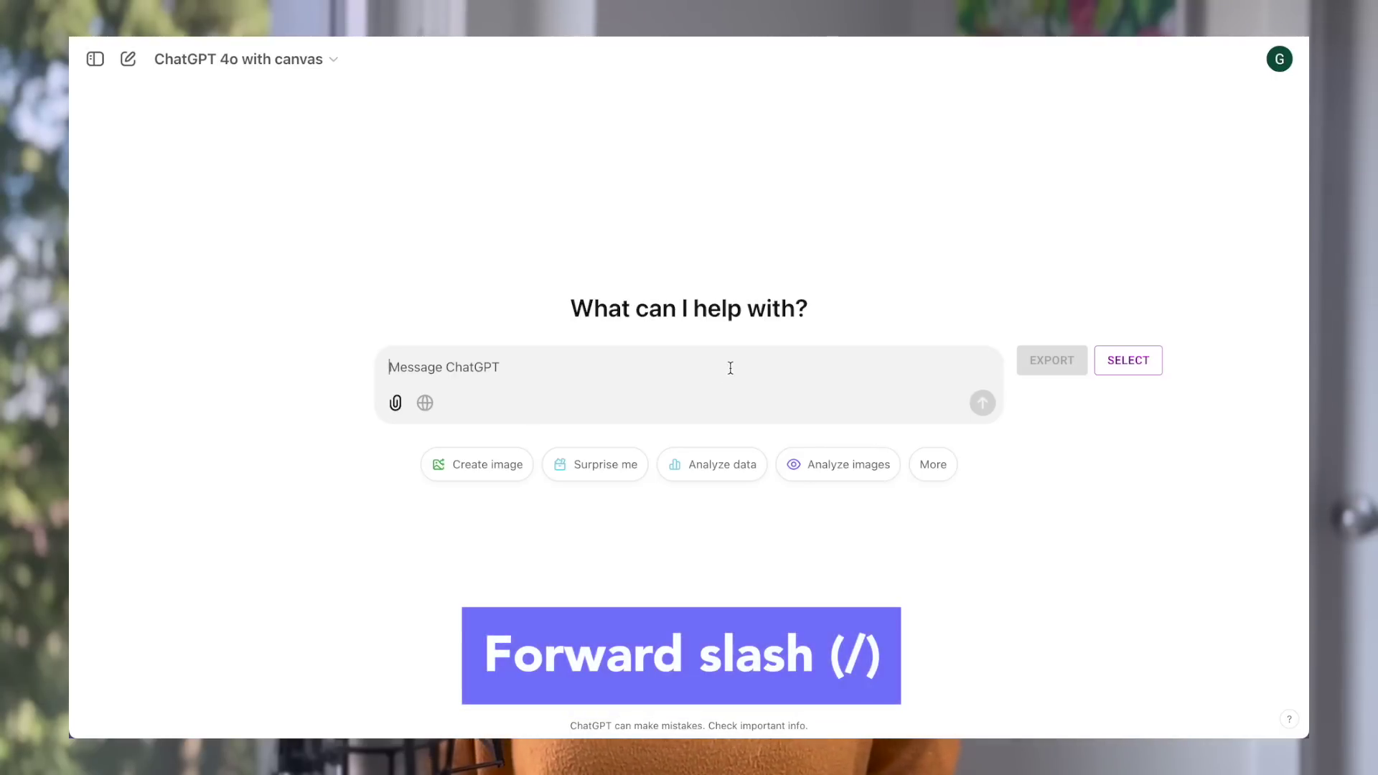
Switch to Reason via /re and send the content-strategist prompt with the attached daycare article.
type("/")
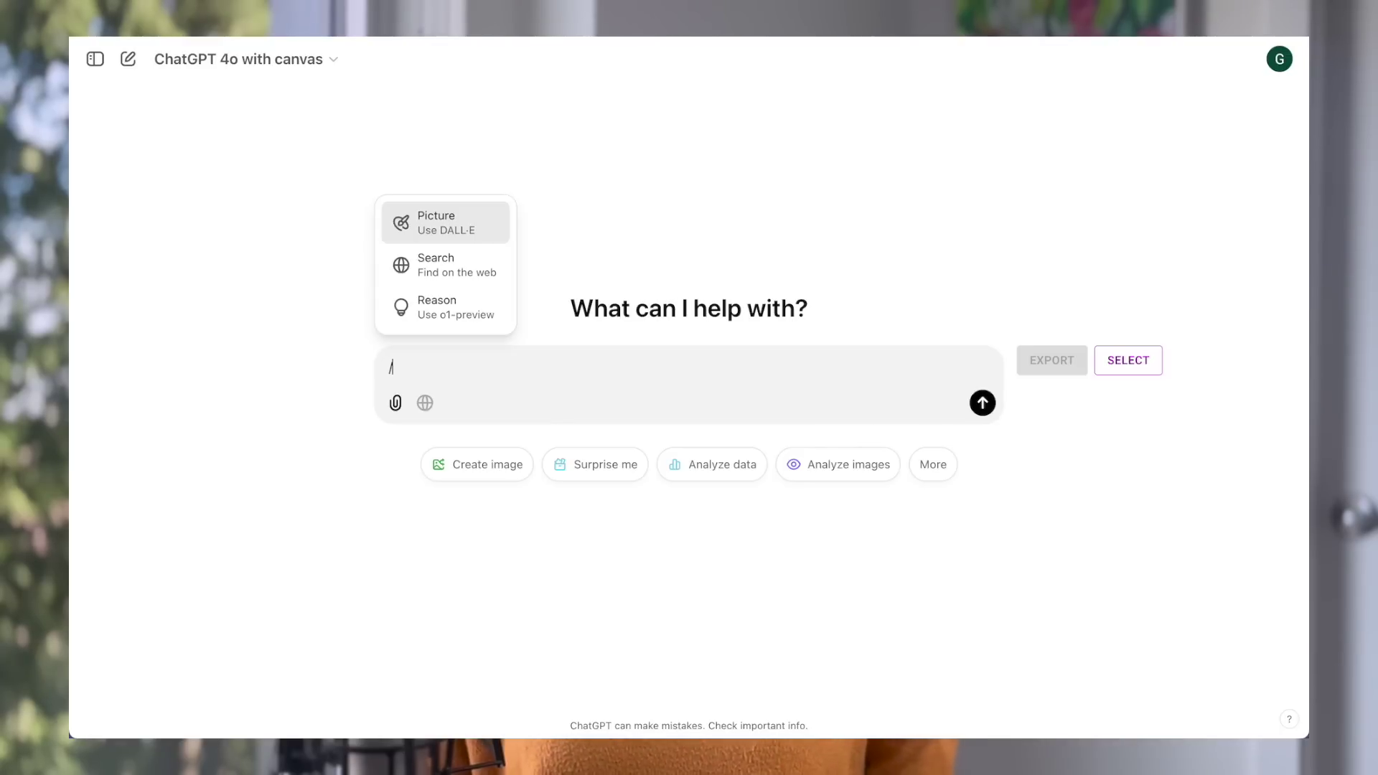
left_click(452, 230)
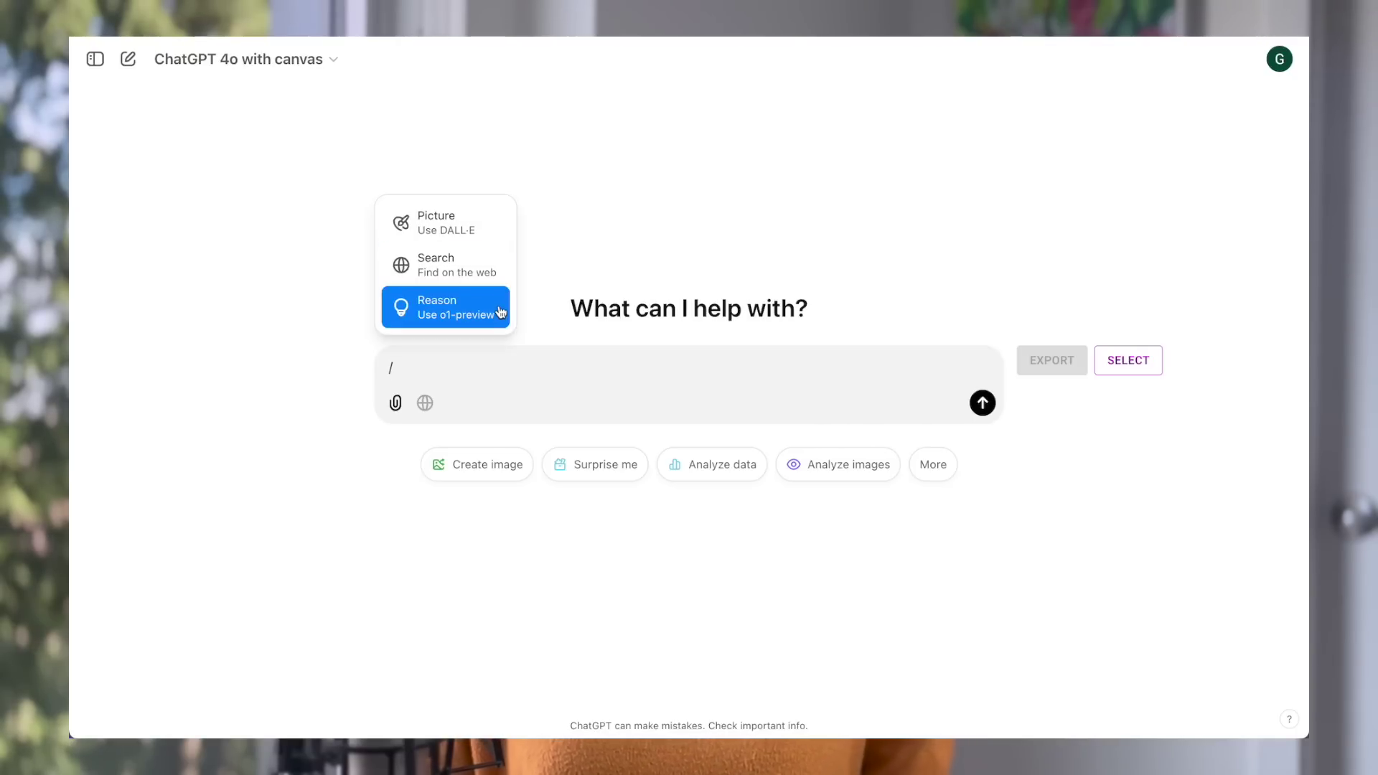
left_click(486, 231)
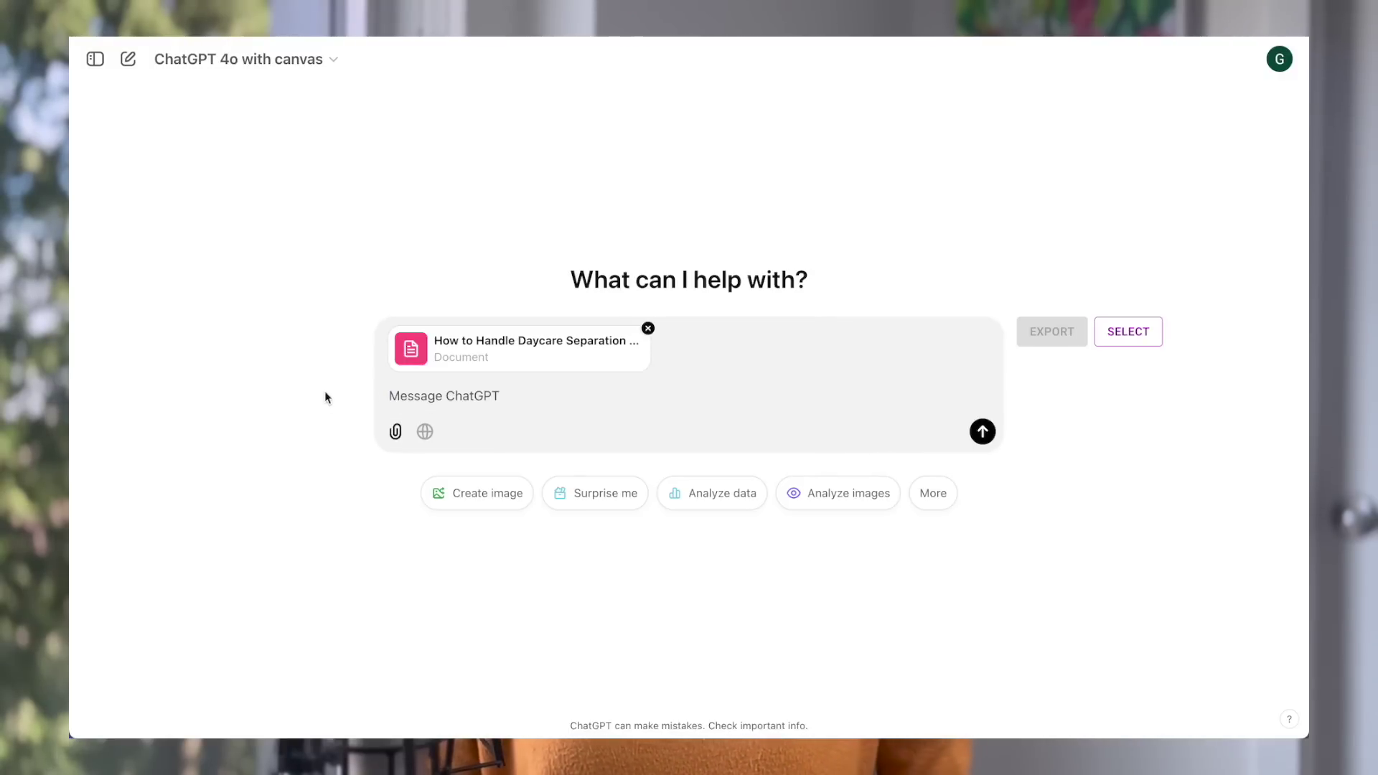
type("/re")
key("Return")
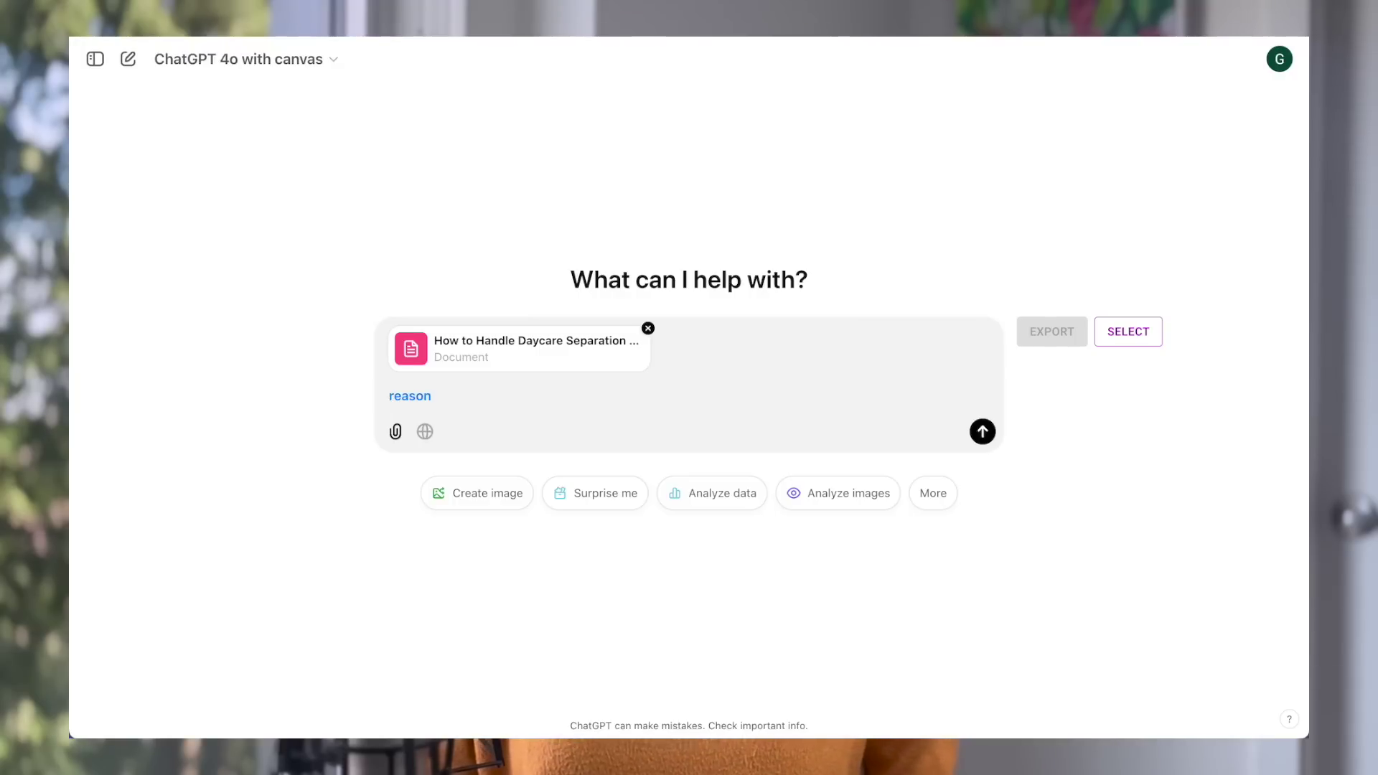
type("Act as a content strategist. Propose suggestions to improve the attached article about How to Handle Daycare Separation Anxiety")
left_click(982, 440)
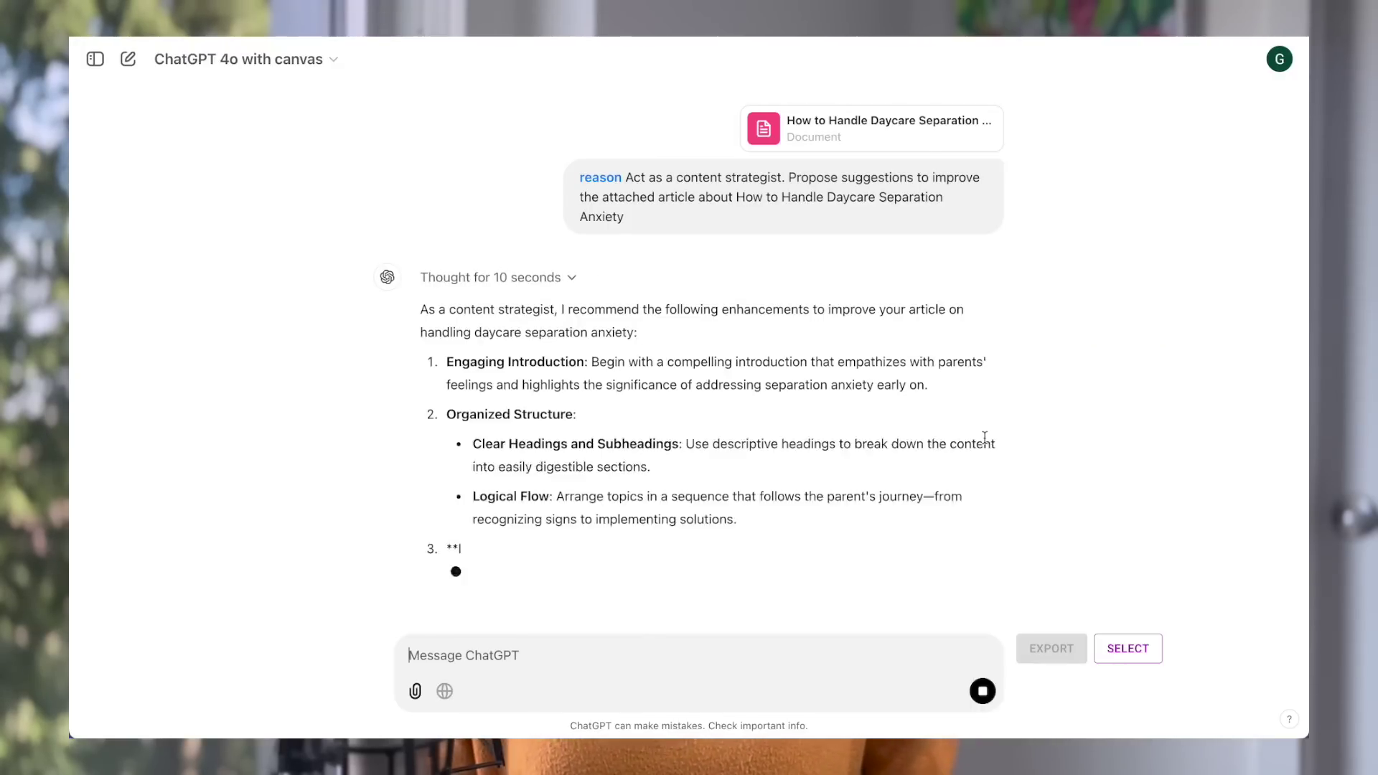
scroll(1300, 184, "down", 15)
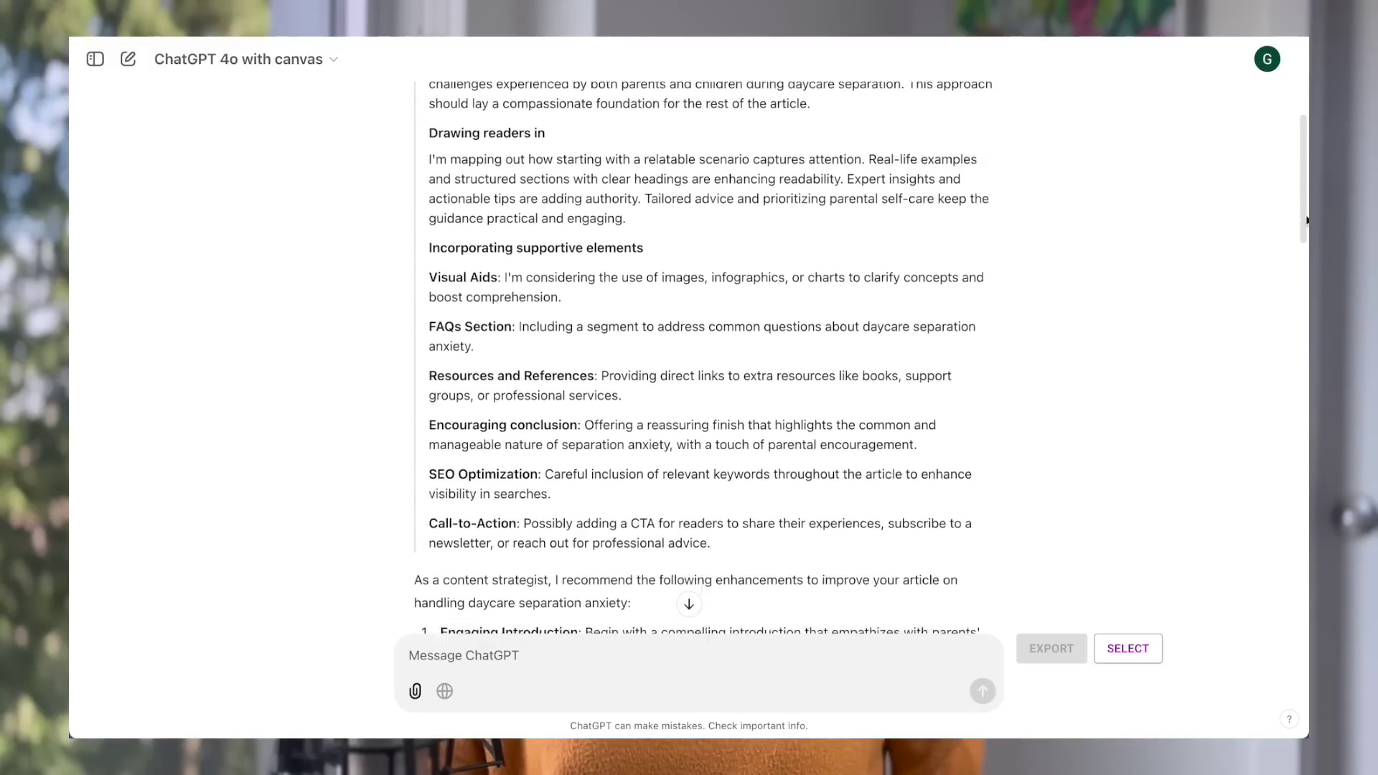
scroll(860, 347, "down", 10)
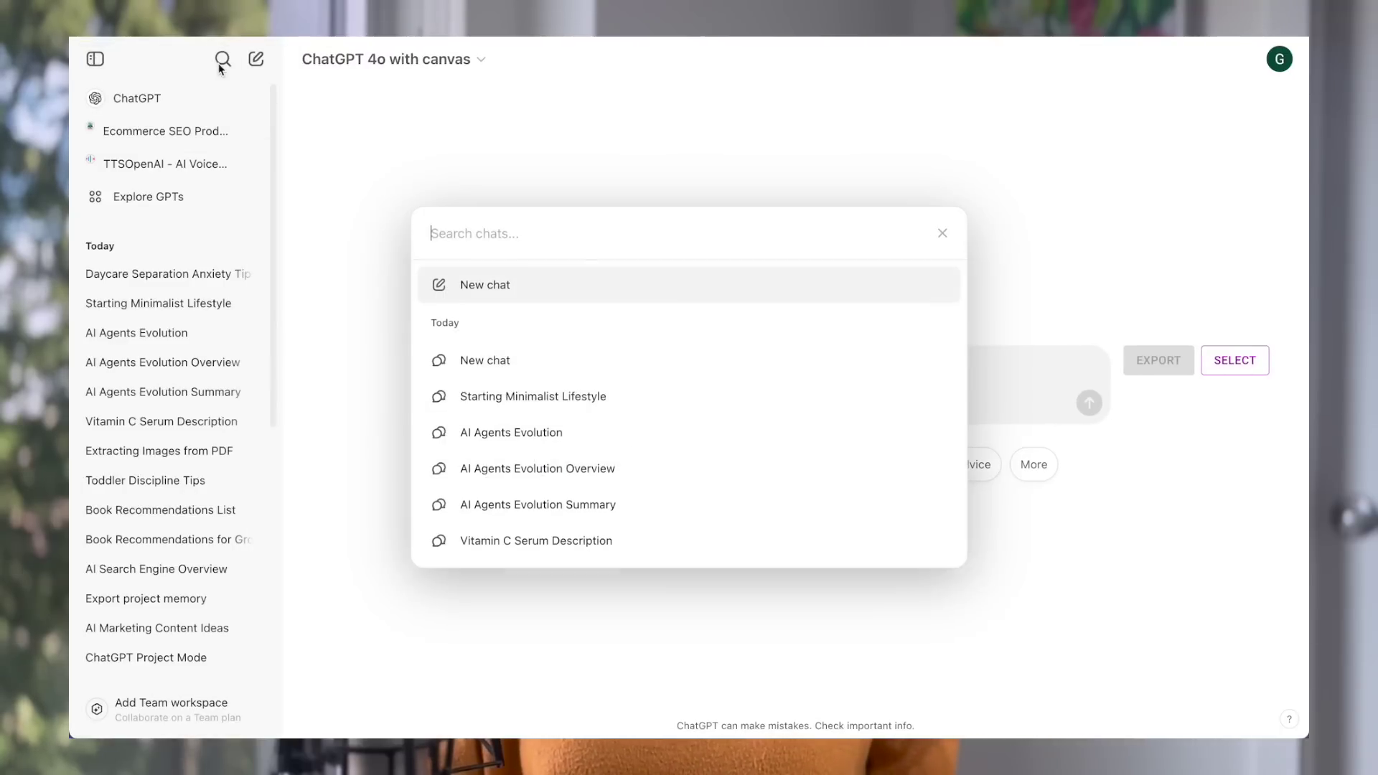
Search past chats for 'digital marketing' and scroll through the matching results.
type("digital marketing")
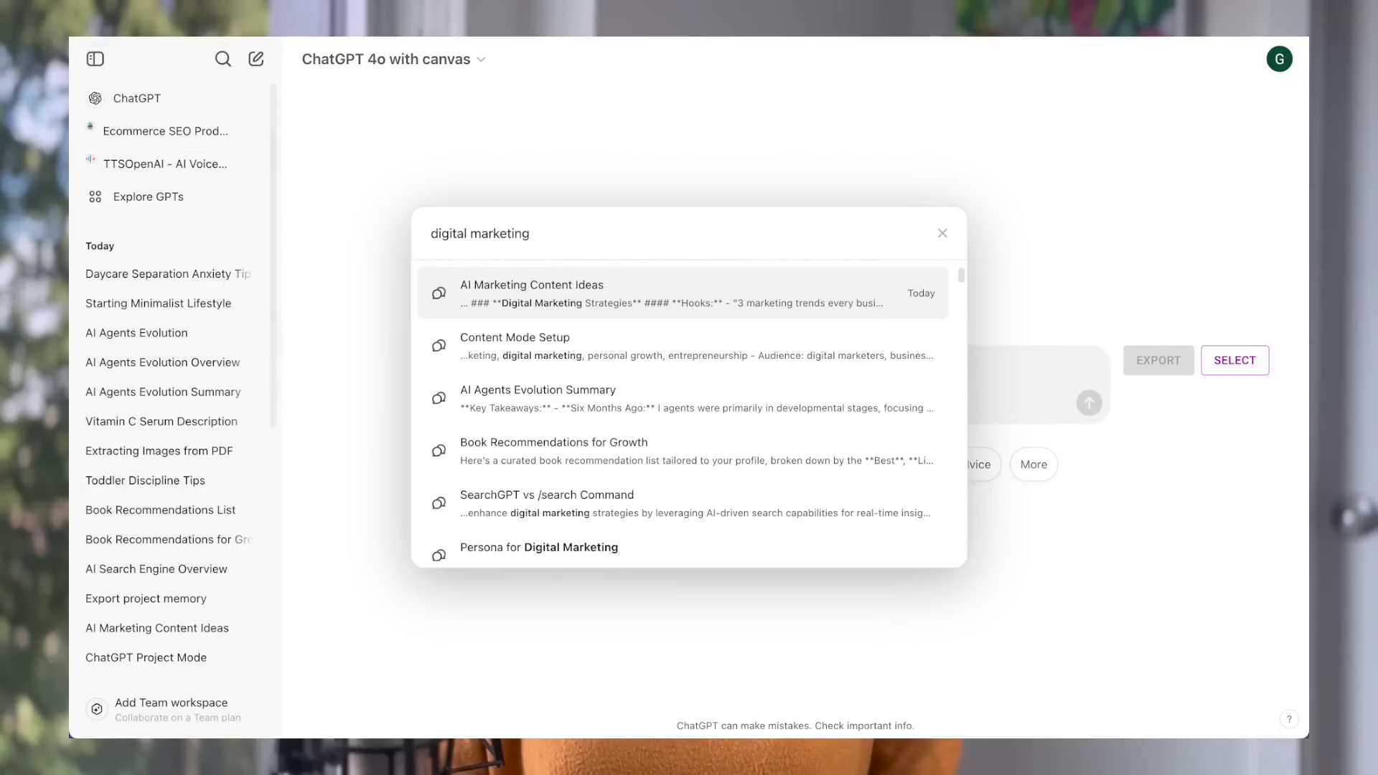
scroll(888, 344, "down", 1)
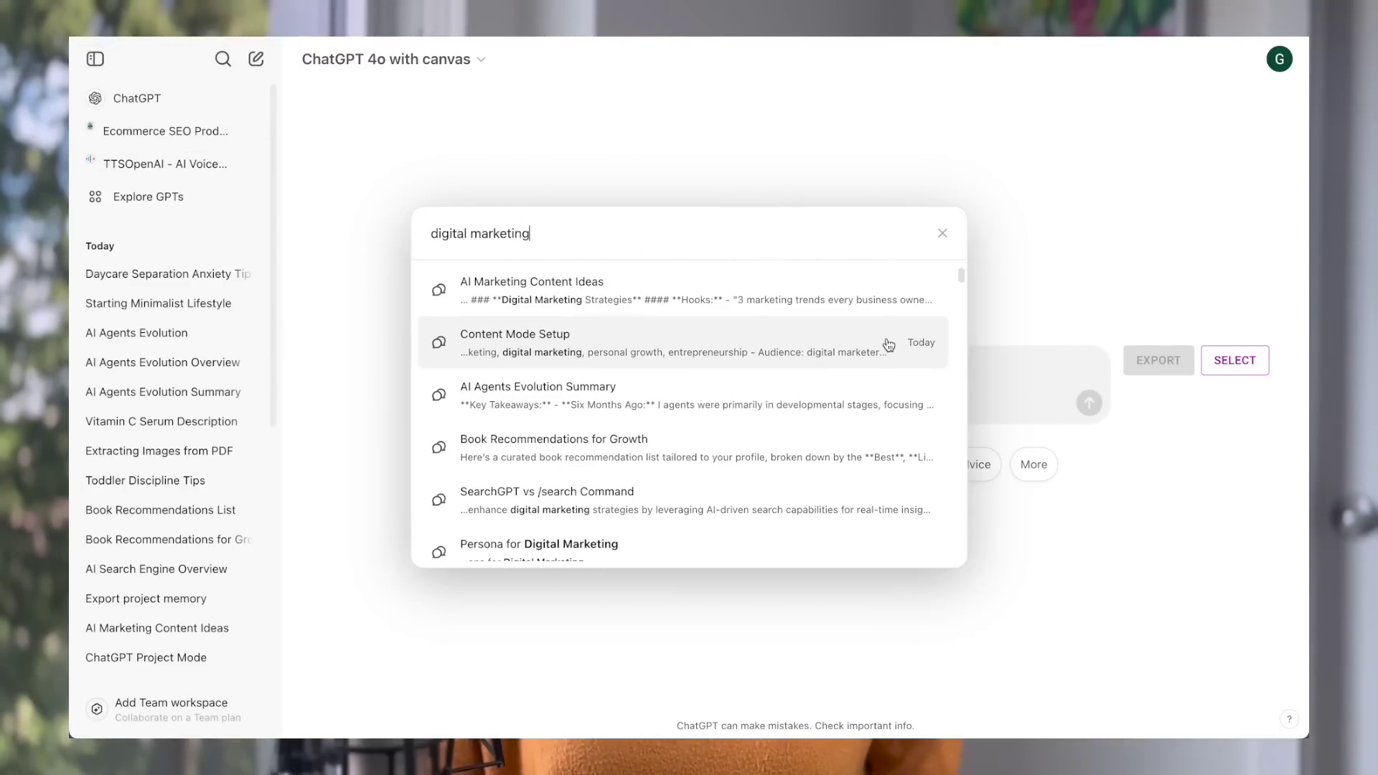
scroll(876, 353, "down", 10)
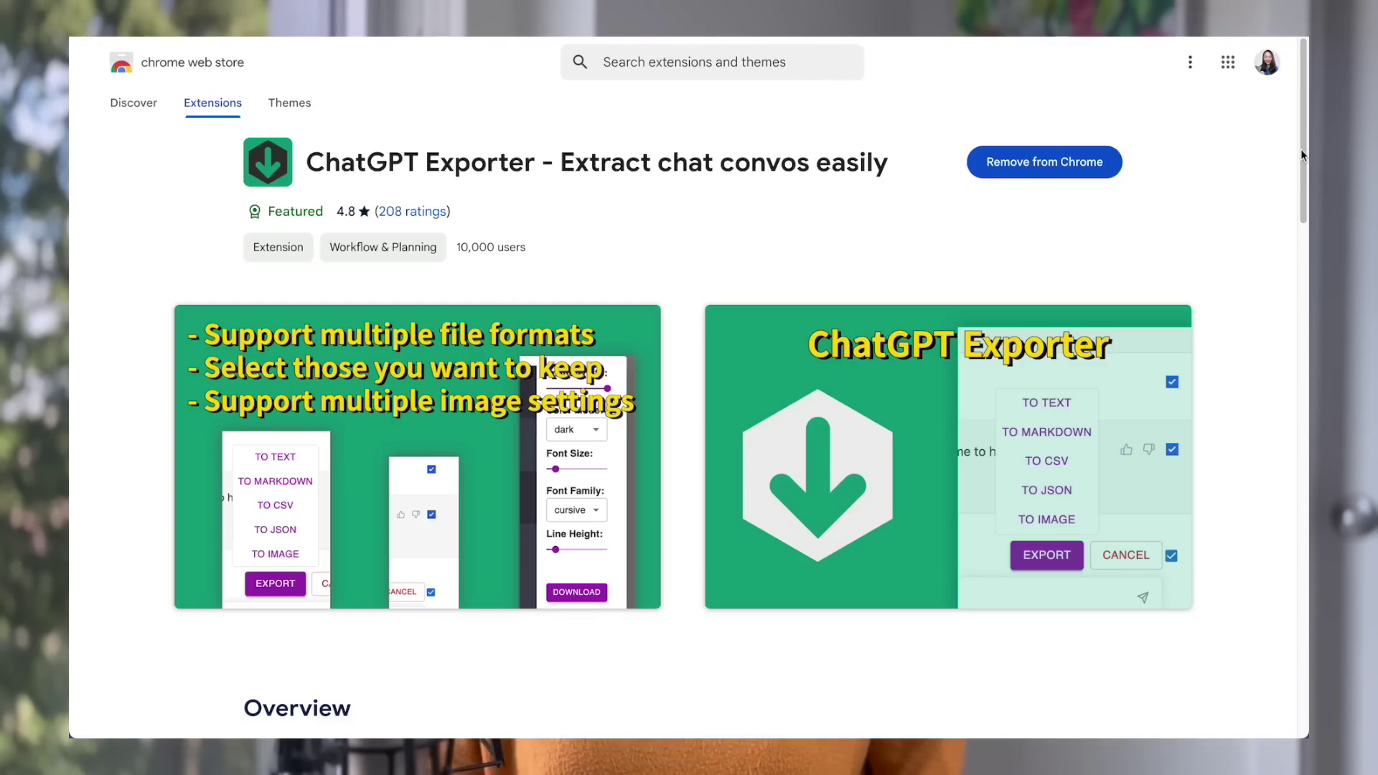
left_click_drag(1301, 148, 1307, 187)
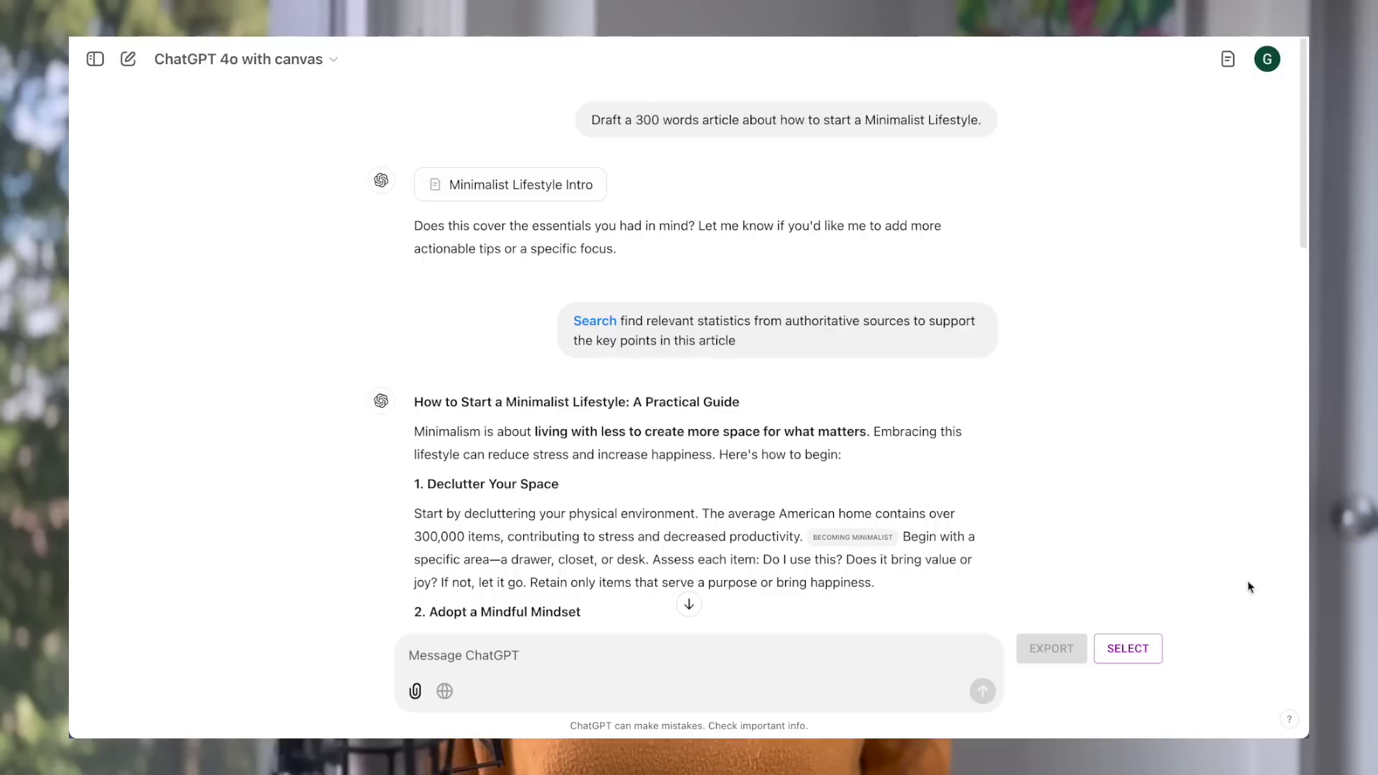
Select all messages in the Starting Minimalist Lifestyle conversation for export.
left_click(1121, 657)
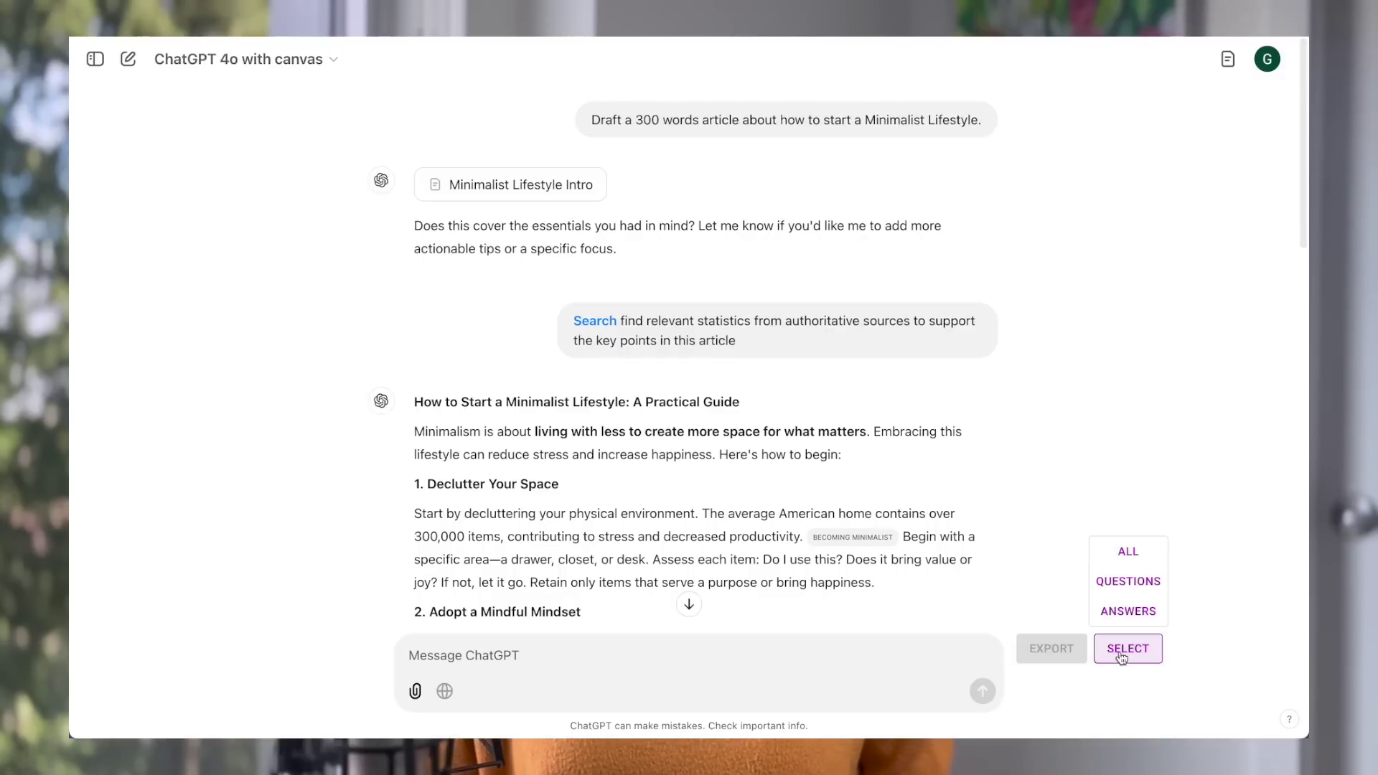
left_click(1128, 551)
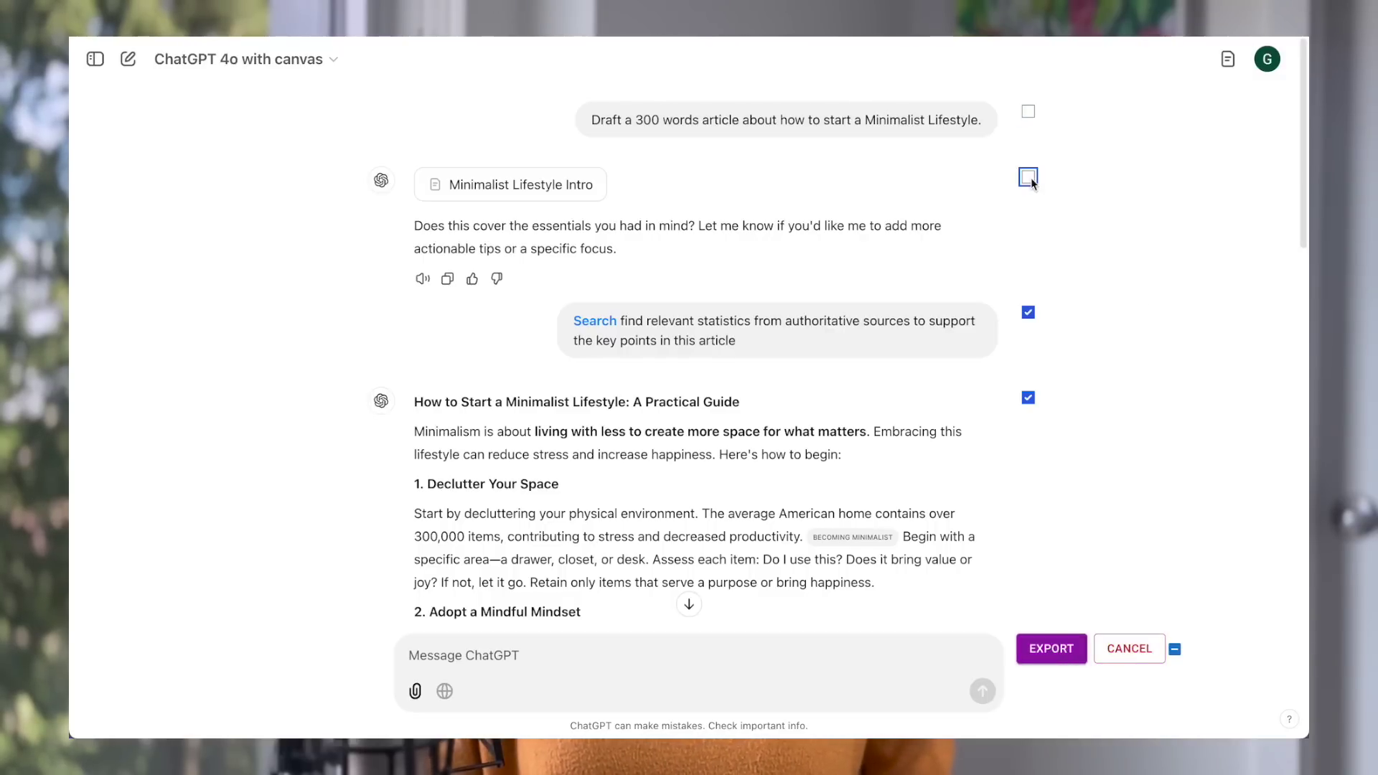
key("Tab")
Preview an image export in light mode with wider line spacing, then export to plain text.
left_click(1067, 651)
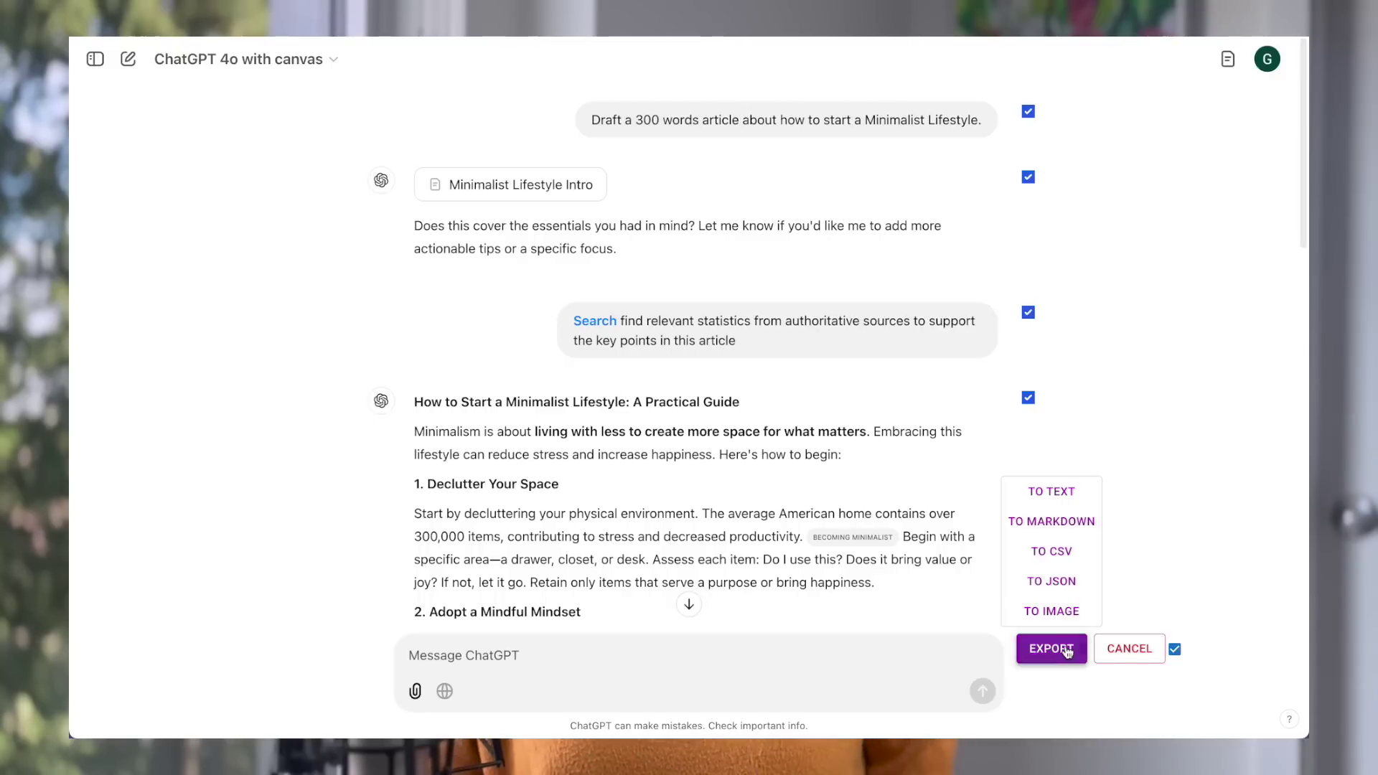
left_click(1051, 611)
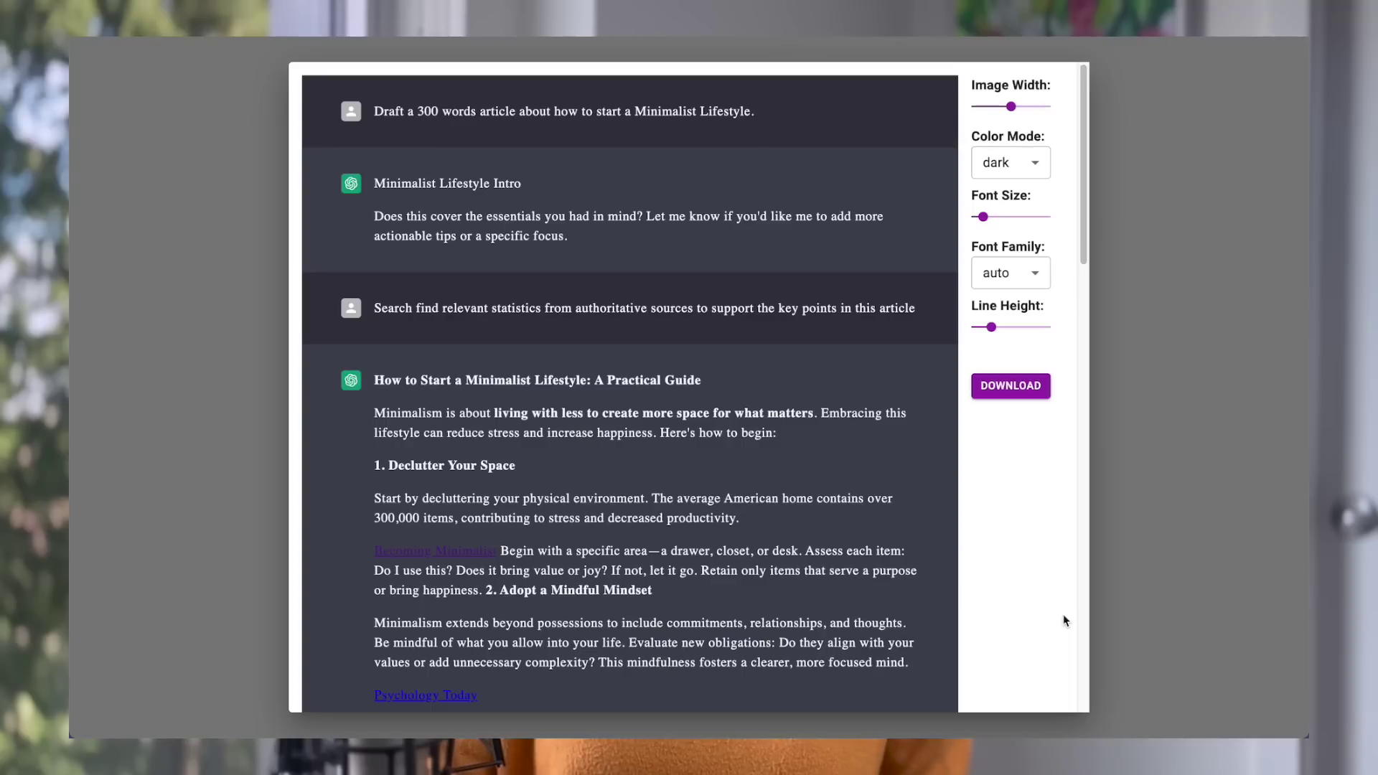
left_click(1010, 162)
left_click(1005, 188)
left_click_drag(991, 327, 981, 326)
left_click(1206, 599)
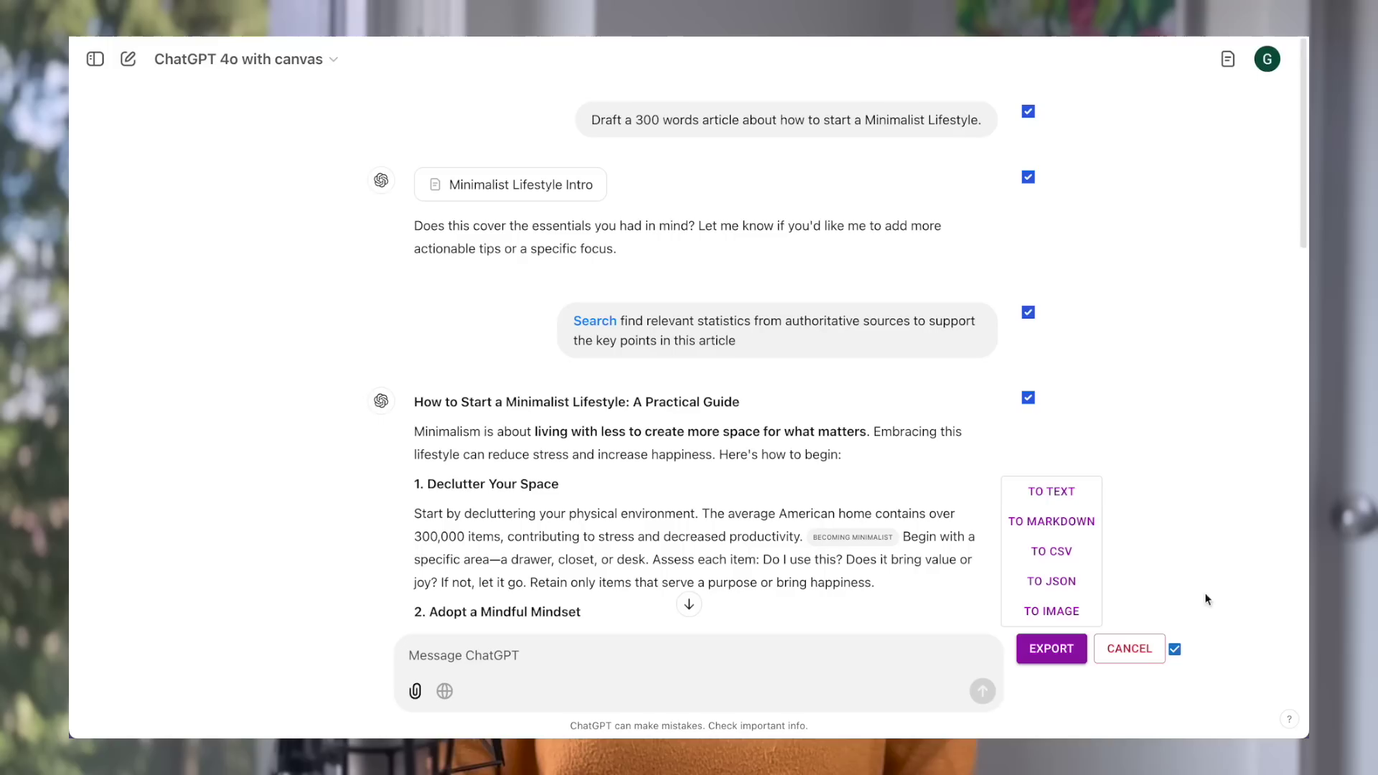
left_click(1052, 491)
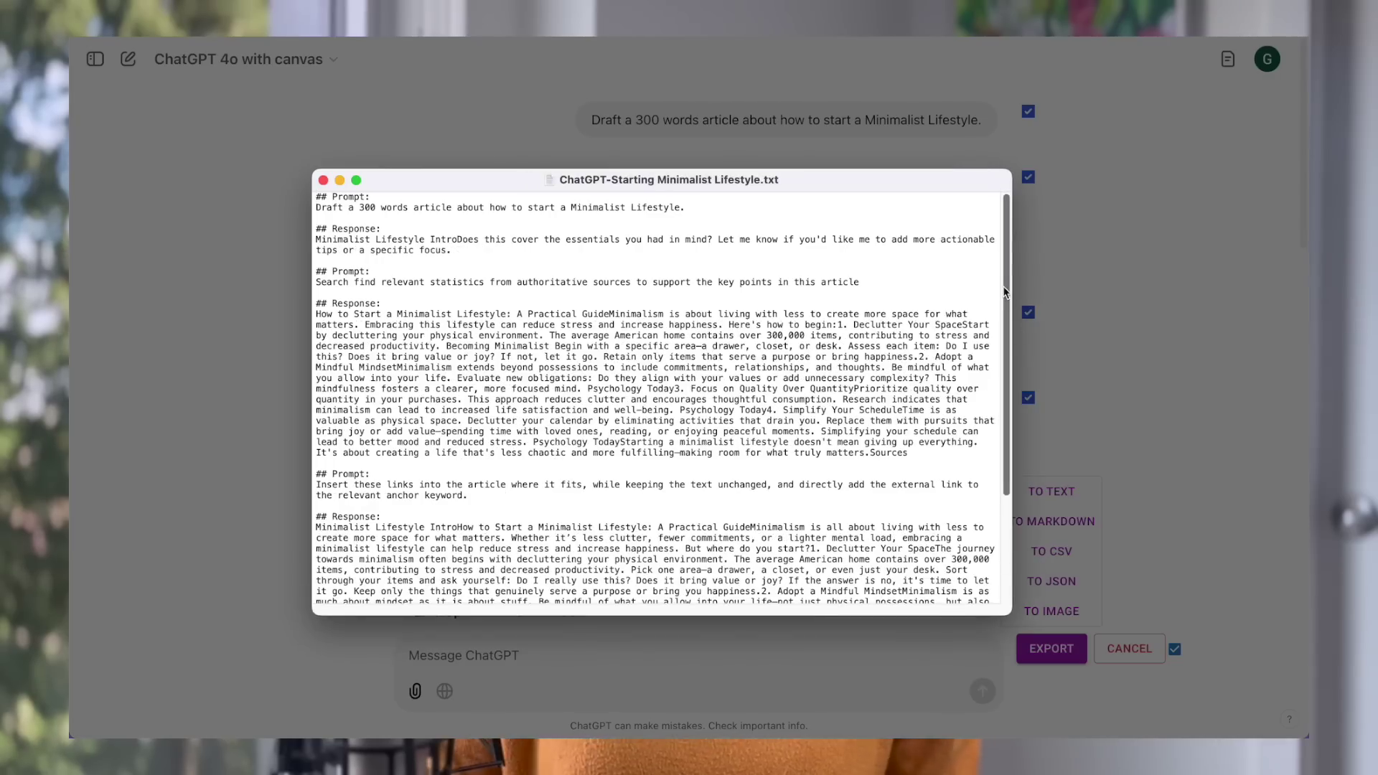